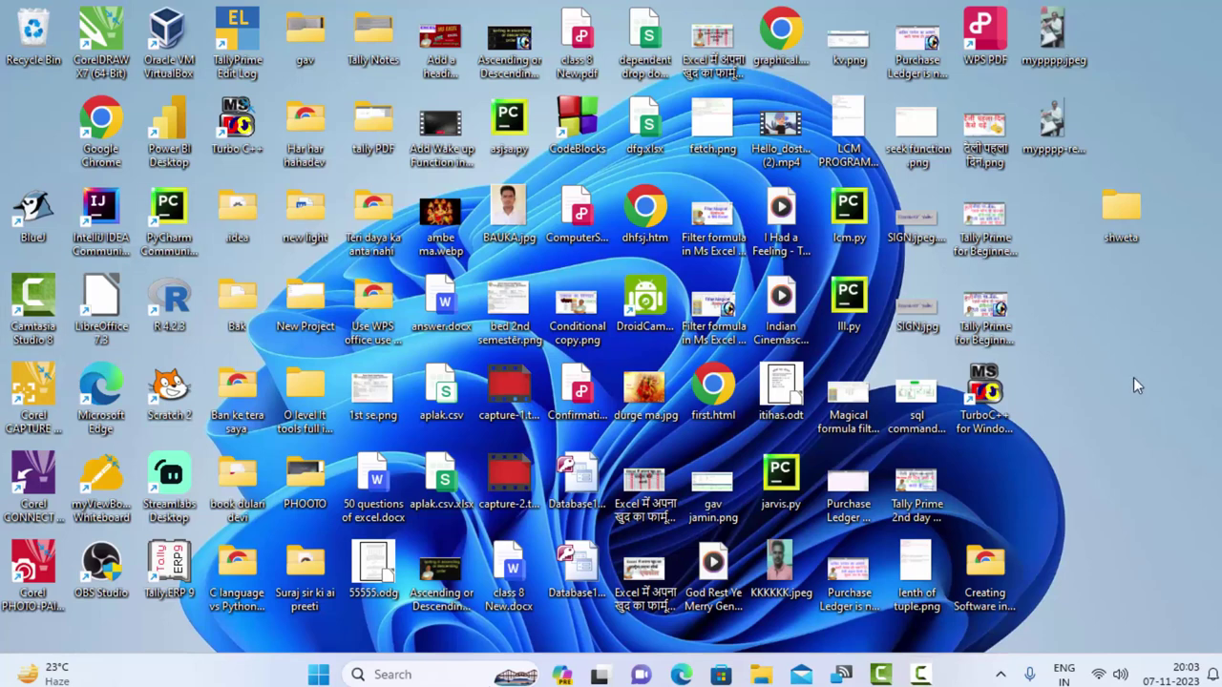
Refresh the Windows desktop three times from its right-click menu
{"action": "right_click", "coordinate": [1133, 377]}
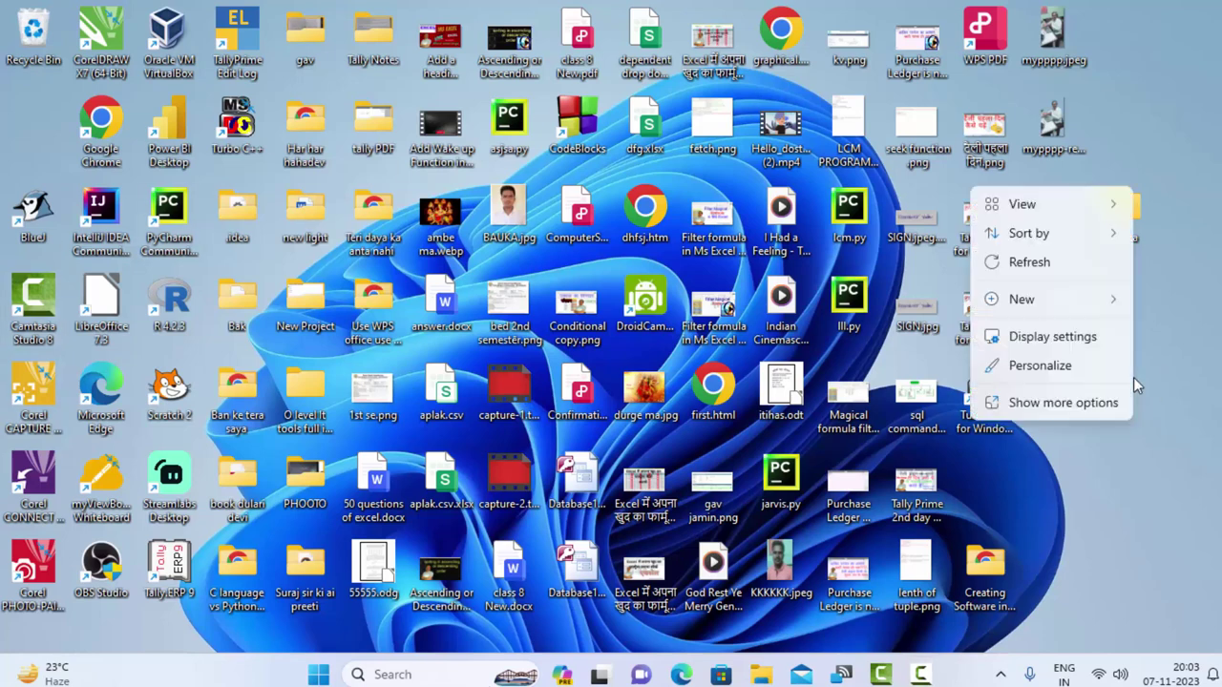
{"action": "left_click", "coordinate": [1098, 261]}
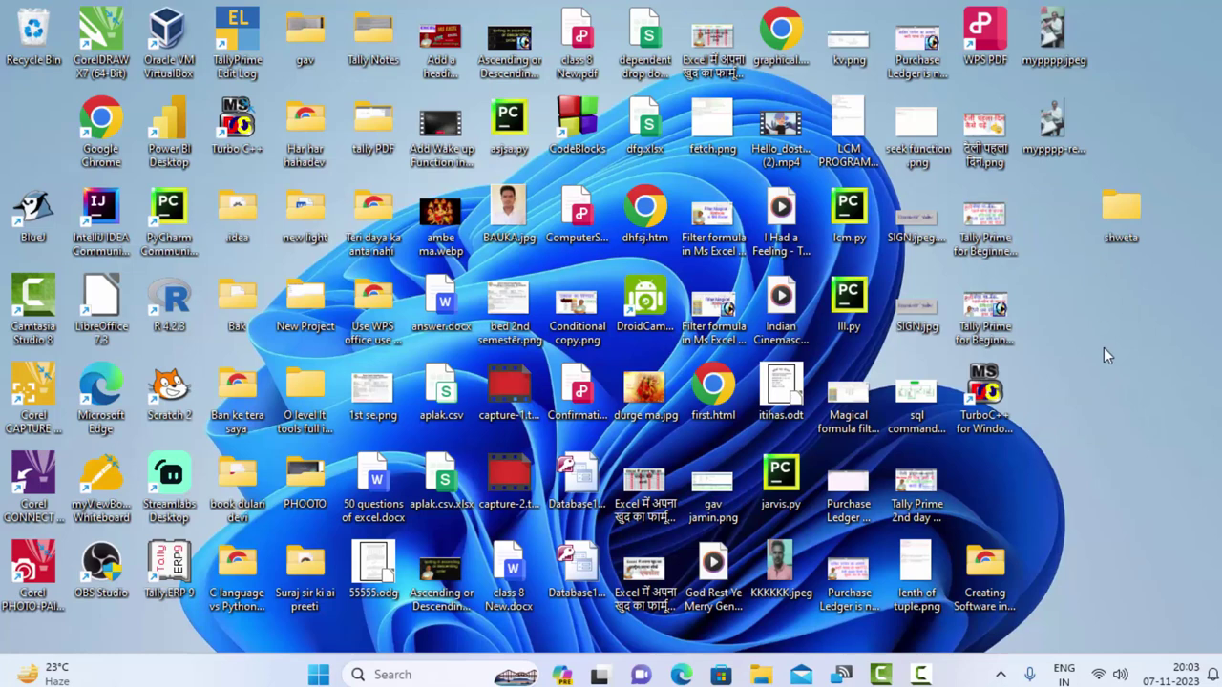
{"action": "right_click", "coordinate": [1105, 424]}
{"action": "left_click", "coordinate": [1051, 321]}
{"action": "right_click", "coordinate": [1100, 469]}
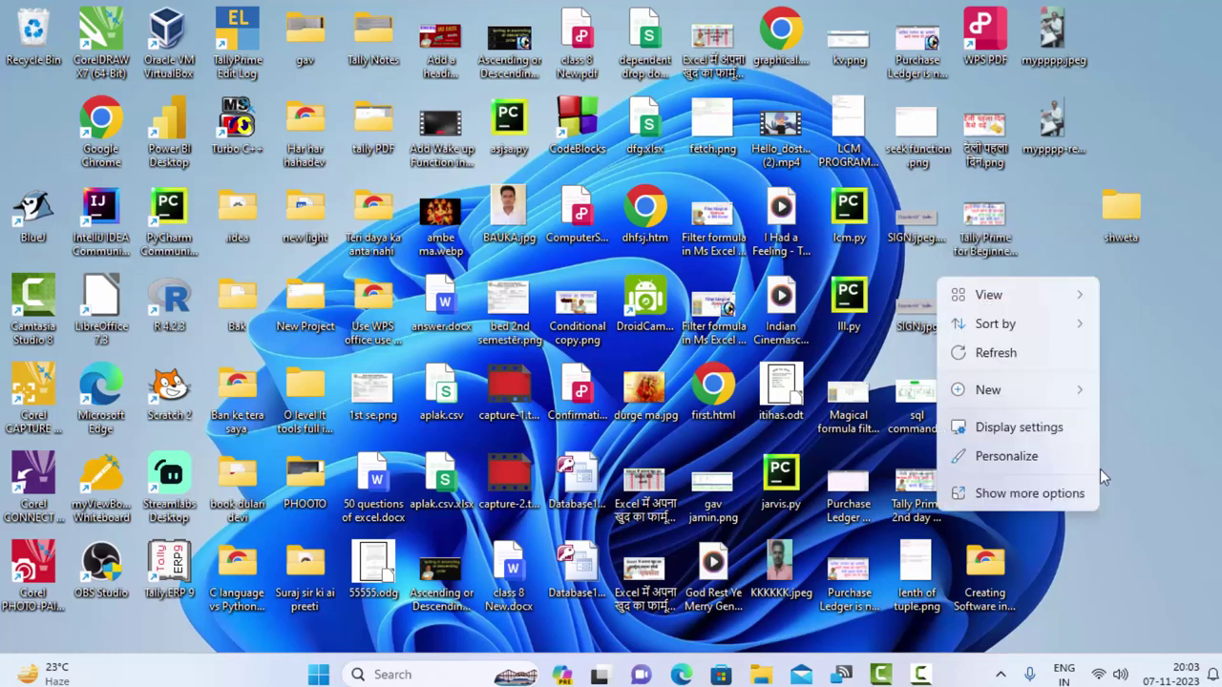
{"action": "left_click", "coordinate": [1066, 355]}
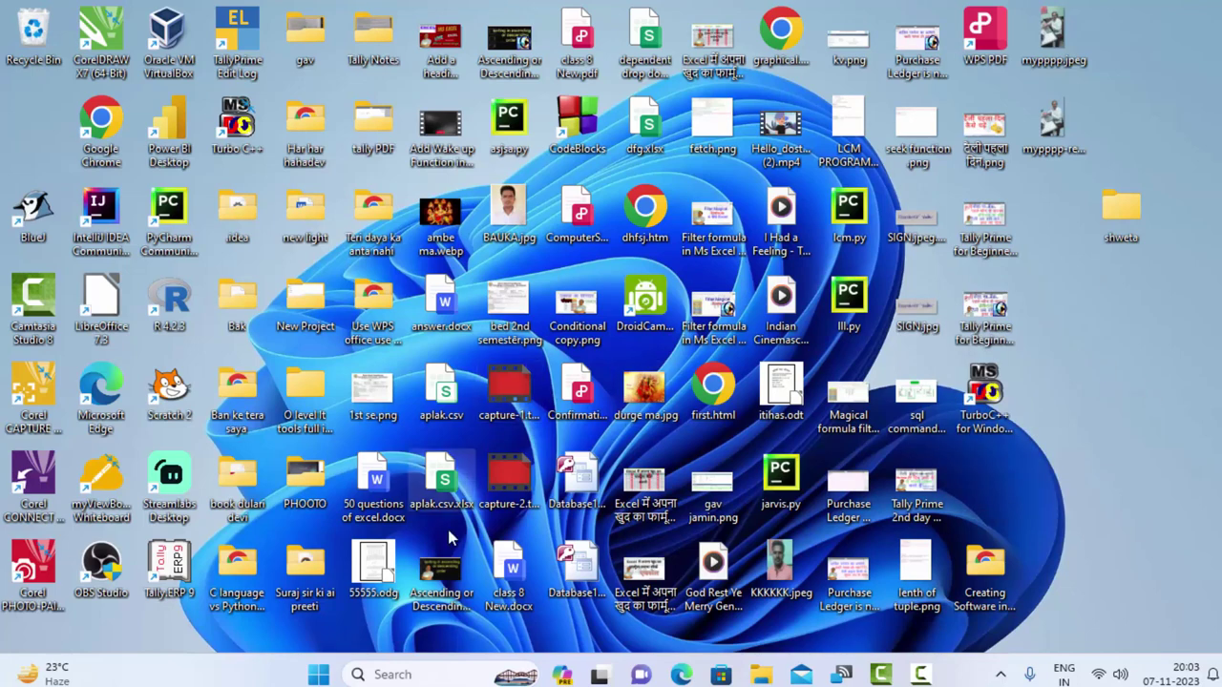
Search for 'access' from Start and launch Microsoft Access
{"action": "left_click", "coordinate": [318, 676]}
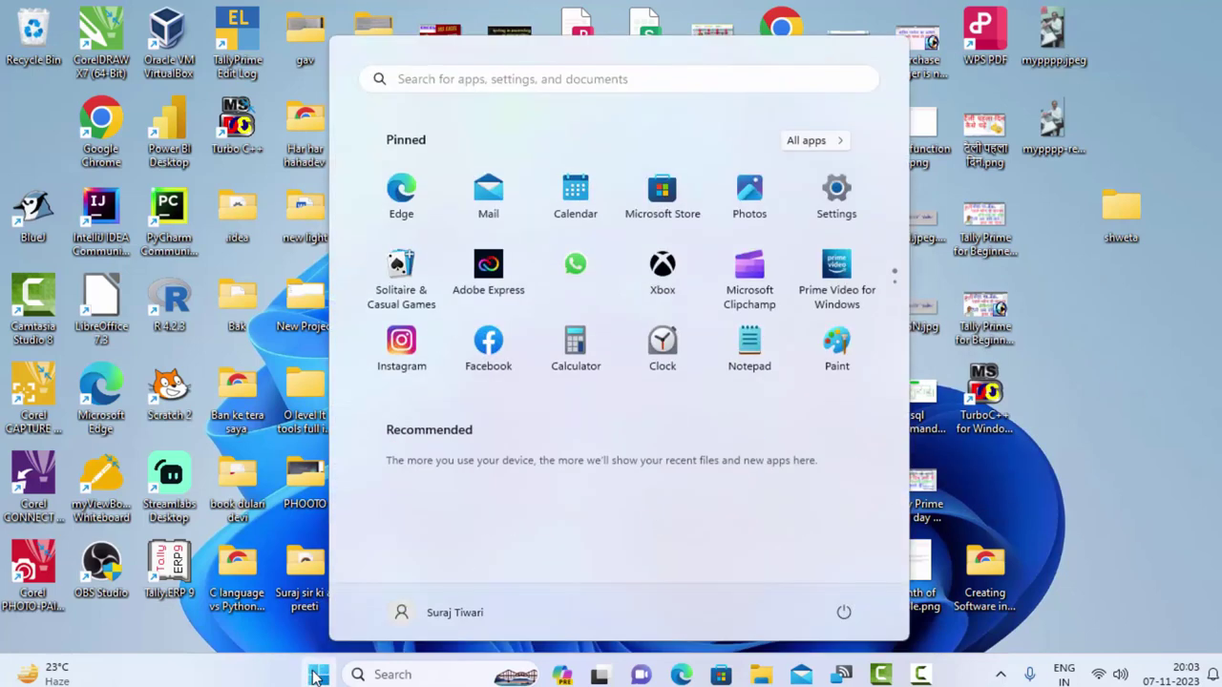
{"action": "type", "text": "access"}
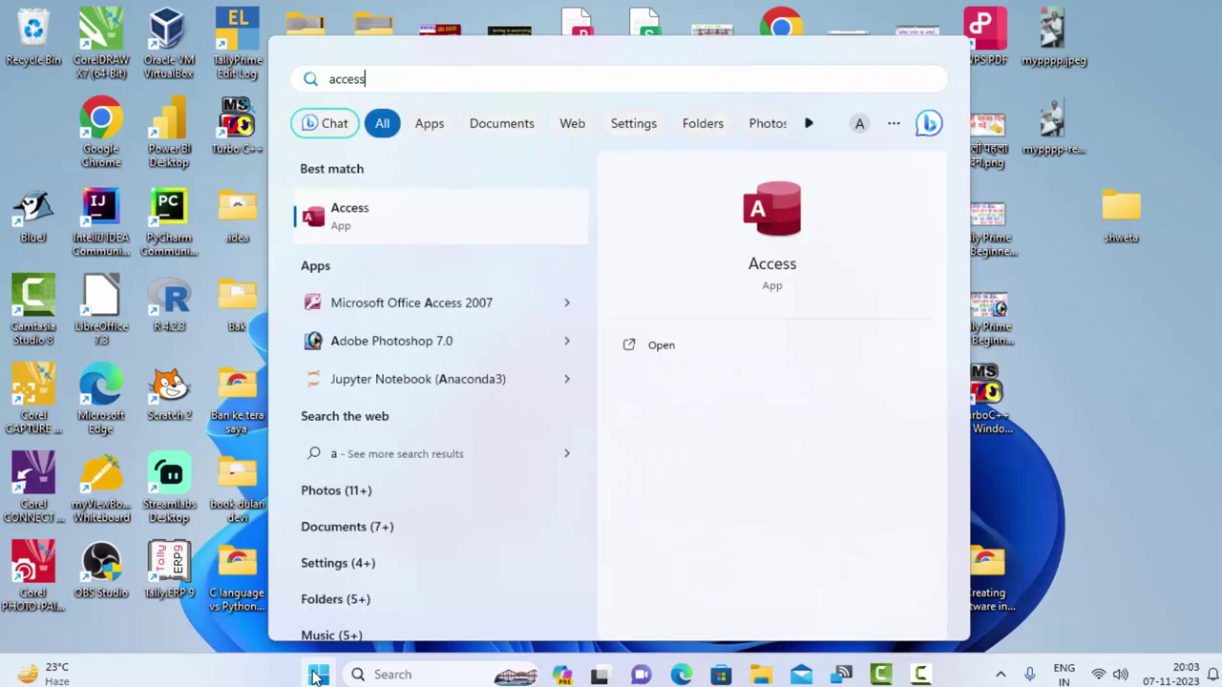
{"action": "left_click", "coordinate": [430, 233]}
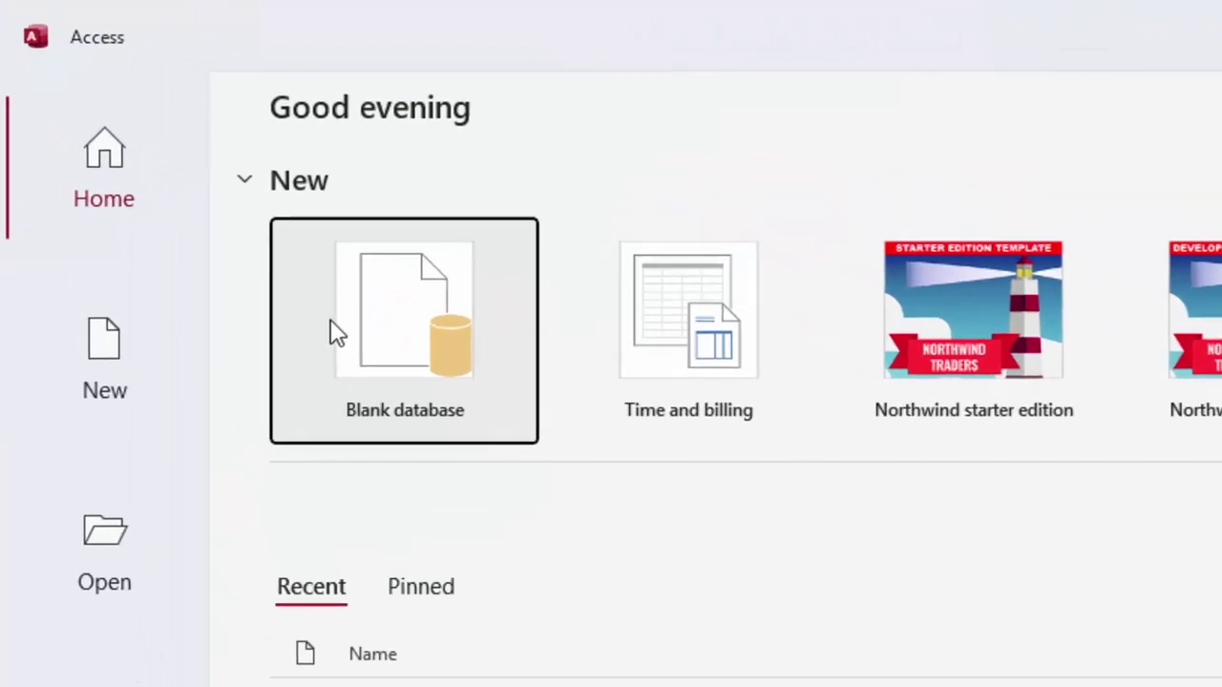
Create a blank database with the file name Database205
{"action": "left_click", "coordinate": [401, 330]}
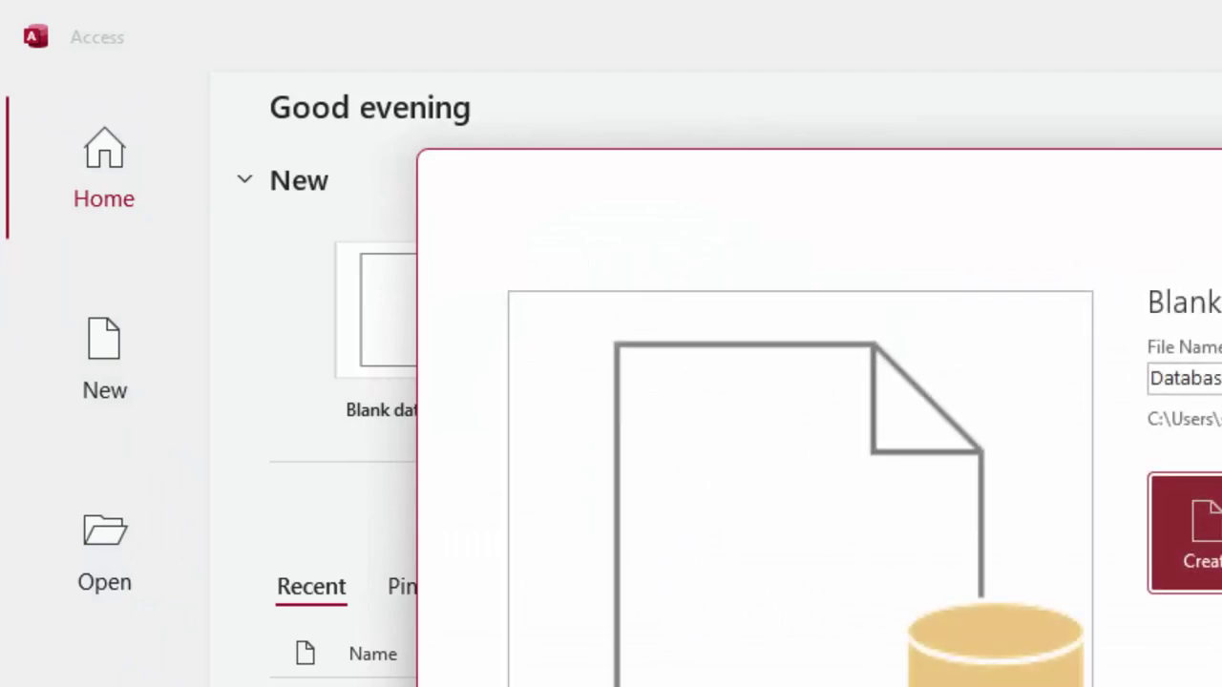
{"action": "left_click", "coordinate": [983, 276]}
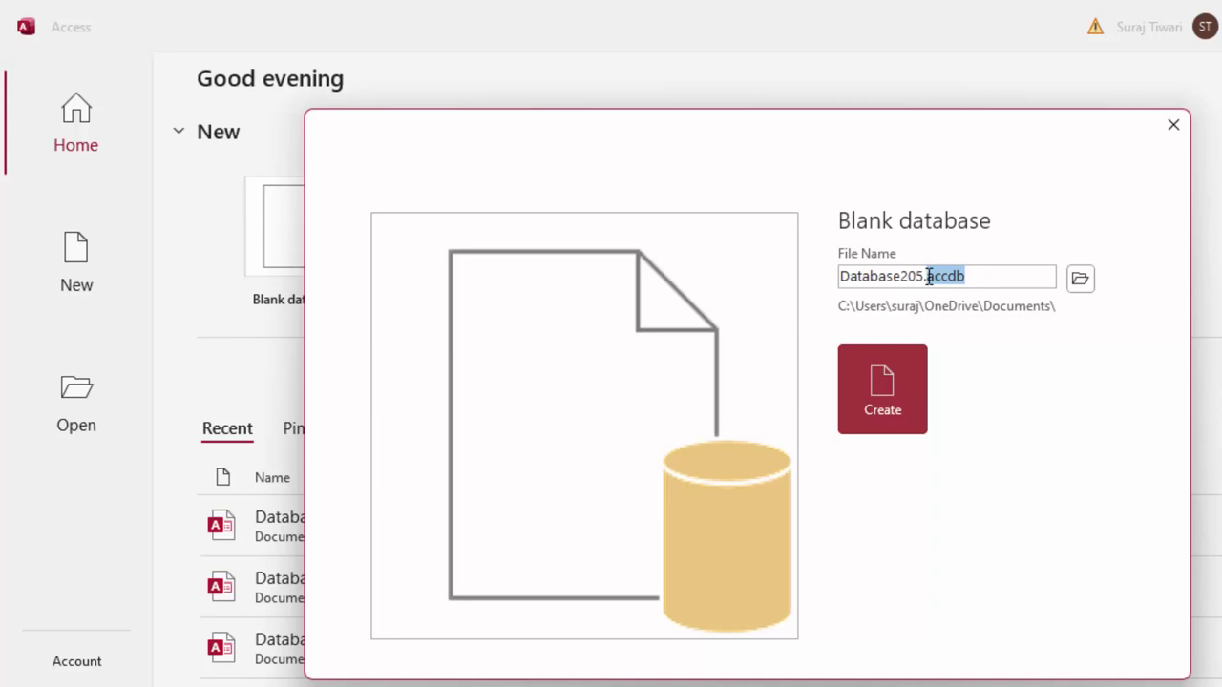
{"action": "left_click", "coordinate": [882, 386]}
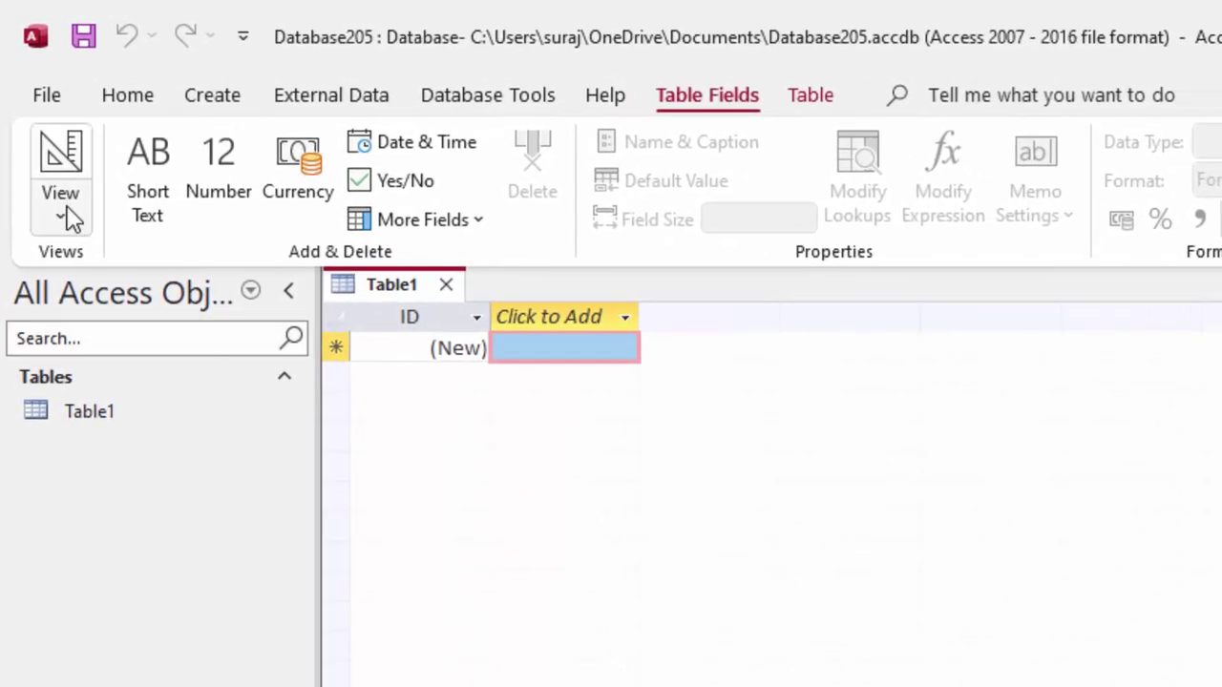
Switch Table1 to Design view, saving it as the table 'Addition'
{"action": "left_click", "coordinate": [77, 227]}
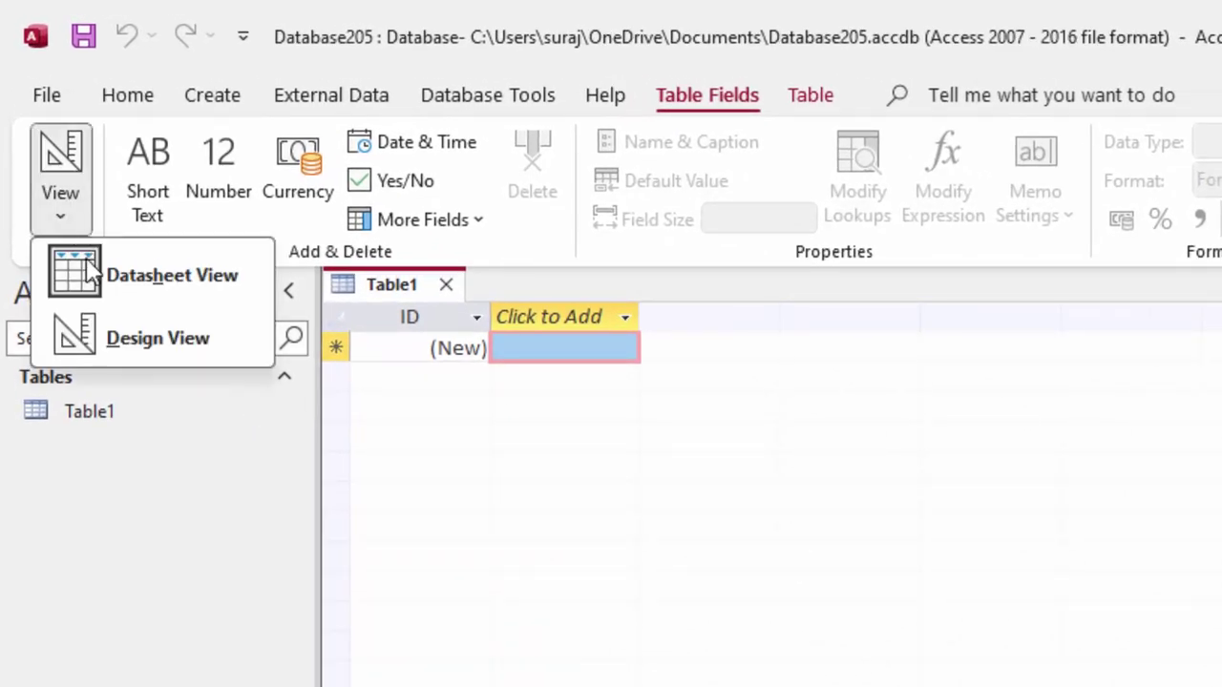
{"action": "left_click", "coordinate": [71, 332]}
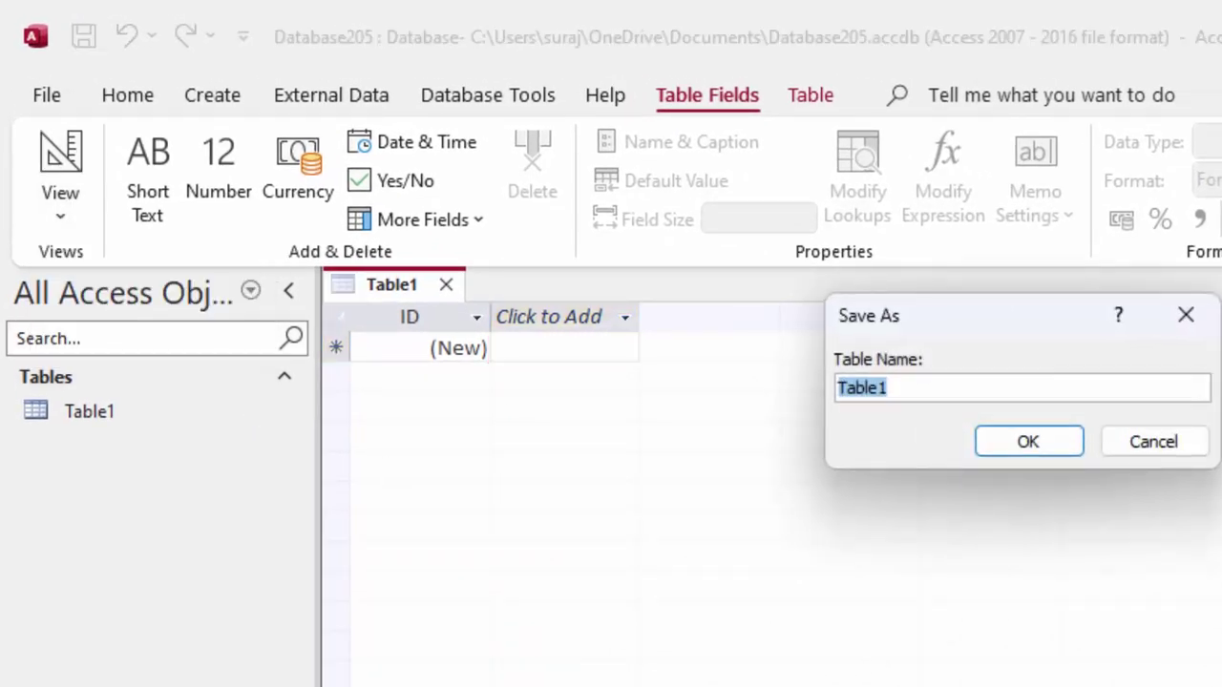
{"action": "key", "text": "BackSpace"}
{"action": "type", "text": "Addition"}
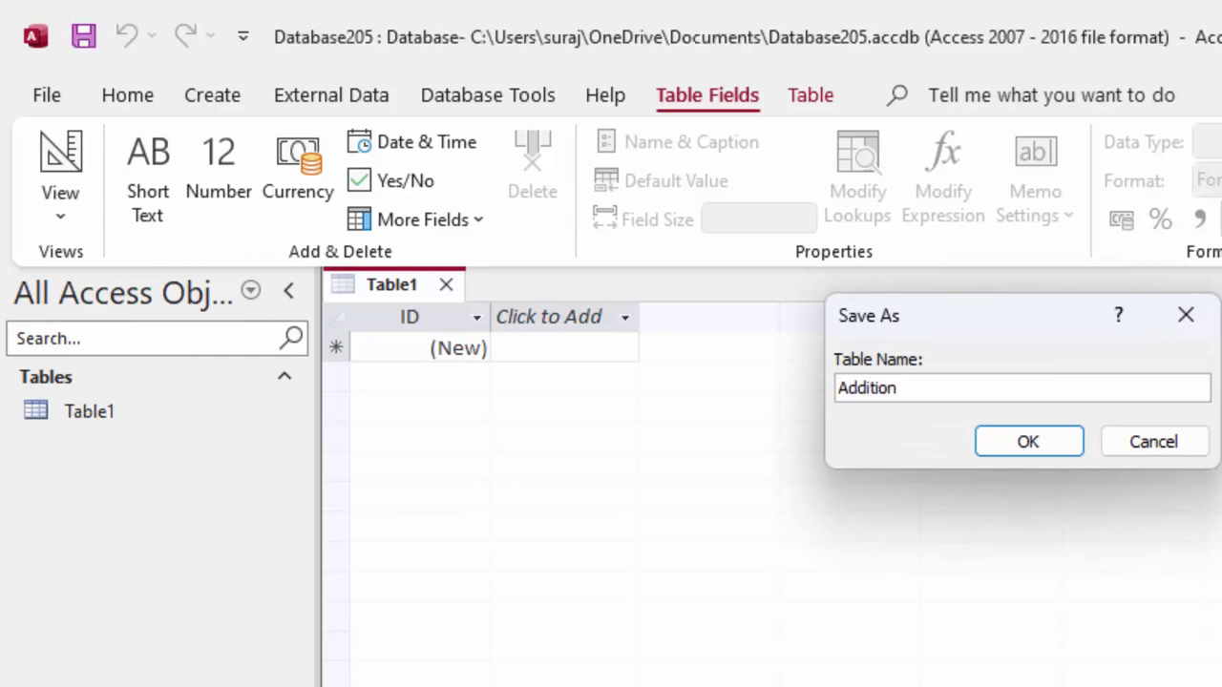
{"action": "key", "text": "Return"}
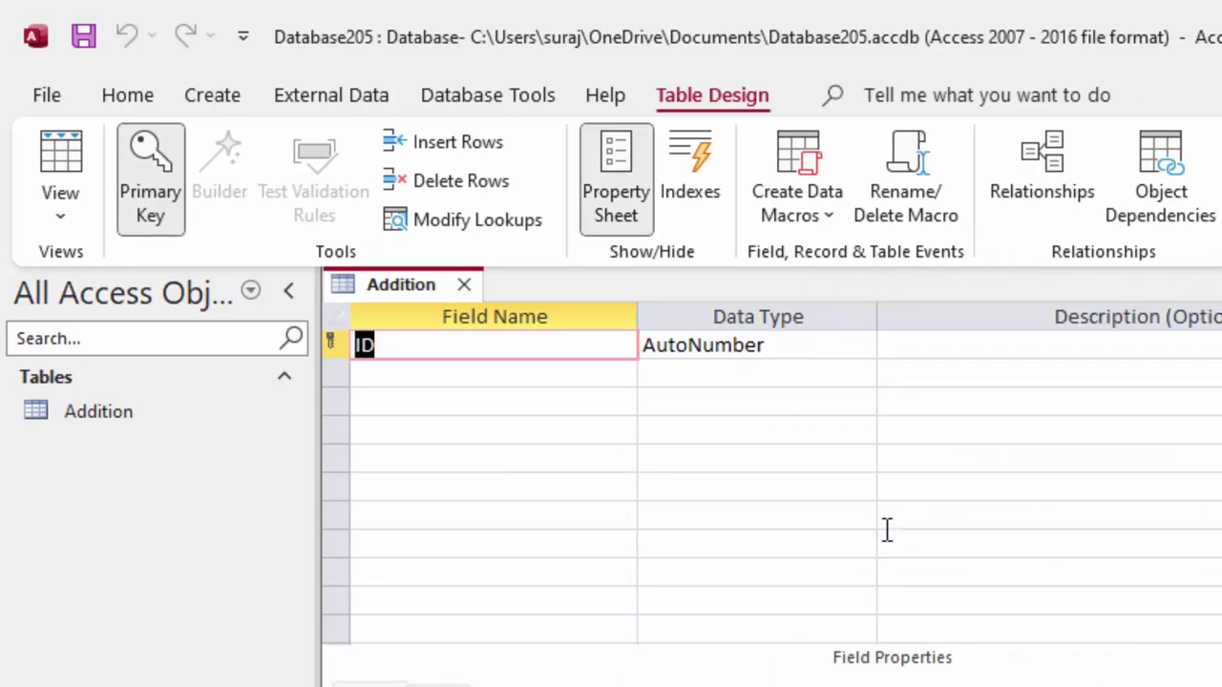
Add a Short Text field 'Name of Student' with a description
{"action": "left_click", "coordinate": [459, 373]}
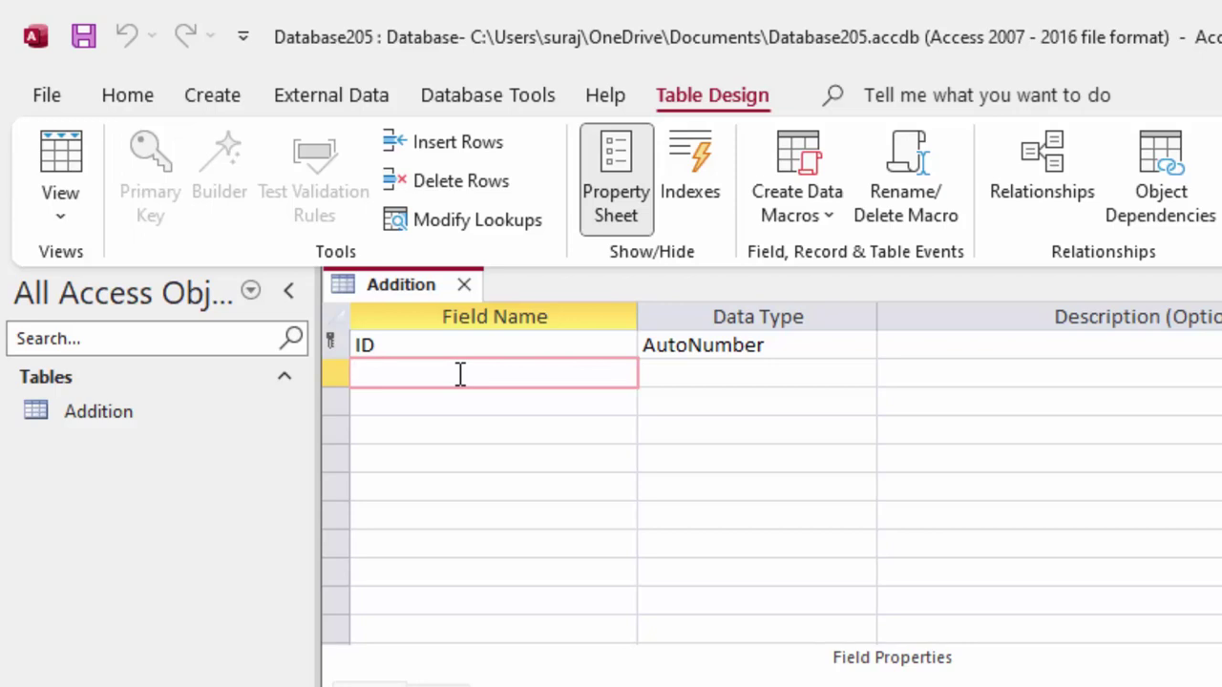
{"action": "type", "text": "S"}
{"action": "type", "text": "Name o"}
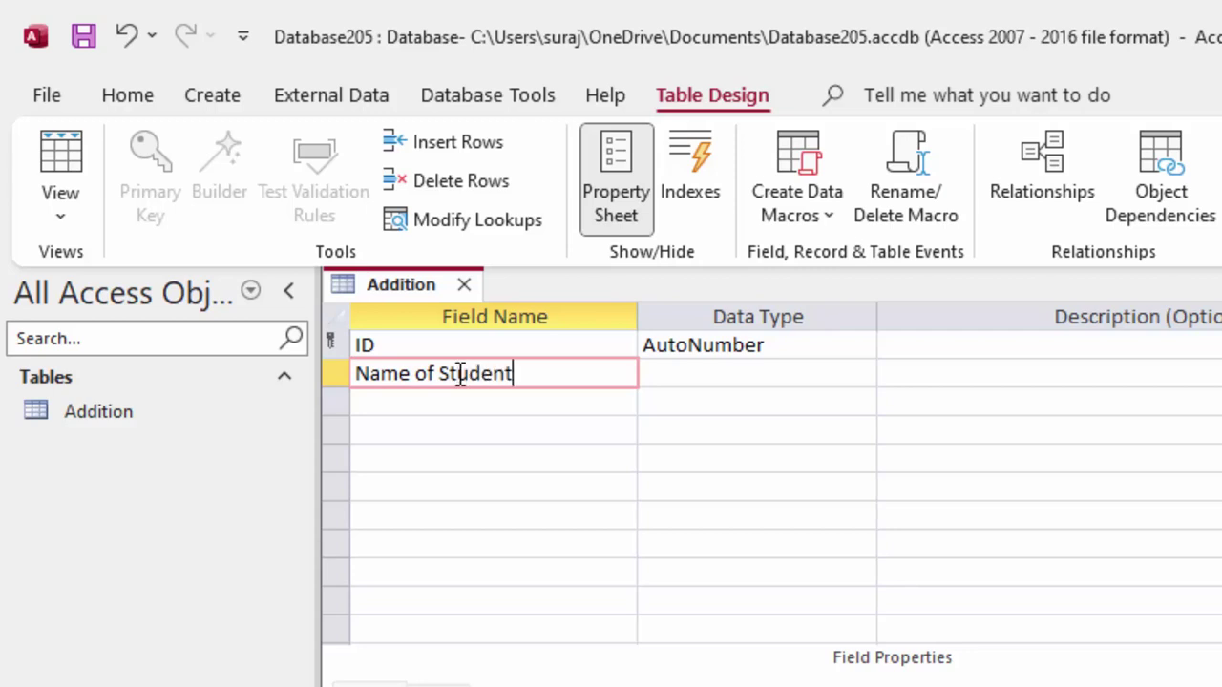
{"action": "left_click", "coordinate": [668, 373]}
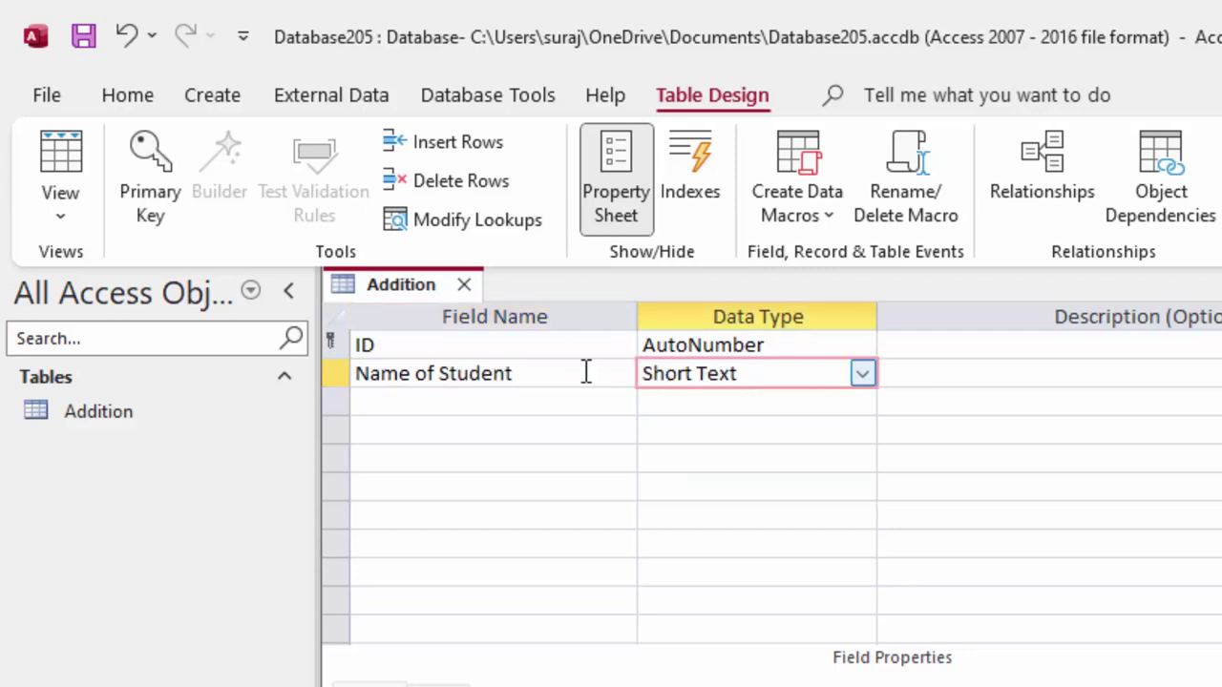
{"action": "left_click", "coordinate": [861, 374]}
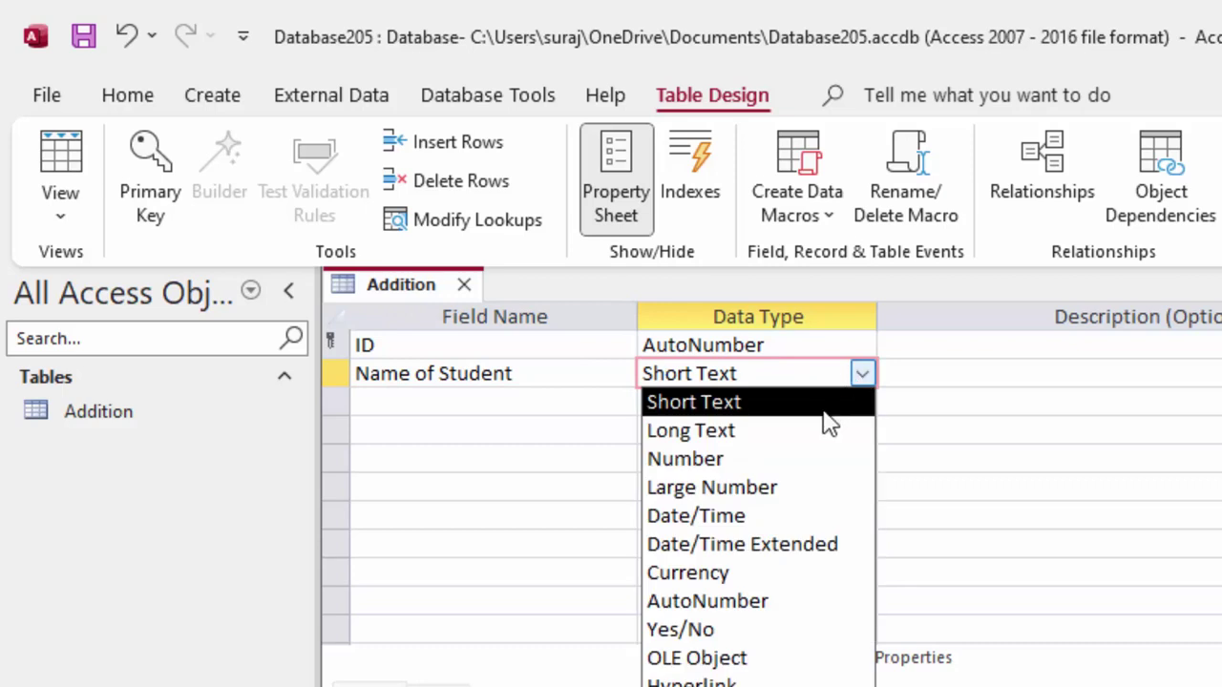
{"action": "left_click", "coordinate": [861, 377]}
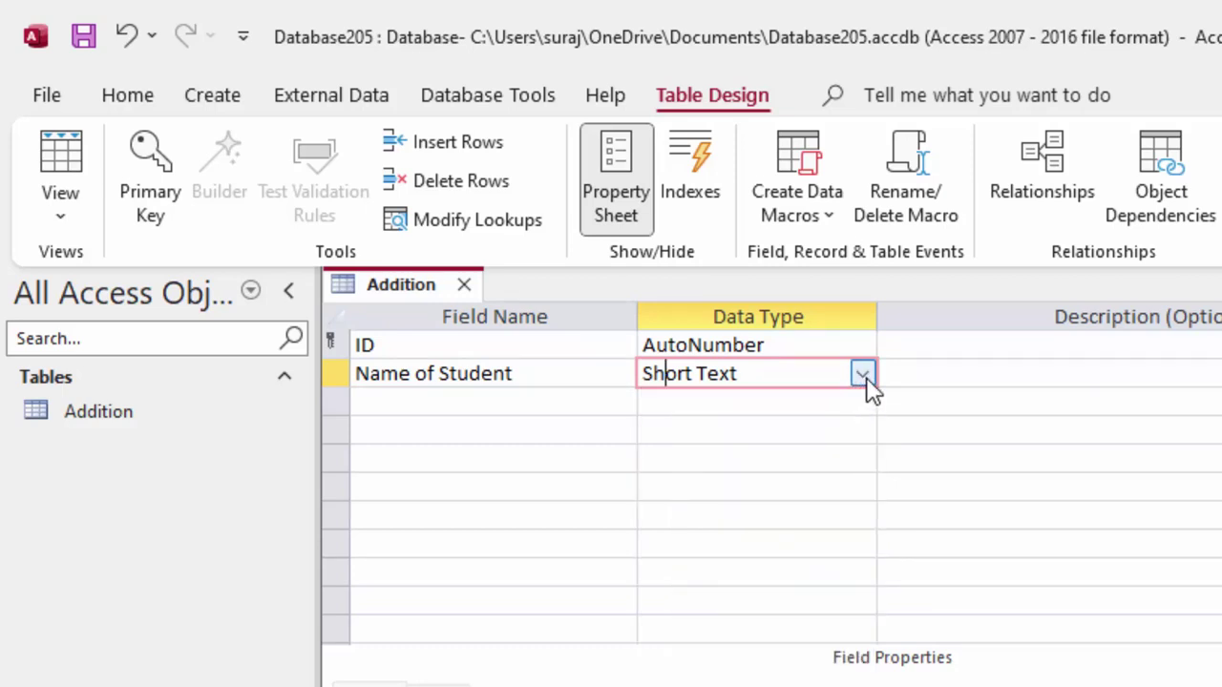
{"action": "left_click", "coordinate": [939, 374]}
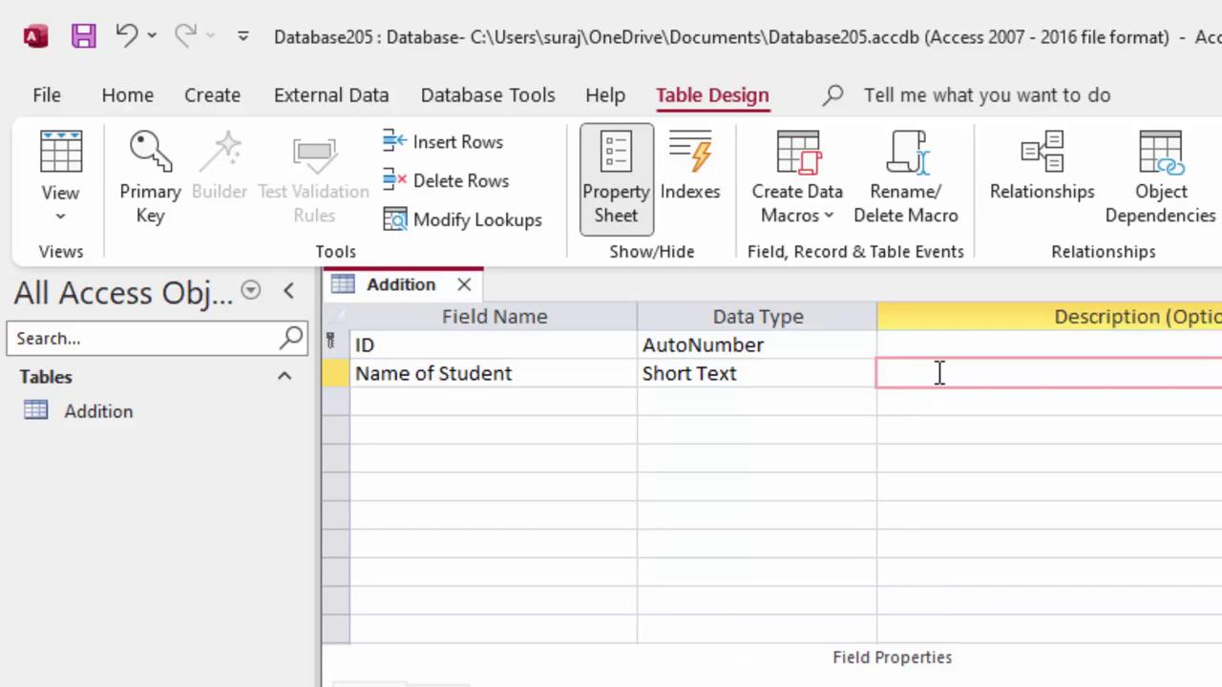
{"action": "type", "text": "We "}
{"action": "type", "text": "ca"}
{"action": "type", "text": "n write here"}
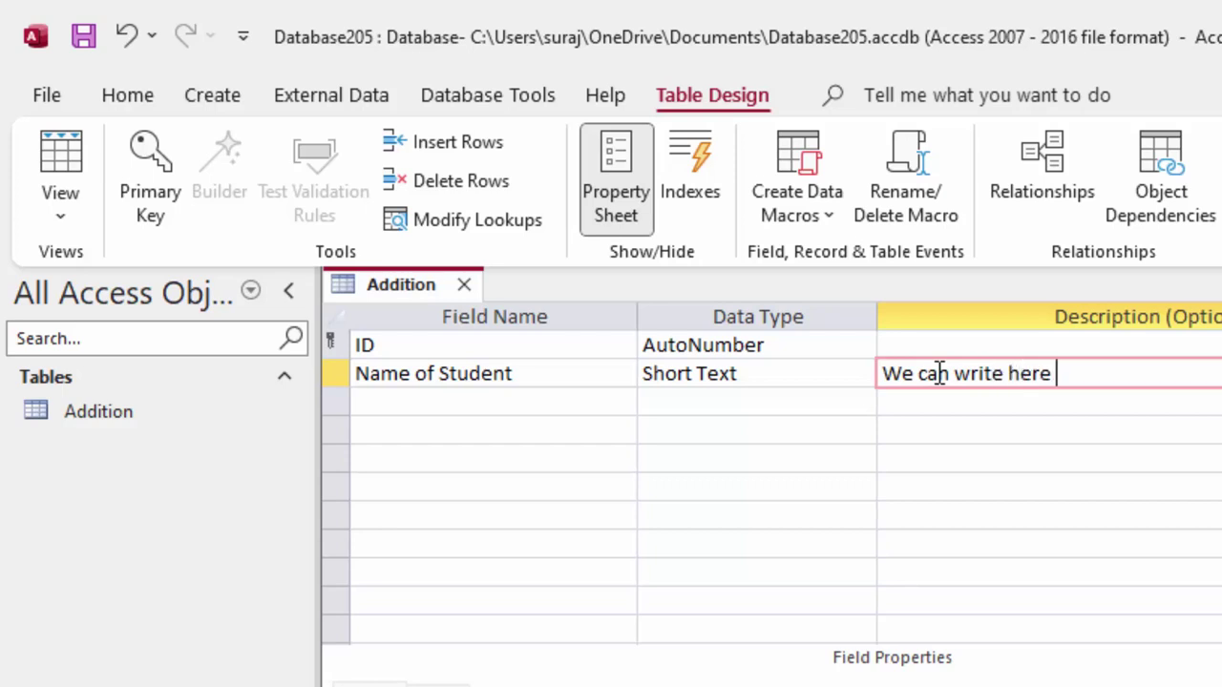
{"action": "type", "text": "mall texts"}
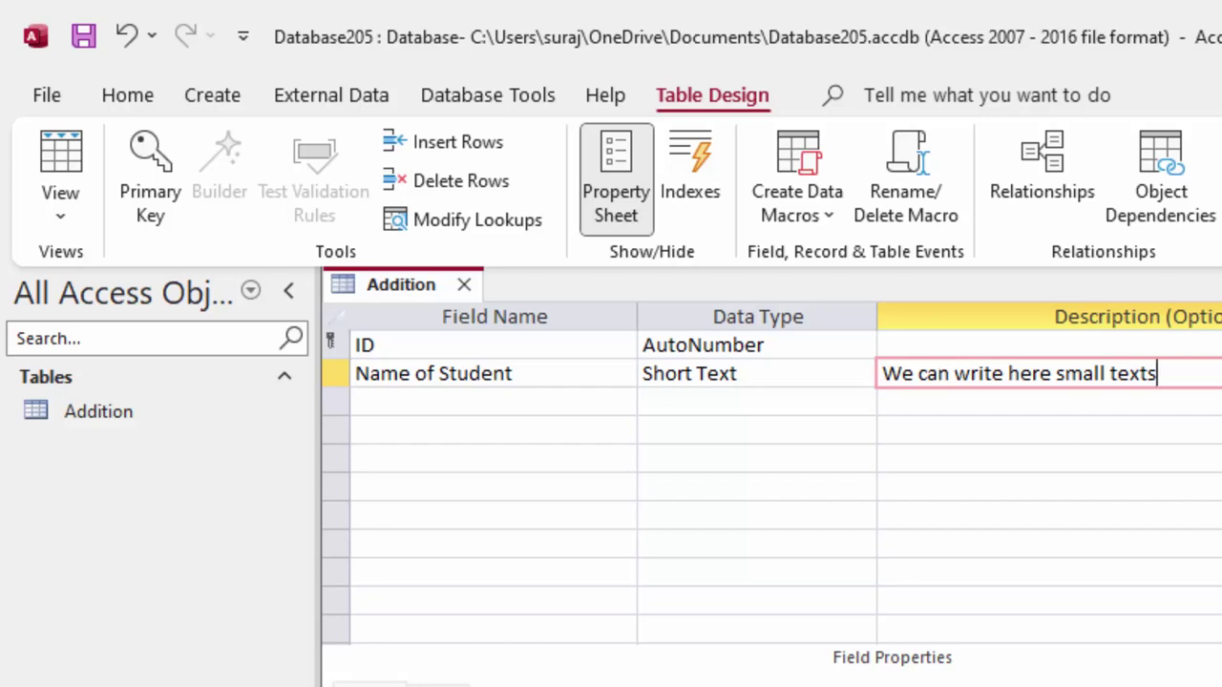
Add the fields Sub1, Sub2, Sub3 and Sub4 below Name of Student
{"action": "left_click", "coordinate": [442, 405]}
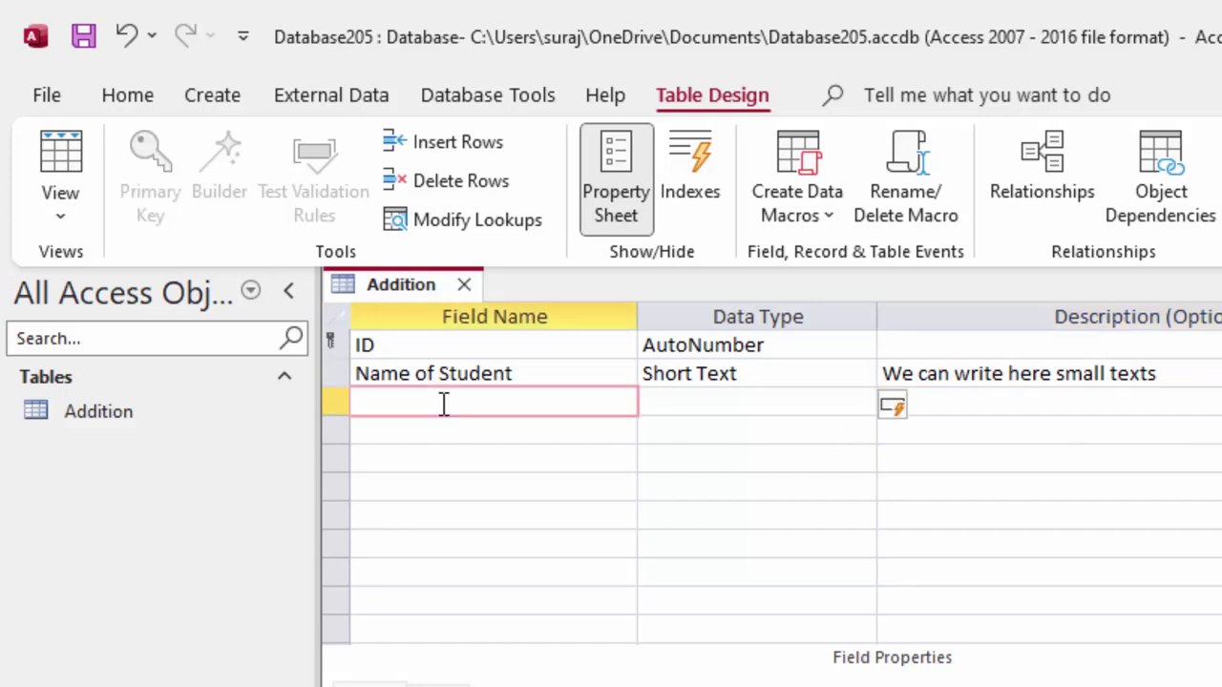
{"action": "type", "text": "Sub1"}
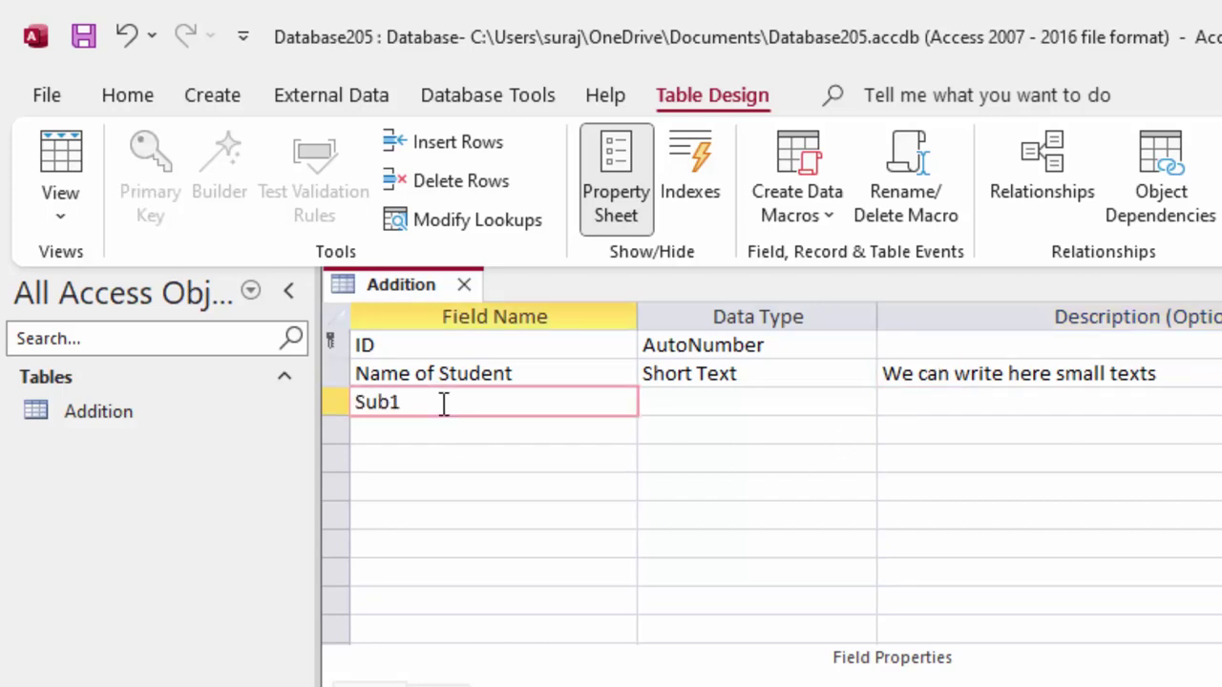
{"action": "key", "text": "Tab"}
{"action": "key", "text": "Tab"}
{"action": "key", "text": "Tab"}
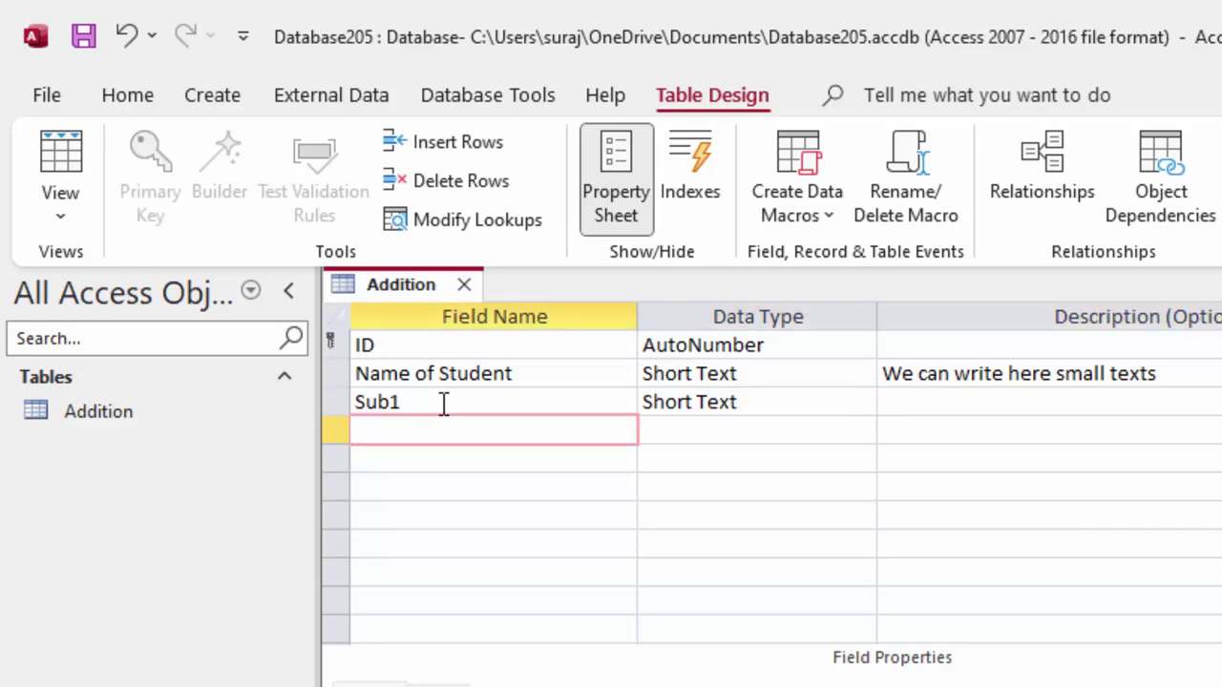
{"action": "type", "text": "Sub2"}
{"action": "left_click", "coordinate": [748, 434]}
{"action": "left_click", "coordinate": [455, 453]}
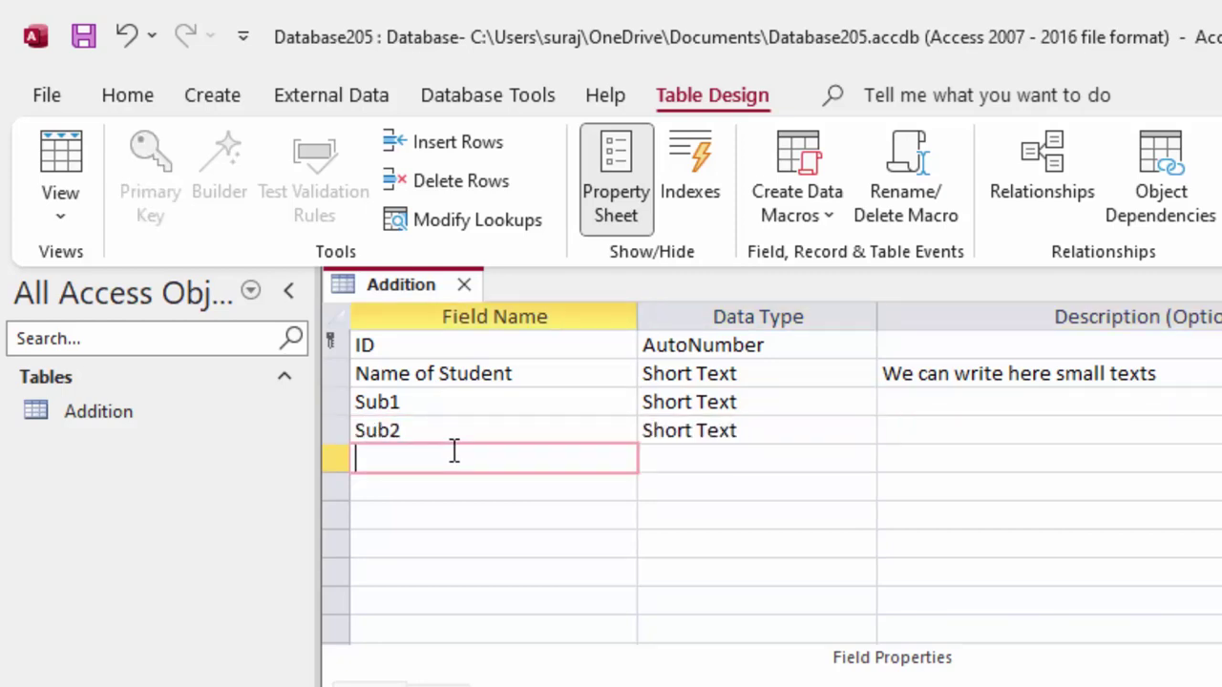
{"action": "type", "text": "Sub"}
{"action": "left_click", "coordinate": [437, 485]}
{"action": "type", "text": "ub"}
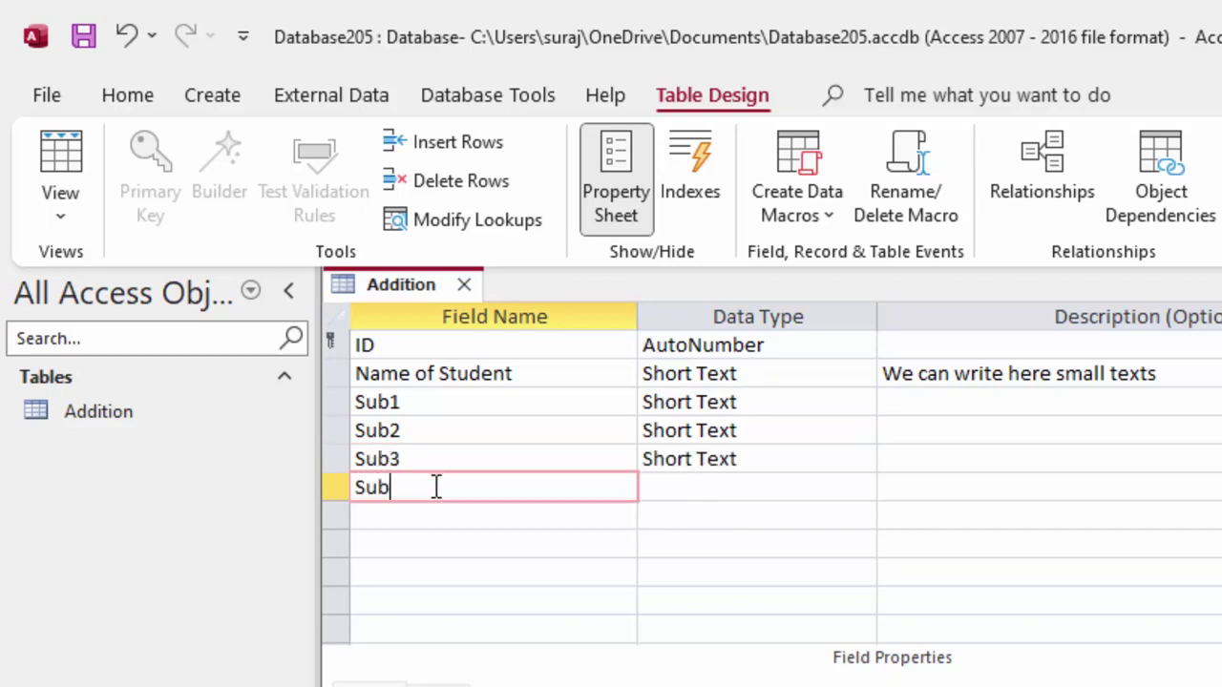
{"action": "left_click", "coordinate": [493, 515]}
{"action": "type", "text": "Sub5"}
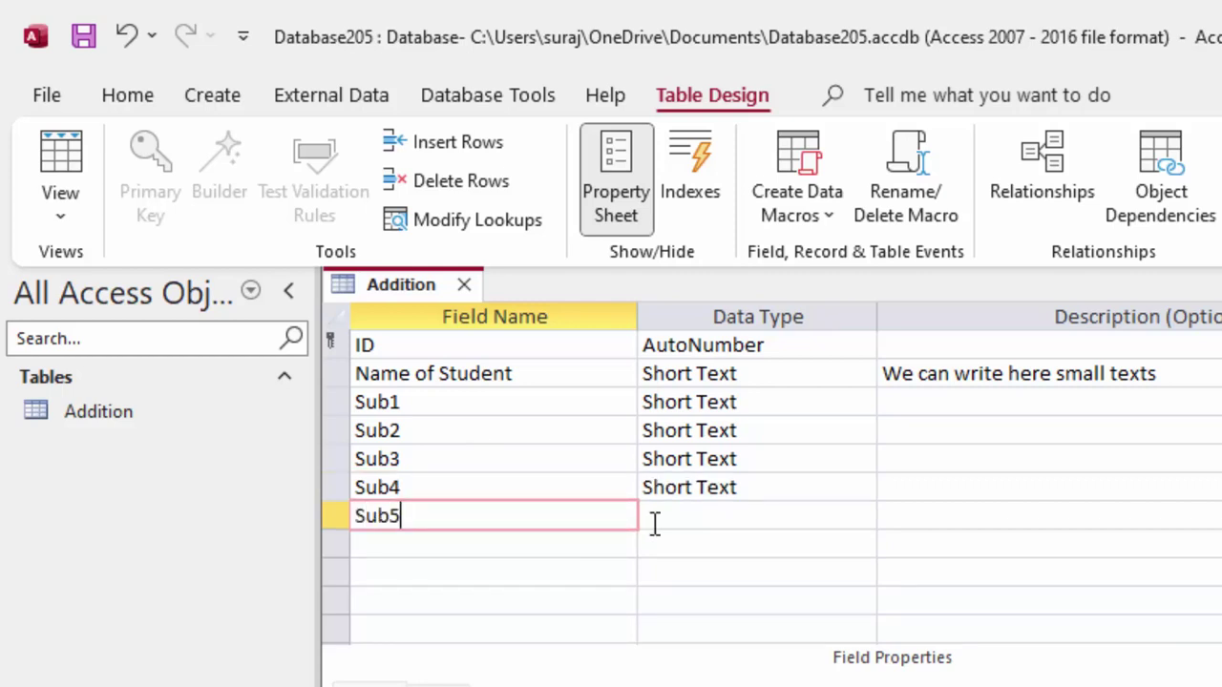
Commit the Sub5 field and change Sub1 and Sub2 to the Number data type
{"action": "left_click", "coordinate": [655, 522]}
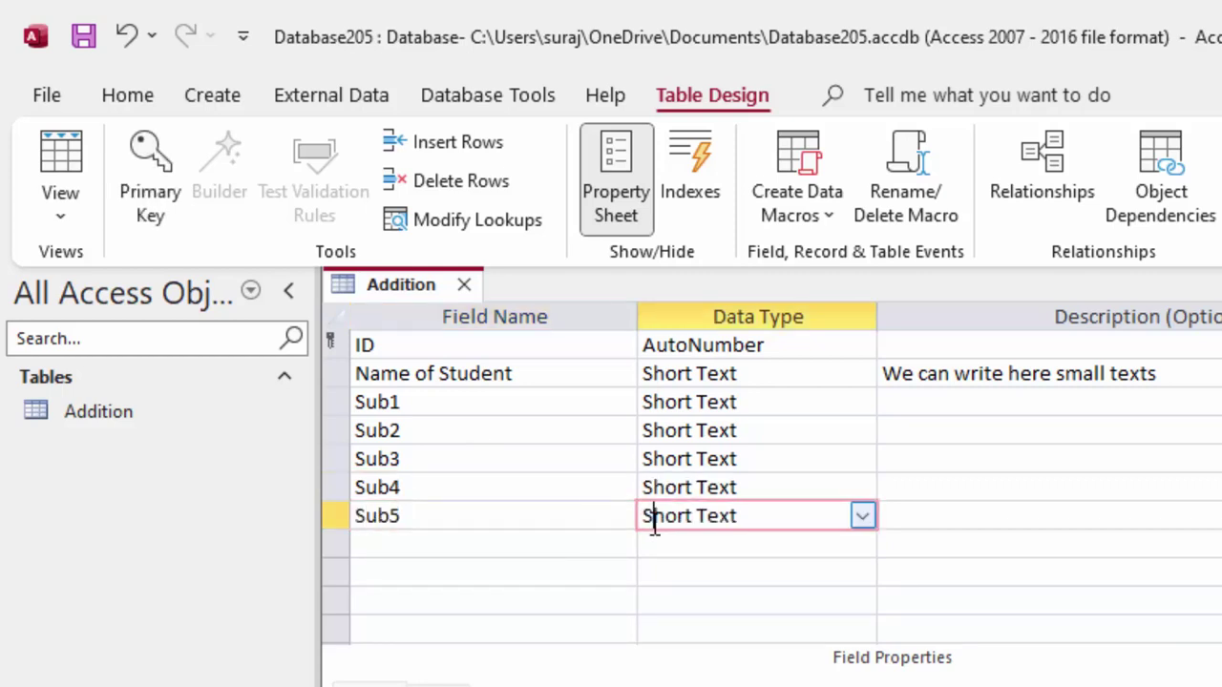
{"action": "left_click", "coordinate": [825, 403]}
{"action": "left_click", "coordinate": [862, 403]}
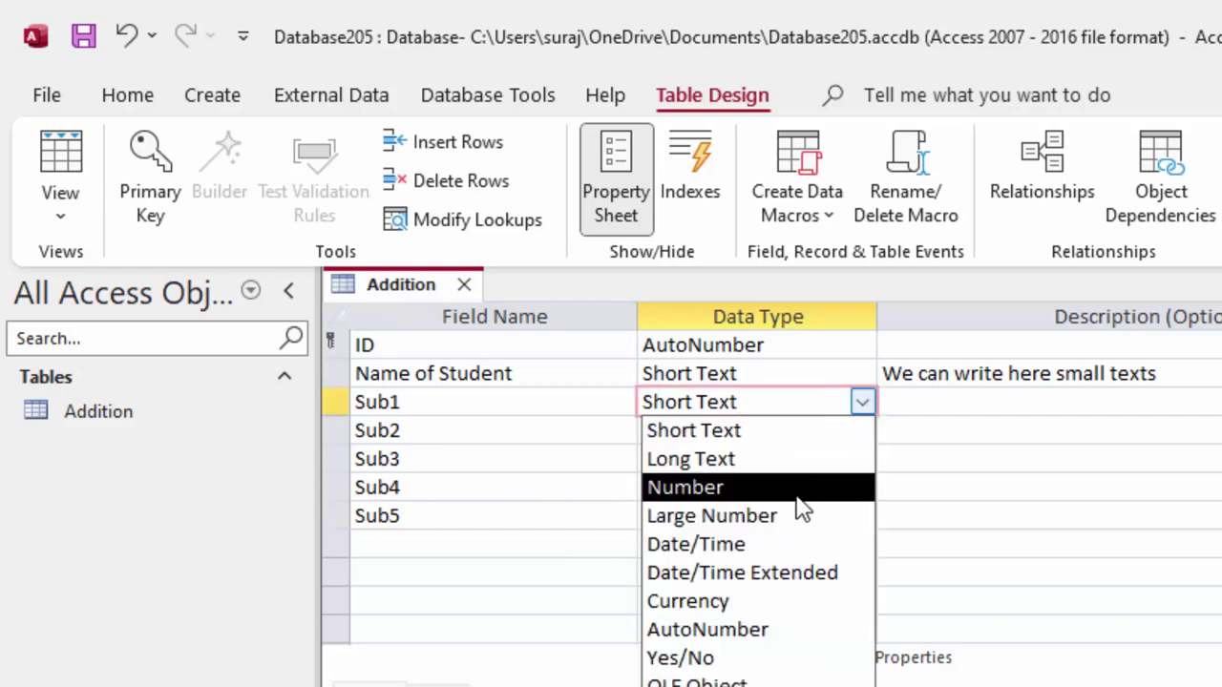
{"action": "left_click", "coordinate": [798, 487]}
{"action": "left_click", "coordinate": [818, 433]}
{"action": "left_click", "coordinate": [862, 431]}
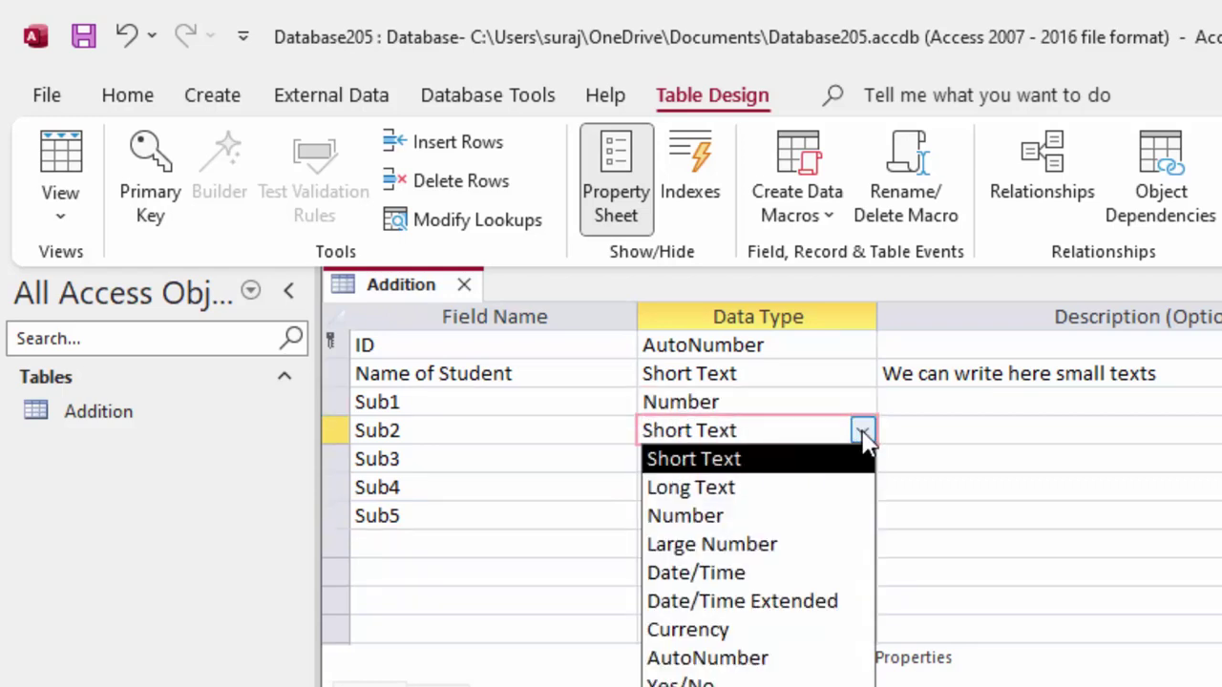
{"action": "left_click", "coordinate": [807, 520]}
Change Sub3, Sub4 and Sub5 to the Number data type
{"action": "left_click", "coordinate": [809, 455]}
{"action": "left_click", "coordinate": [862, 459]}
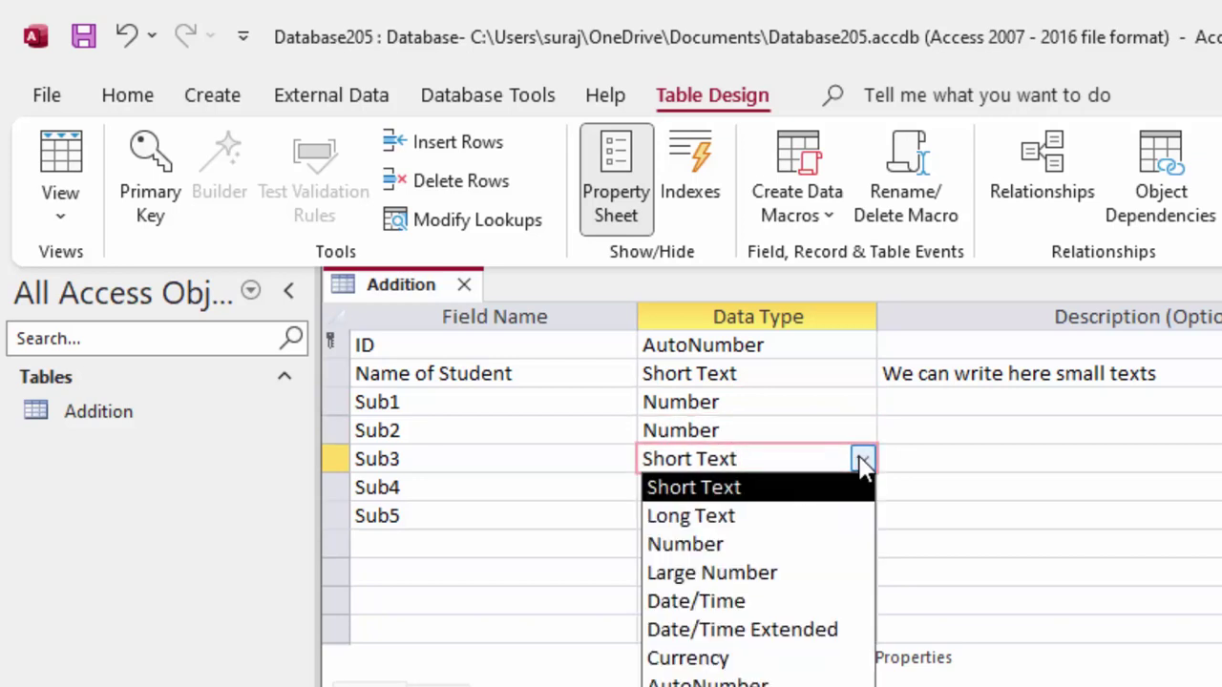
{"action": "left_click", "coordinate": [786, 544]}
{"action": "left_click", "coordinate": [810, 488]}
{"action": "left_click", "coordinate": [862, 487]}
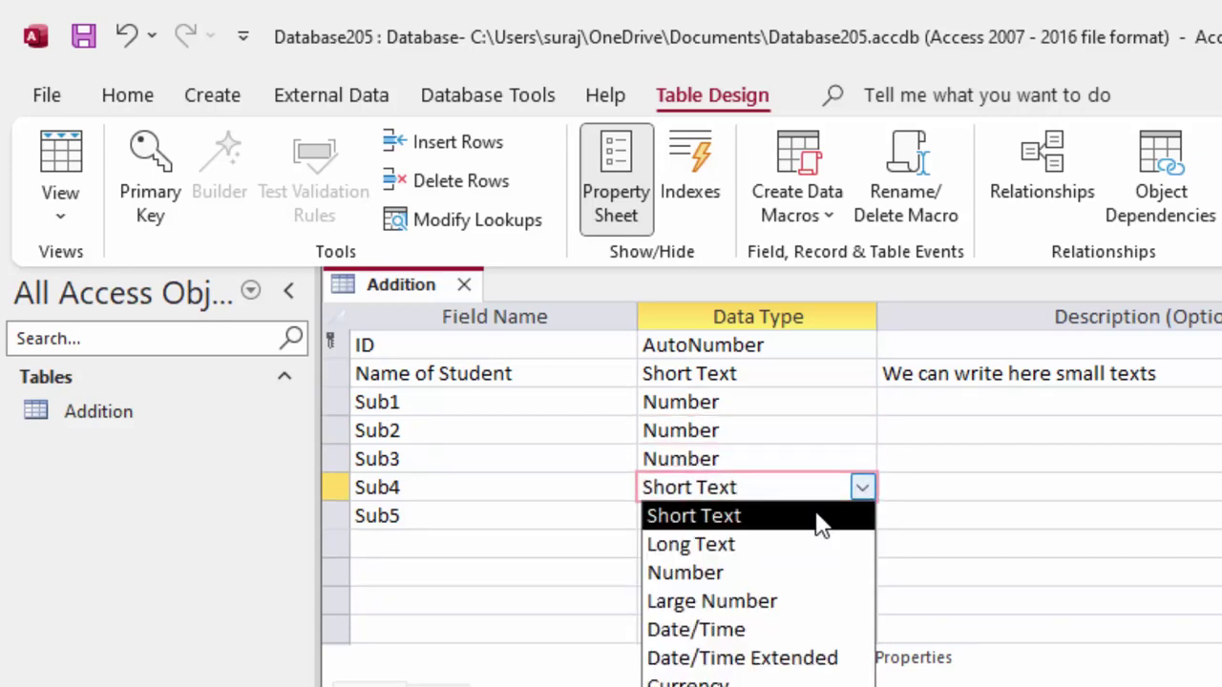
{"action": "left_click", "coordinate": [771, 577]}
{"action": "left_click", "coordinate": [796, 518]}
{"action": "left_click", "coordinate": [862, 515]}
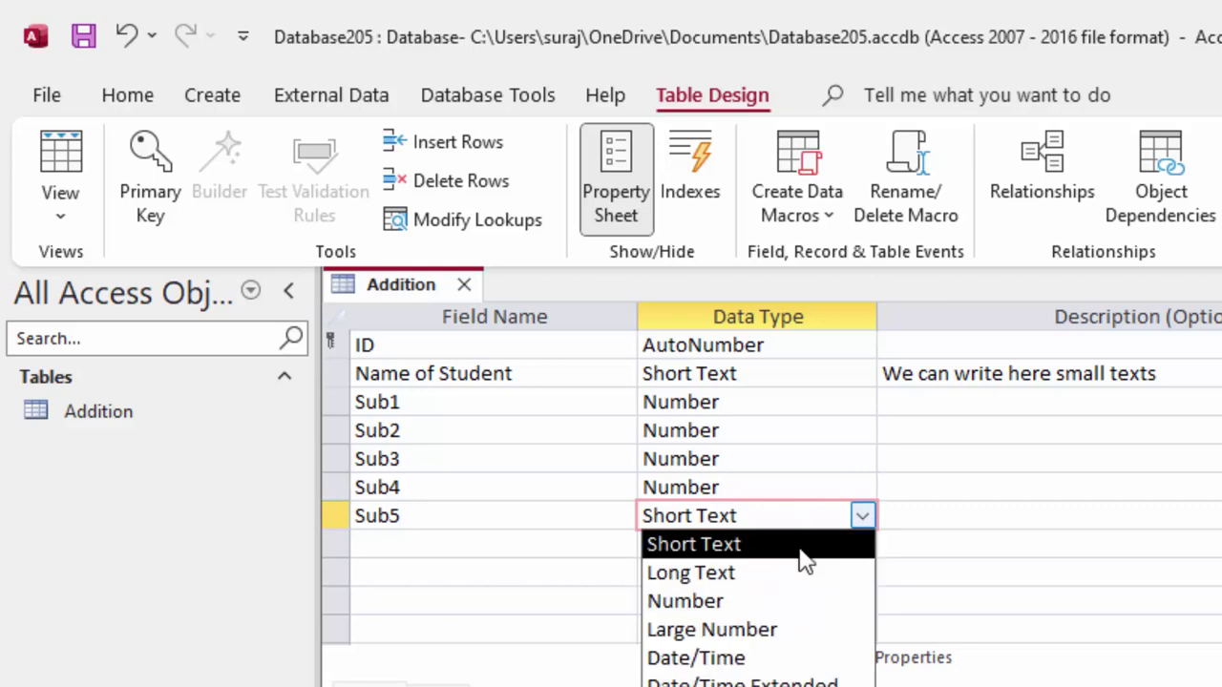
{"action": "left_click", "coordinate": [771, 602]}
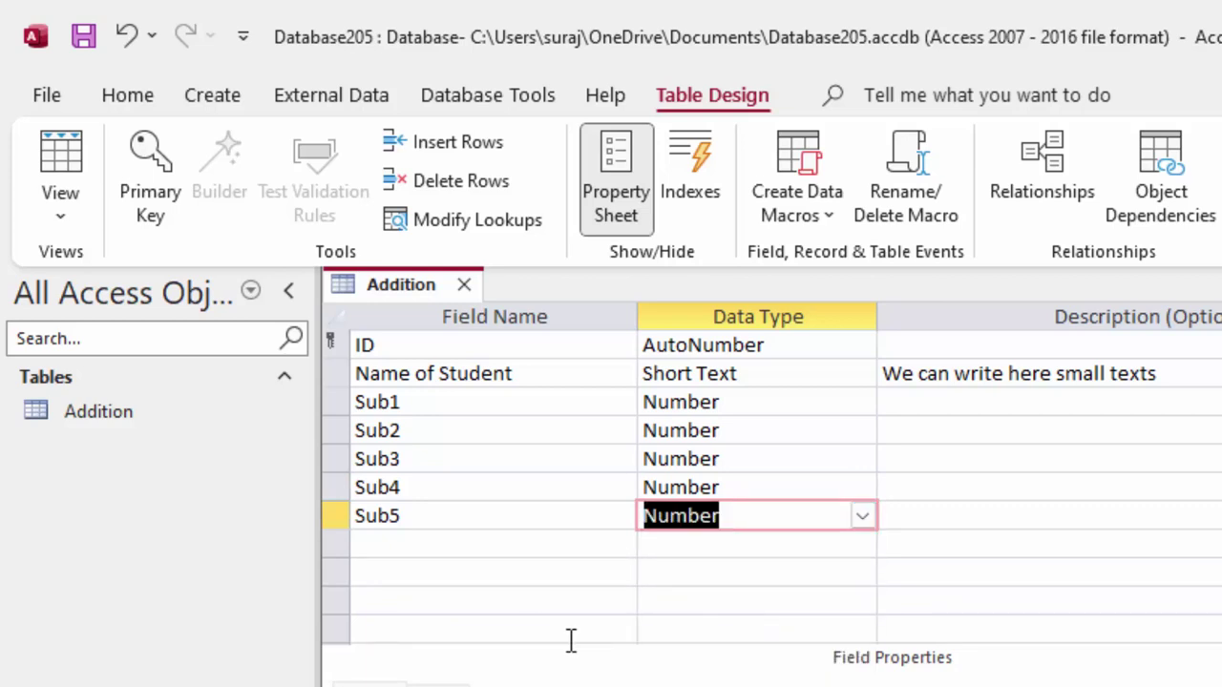
Save the design, switch to Datasheet view, and widen the Name of Student column
{"action": "left_click", "coordinate": [68, 155]}
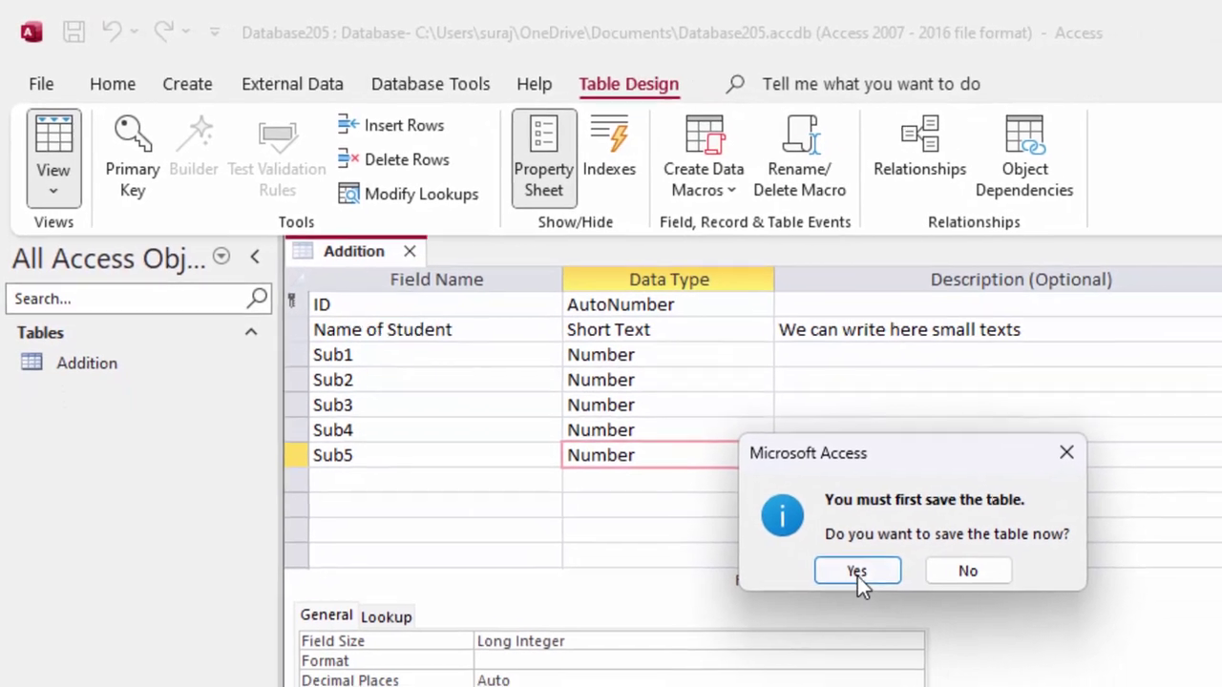
{"action": "left_click", "coordinate": [821, 548]}
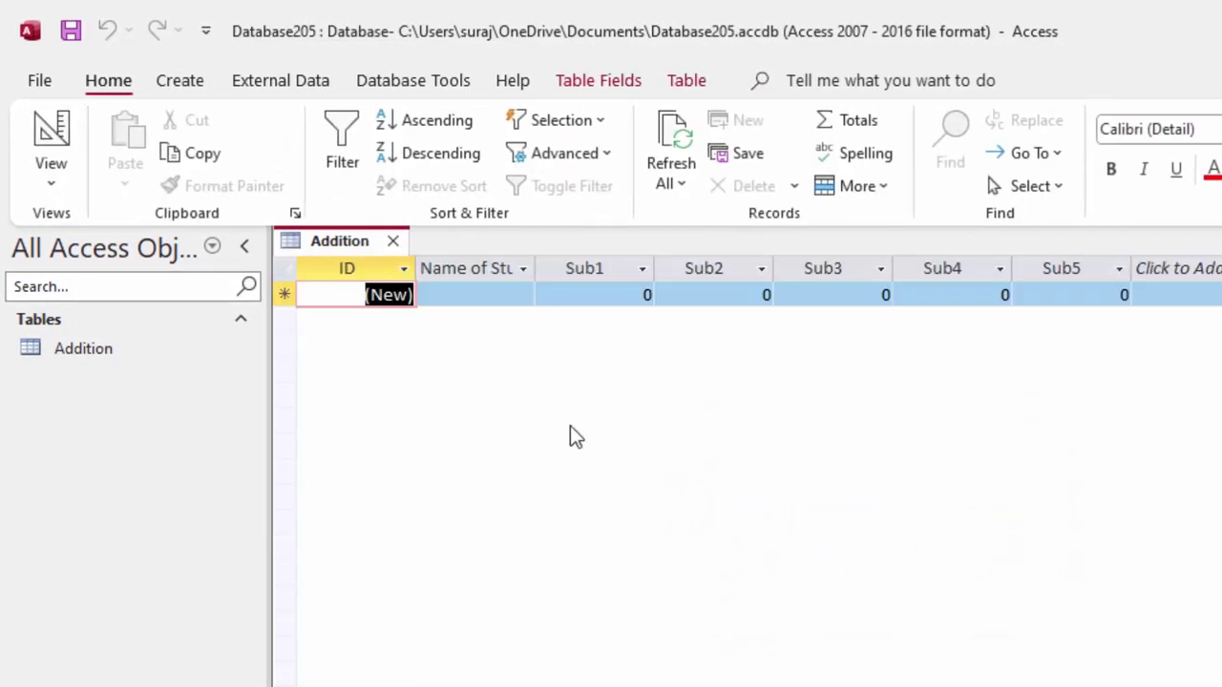
{"action": "left_click_drag", "start_coordinate": [536, 274], "coordinate": [620, 322]}
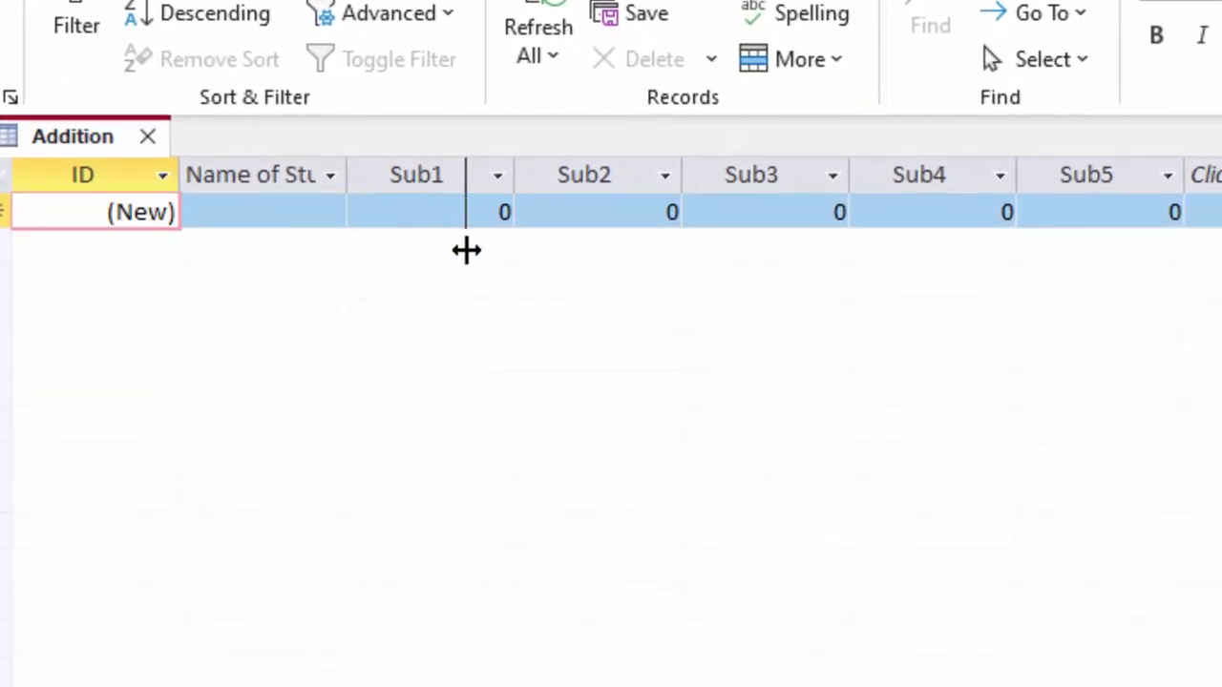
{"action": "left_click_drag", "start_coordinate": [466, 250], "coordinate": [466, 250]}
Enter the first student's name with marks 66, 77, 87 and 78
{"action": "left_click", "coordinate": [340, 216]}
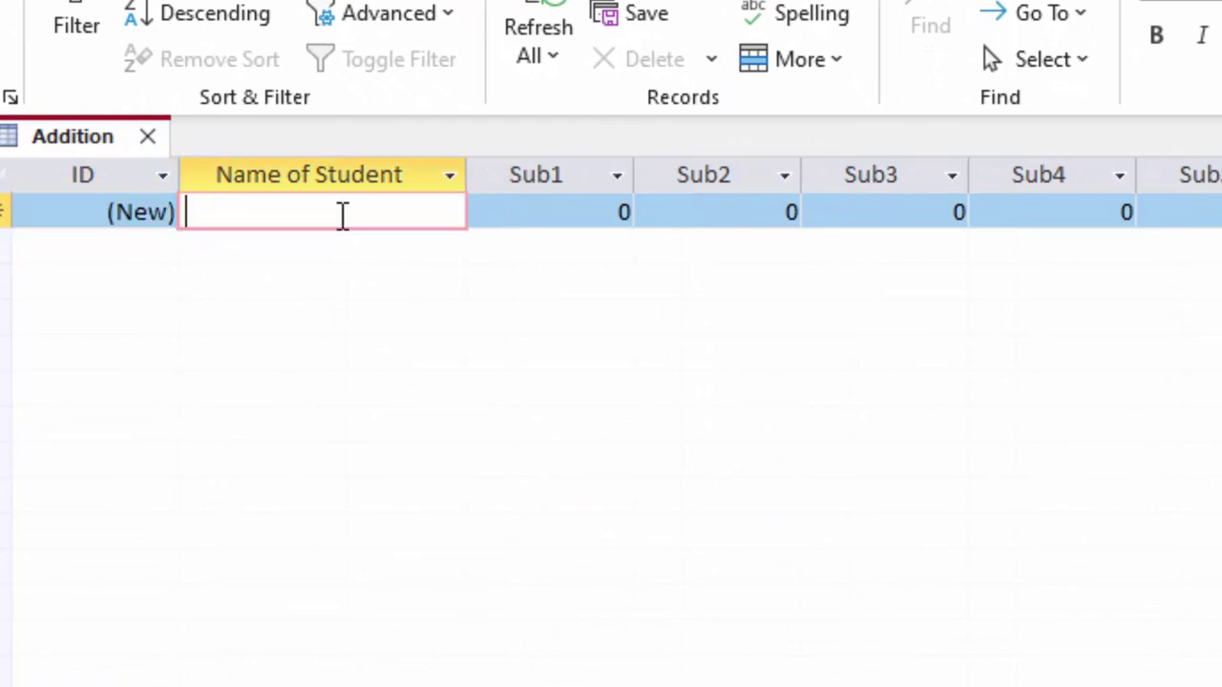
{"action": "type", "text": "Suraj "}
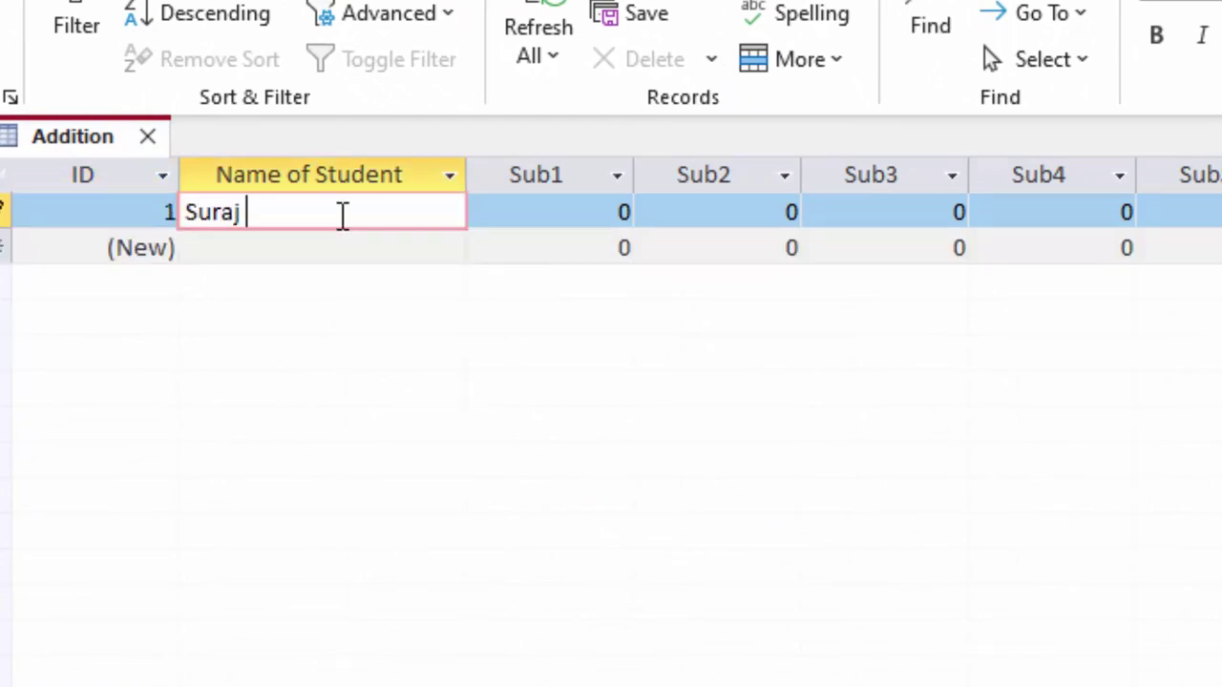
{"action": "type", "text": "Singh"}
{"action": "key", "text": "Tab"}
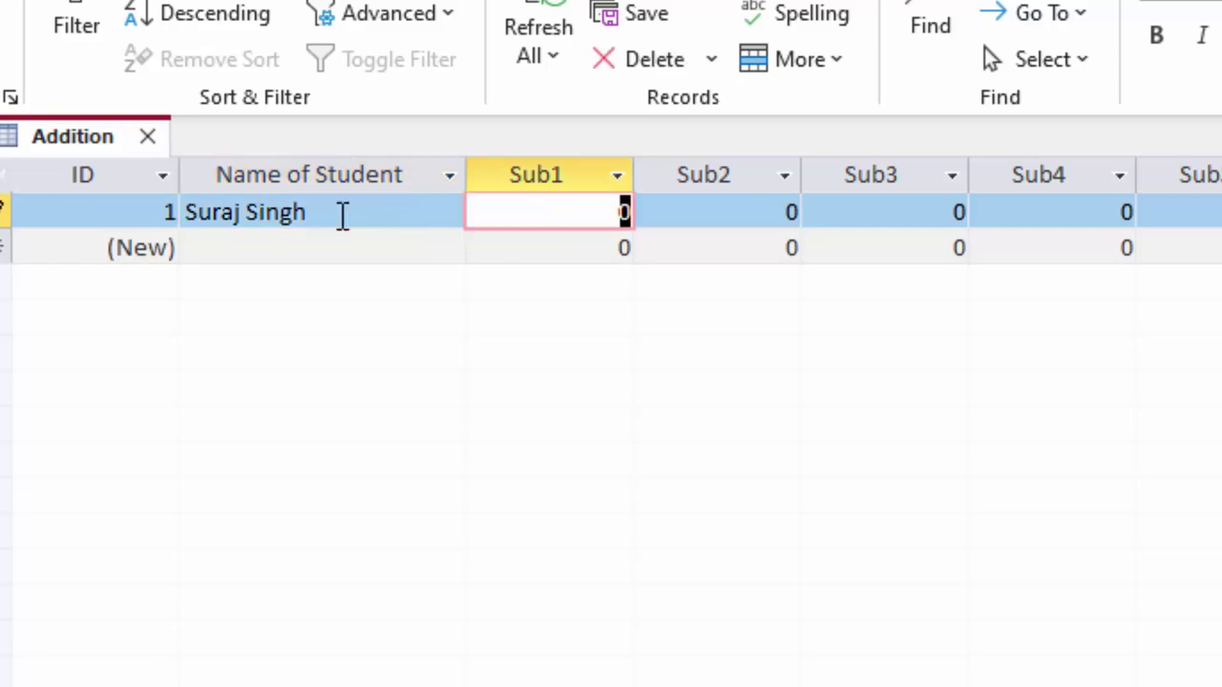
{"action": "type", "text": "66"}
{"action": "key", "text": "Tab"}
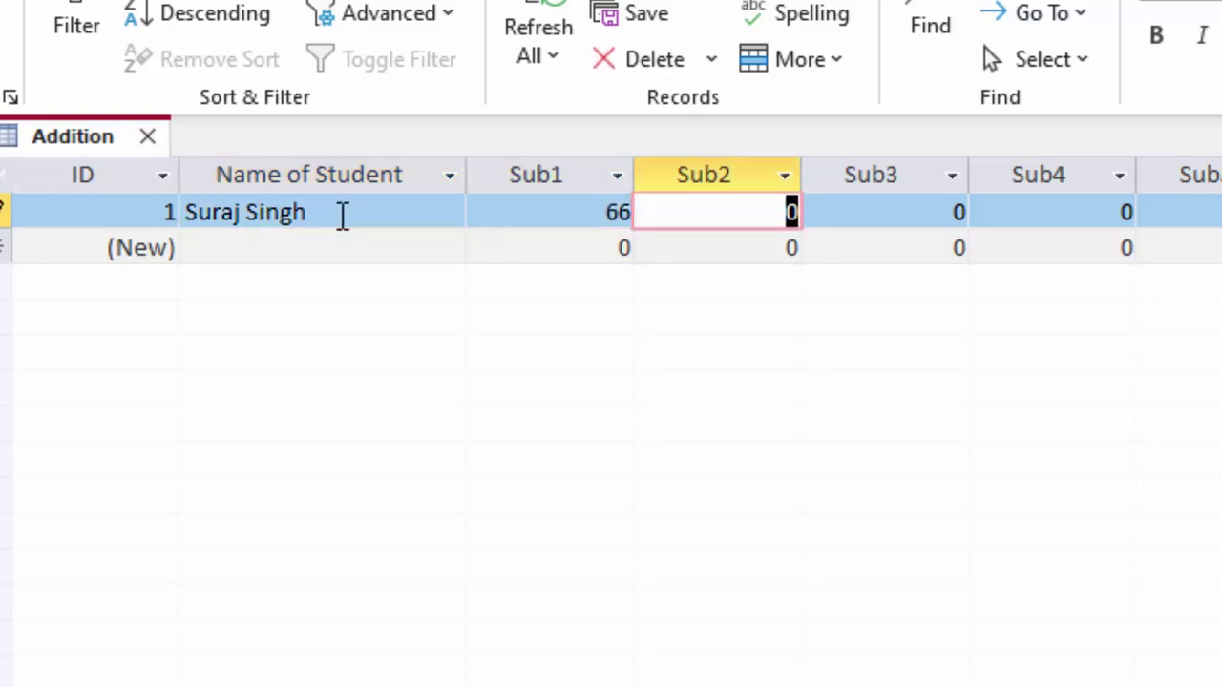
{"action": "type", "text": "77"}
{"action": "key", "text": "Tab"}
{"action": "type", "text": "87"}
{"action": "key", "text": "Tab"}
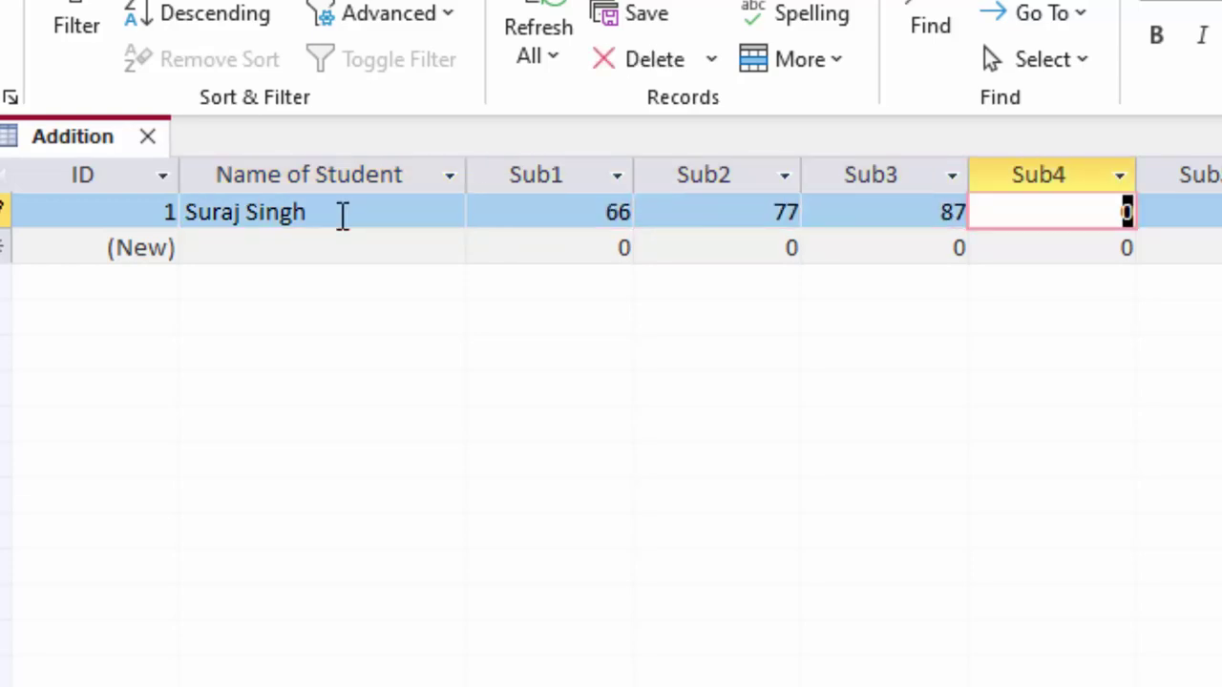
{"action": "type", "text": "78"}
{"action": "key", "text": "Tab"}
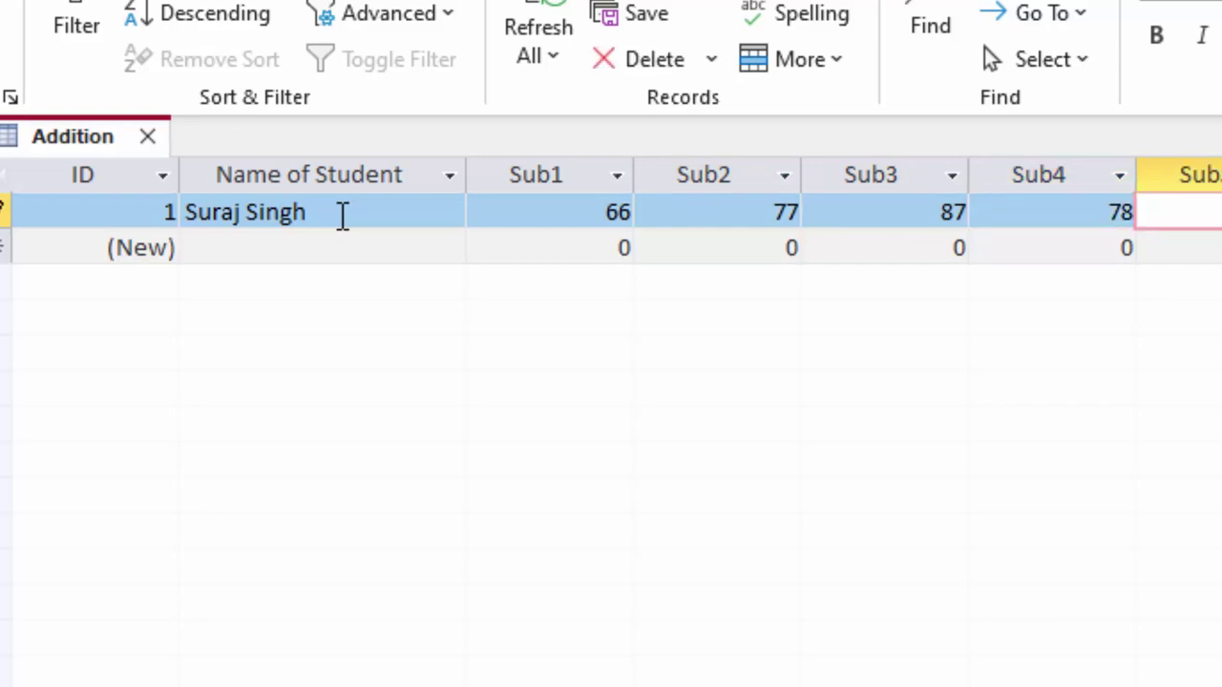
{"action": "key", "text": "Tab"}
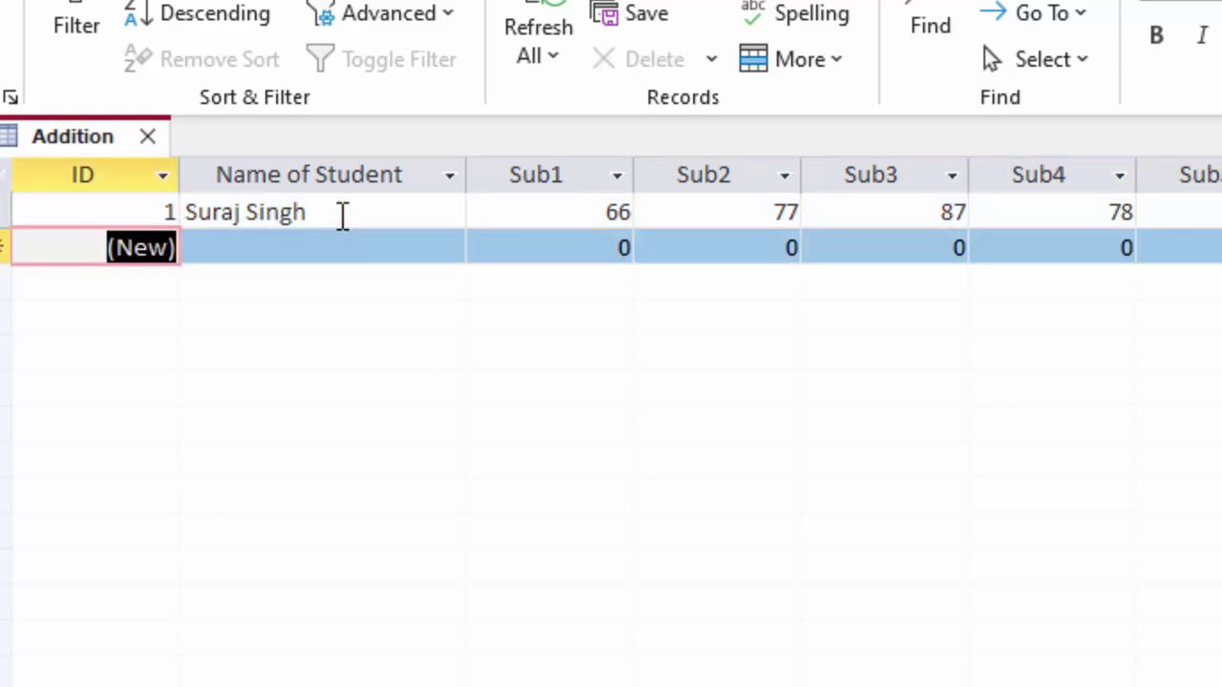
Enter the second student's name with marks 54, 34, 56 and 67
{"action": "key", "text": "Tab"}
{"action": "type", "text": "Man"}
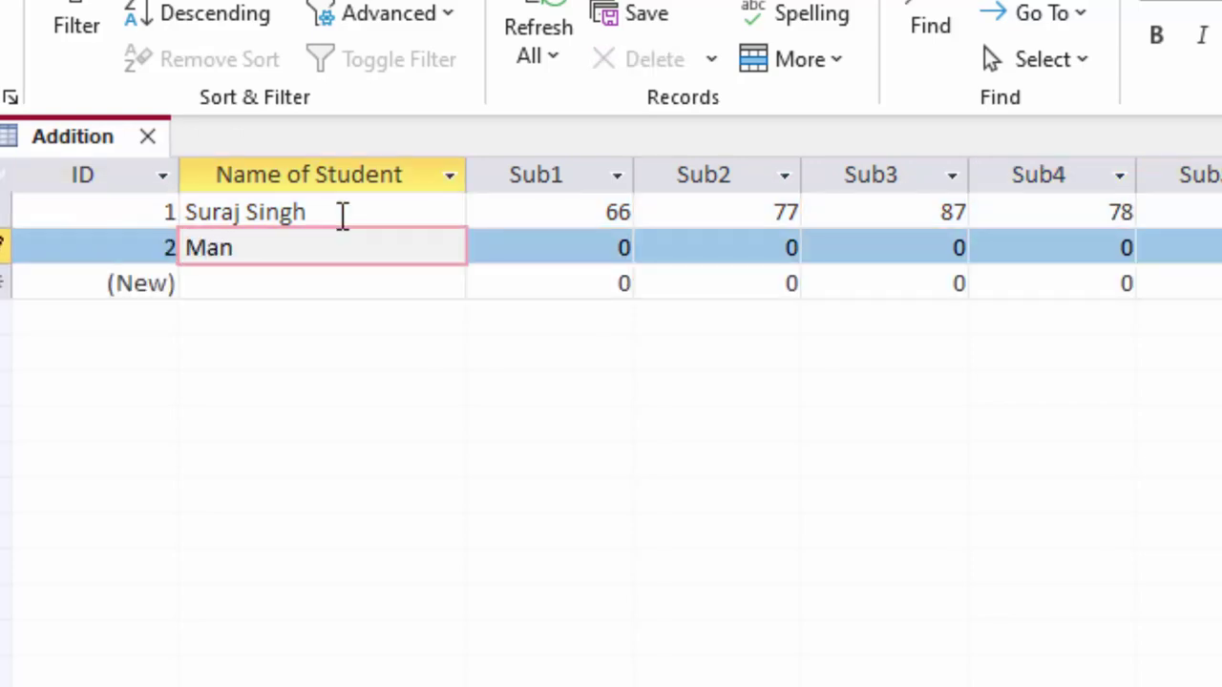
{"action": "type", "text": "oj"}
{"action": "key", "text": "Tab"}
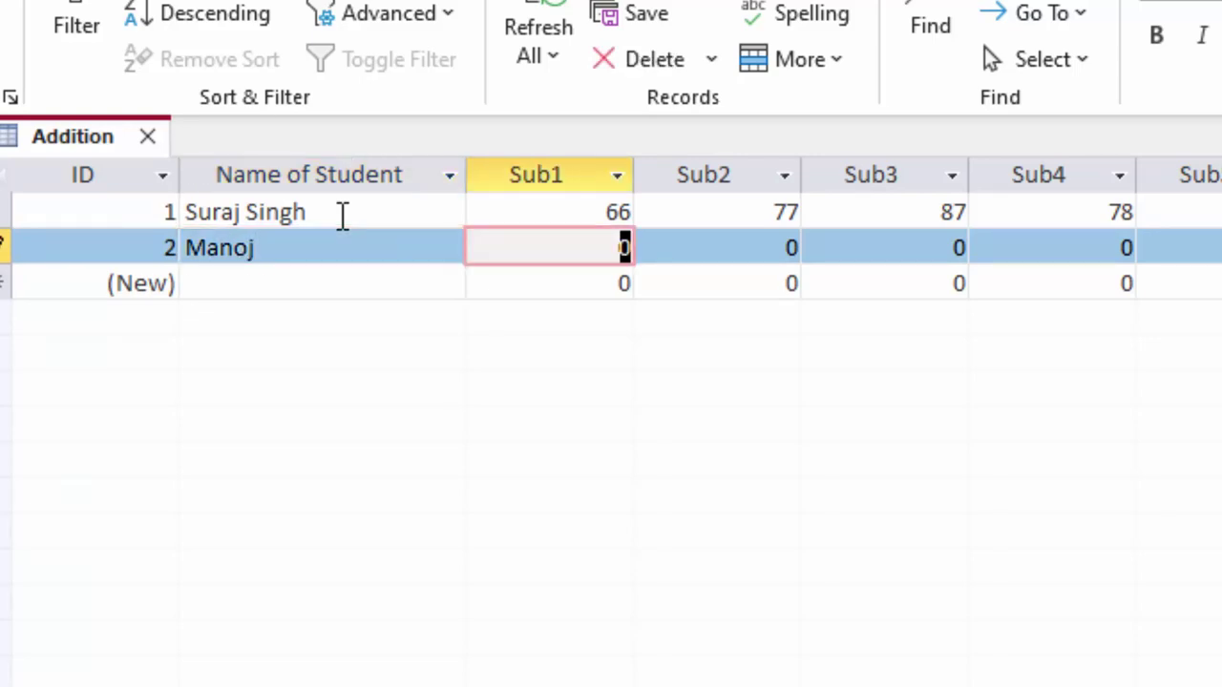
{"action": "type", "text": "54"}
{"action": "key", "text": "Tab"}
{"action": "type", "text": "34"}
{"action": "key", "text": "Tab"}
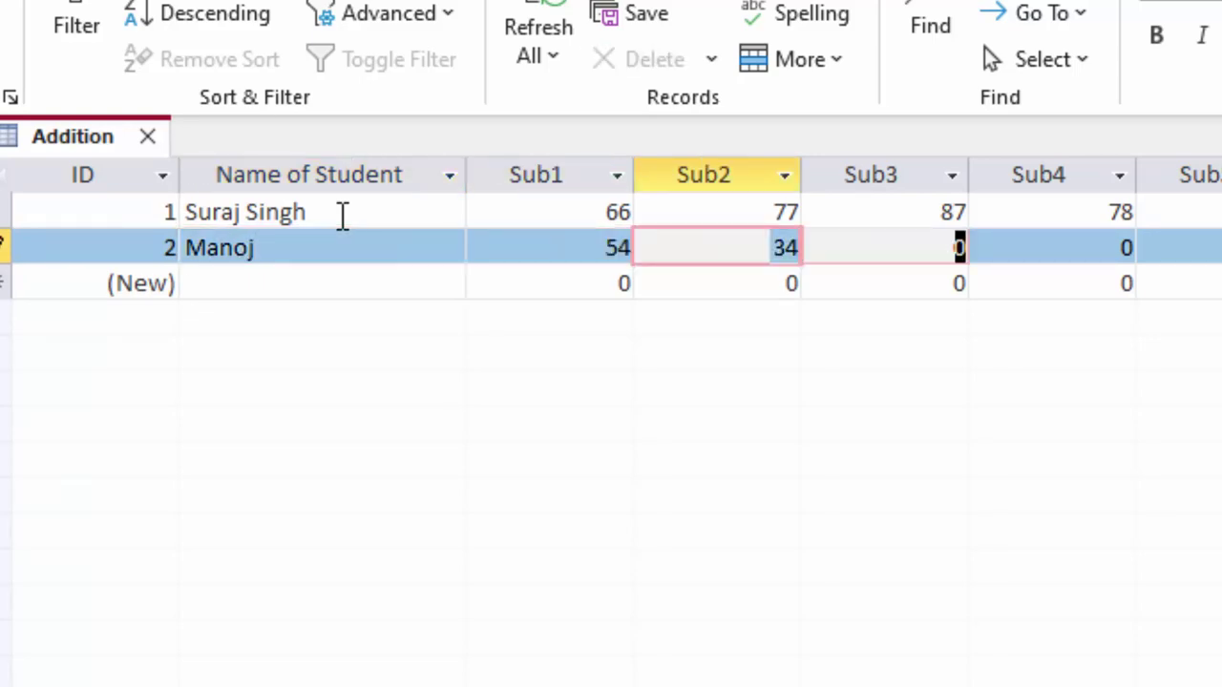
{"action": "type", "text": "56"}
{"action": "key", "text": "Tab"}
{"action": "type", "text": "67"}
{"action": "key", "text": "Tab"}
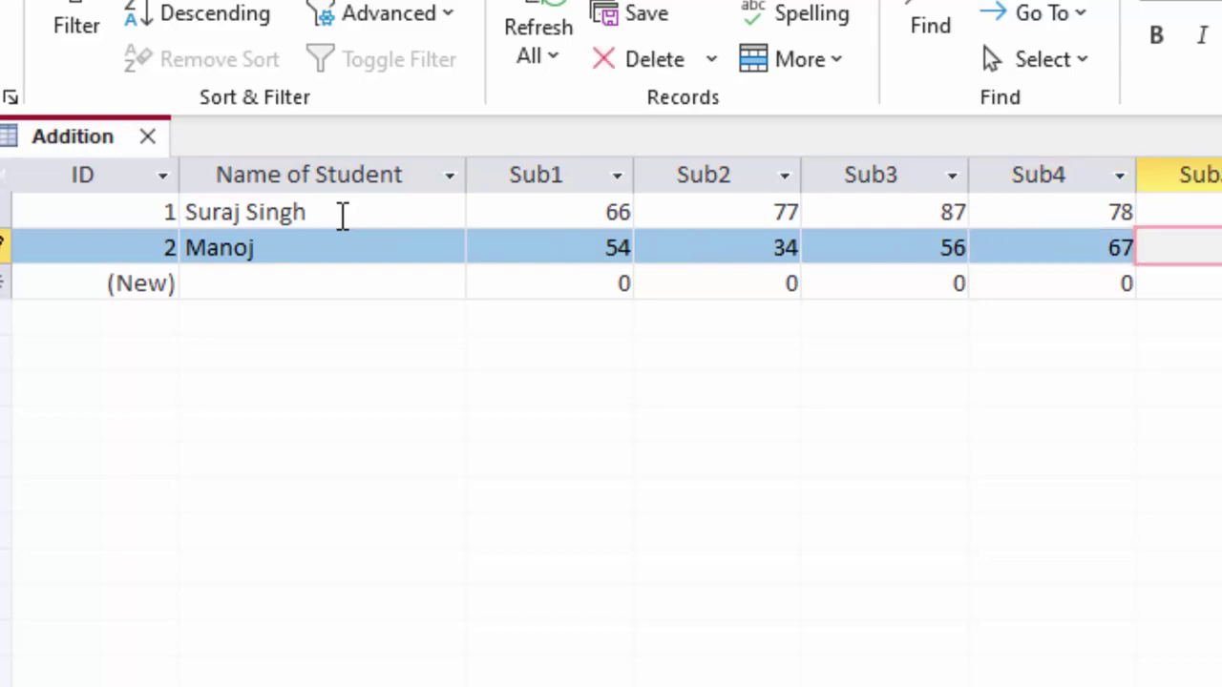
{"action": "key", "text": "Tab"}
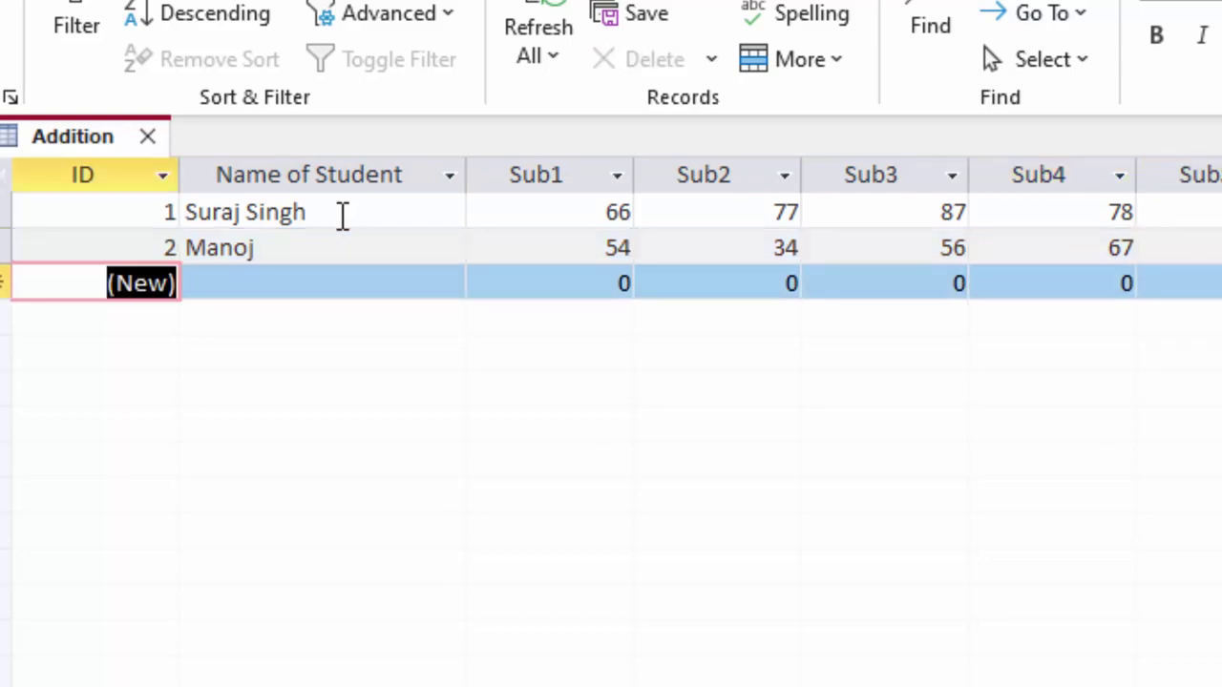
Enter the third student's name with marks 67, 44, 5, 47 and 88
{"action": "key", "text": "Tab"}
{"action": "type", "text": "Rak"}
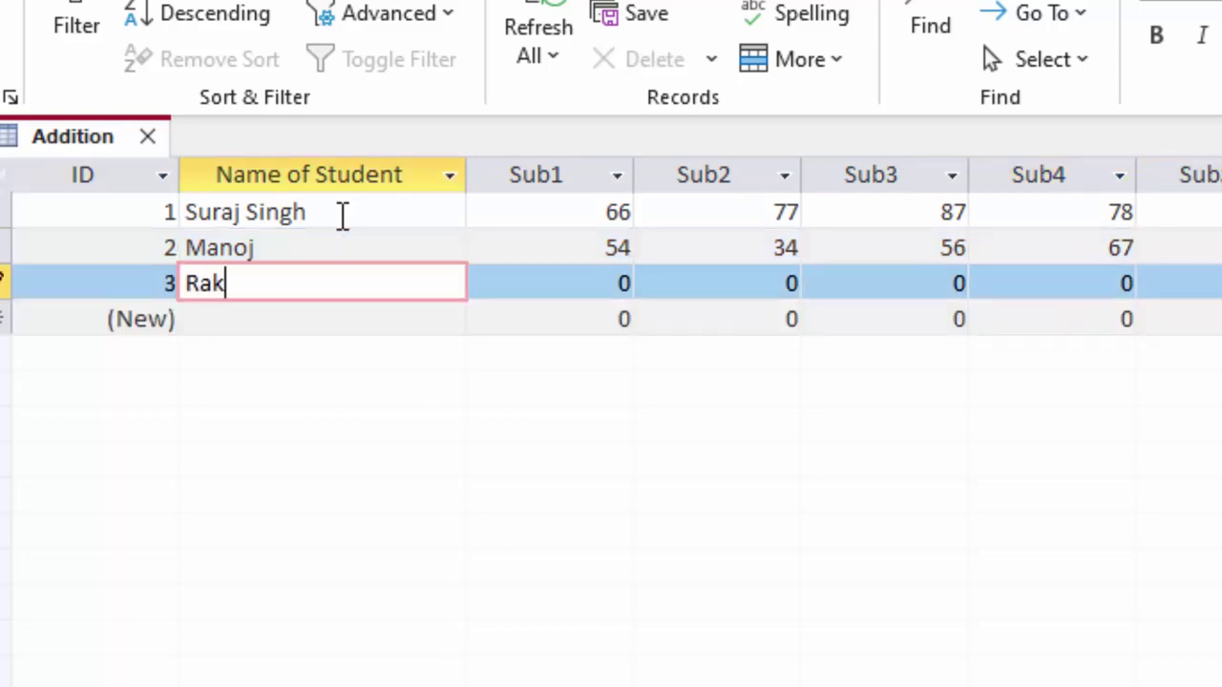
{"action": "type", "text": "esh"}
{"action": "key", "text": "Tab"}
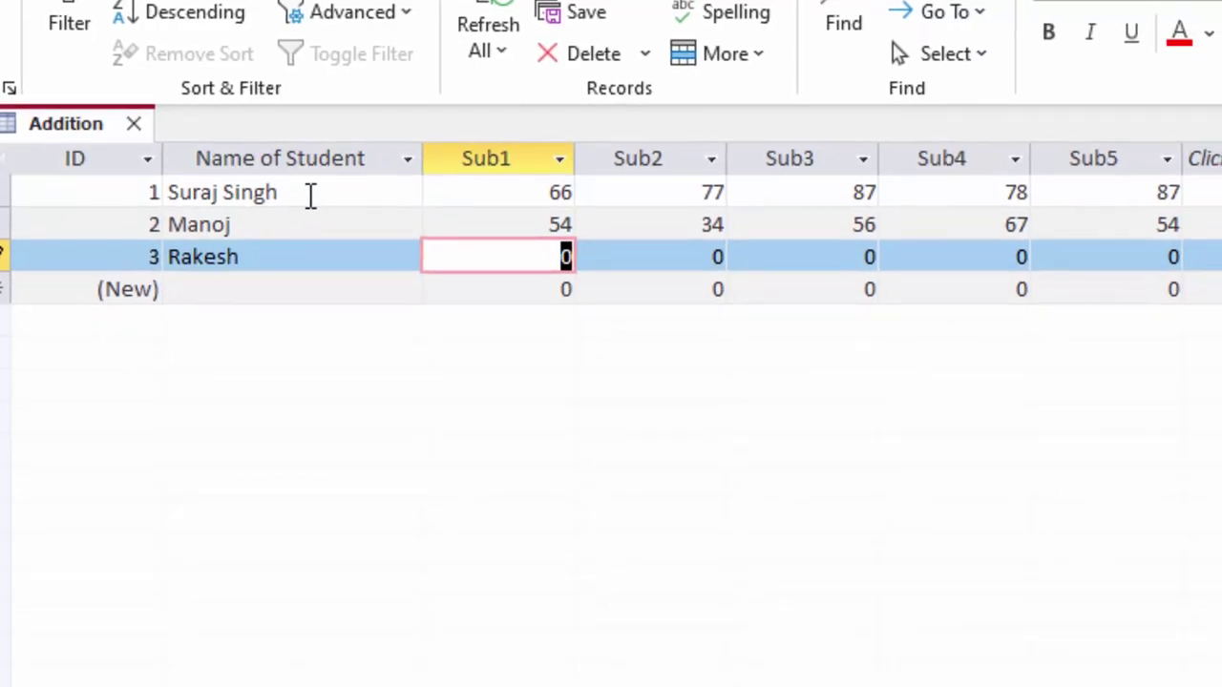
{"action": "type", "text": "67"}
{"action": "key", "text": "Tab"}
{"action": "type", "text": "44"}
{"action": "key", "text": "Tab"}
{"action": "type", "text": "5"}
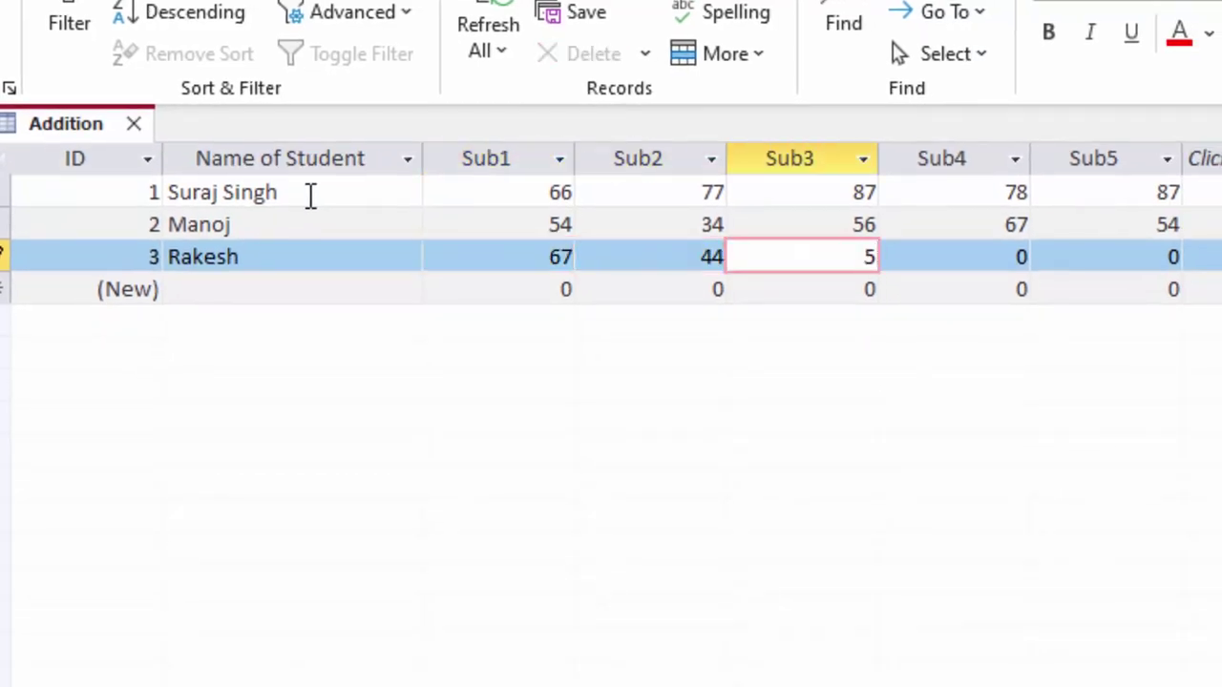
{"action": "key", "text": "Tab"}
{"action": "type", "text": "4"}
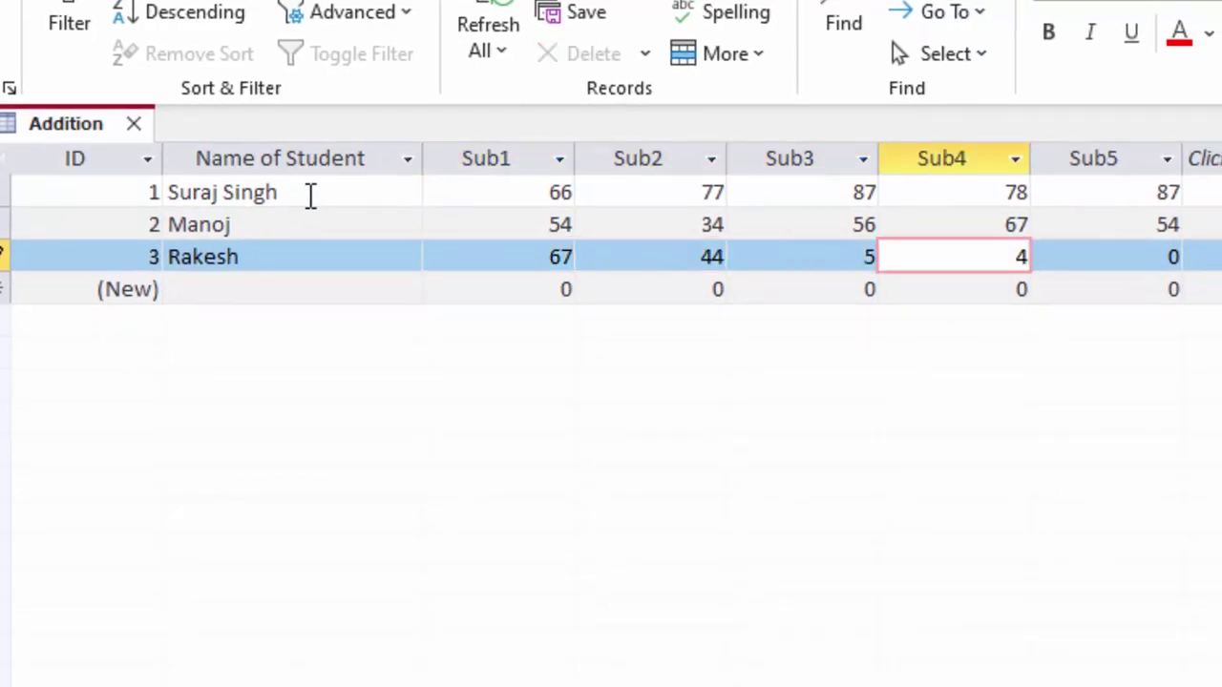
{"action": "type", "text": "7"}
{"action": "key", "text": "Tab"}
{"action": "type", "text": "88"}
{"action": "key", "text": "Tab"}
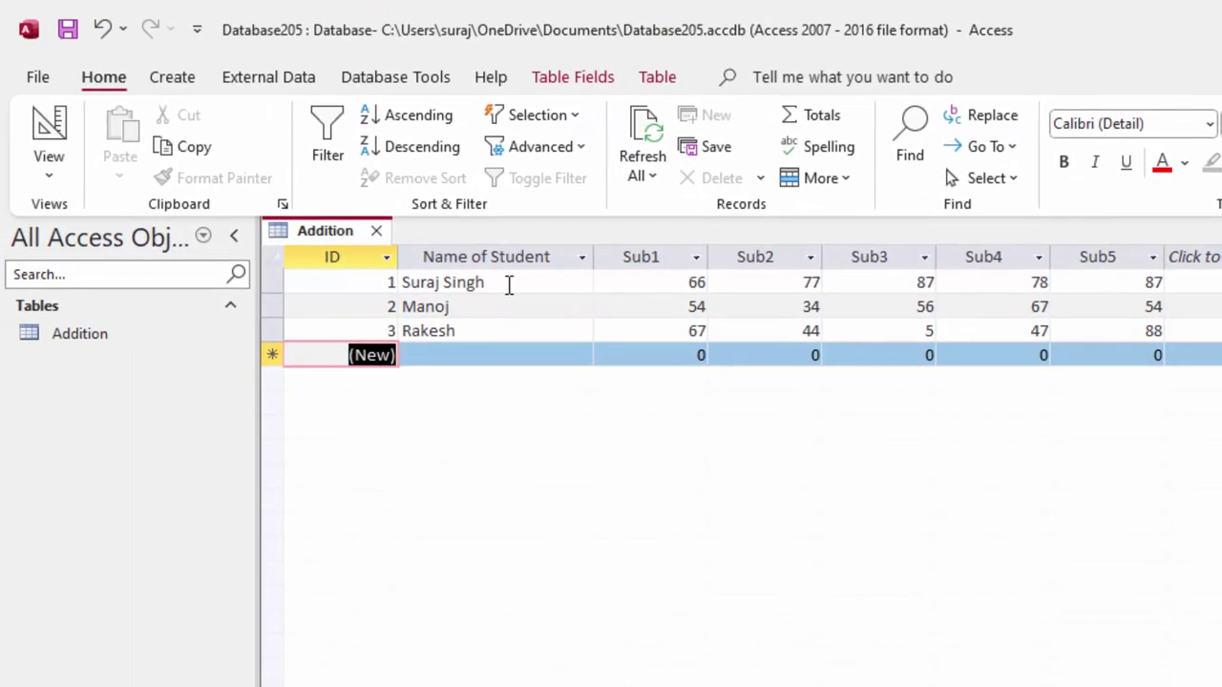
Close the table keeping its layout, and pick Name of Student and Sub1–Sub5 in the Form Wizard
{"action": "left_click", "coordinate": [376, 231]}
{"action": "left_click", "coordinate": [737, 516]}
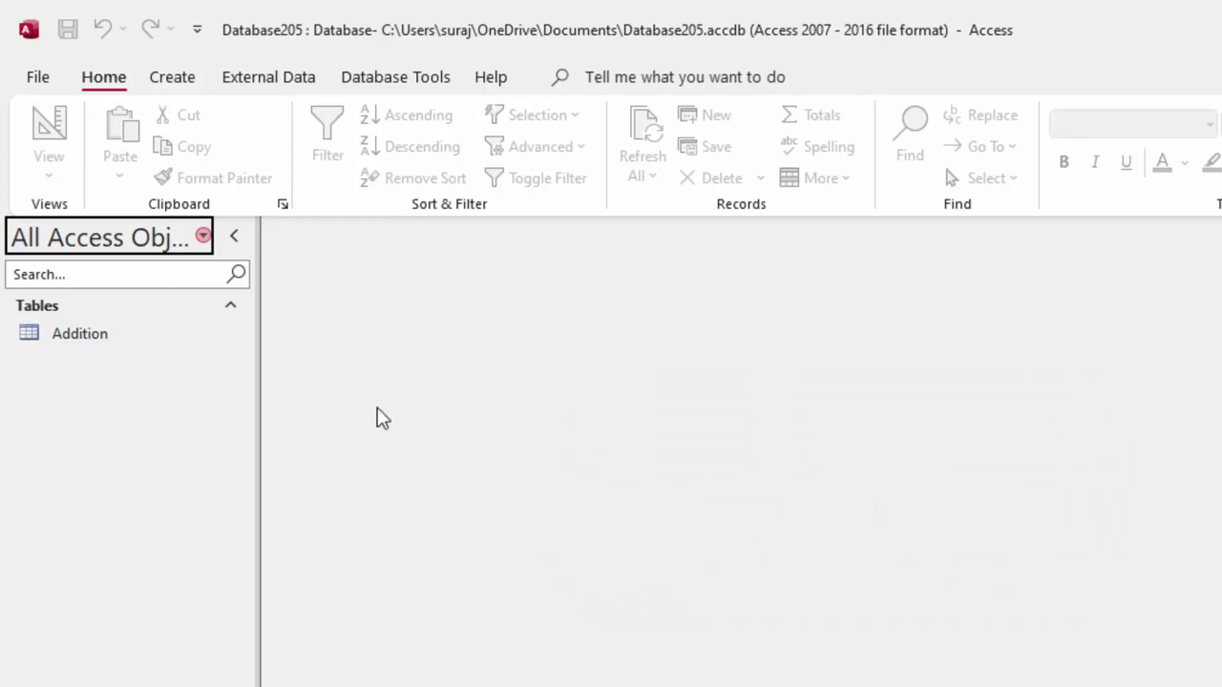
{"action": "left_click", "coordinate": [160, 84]}
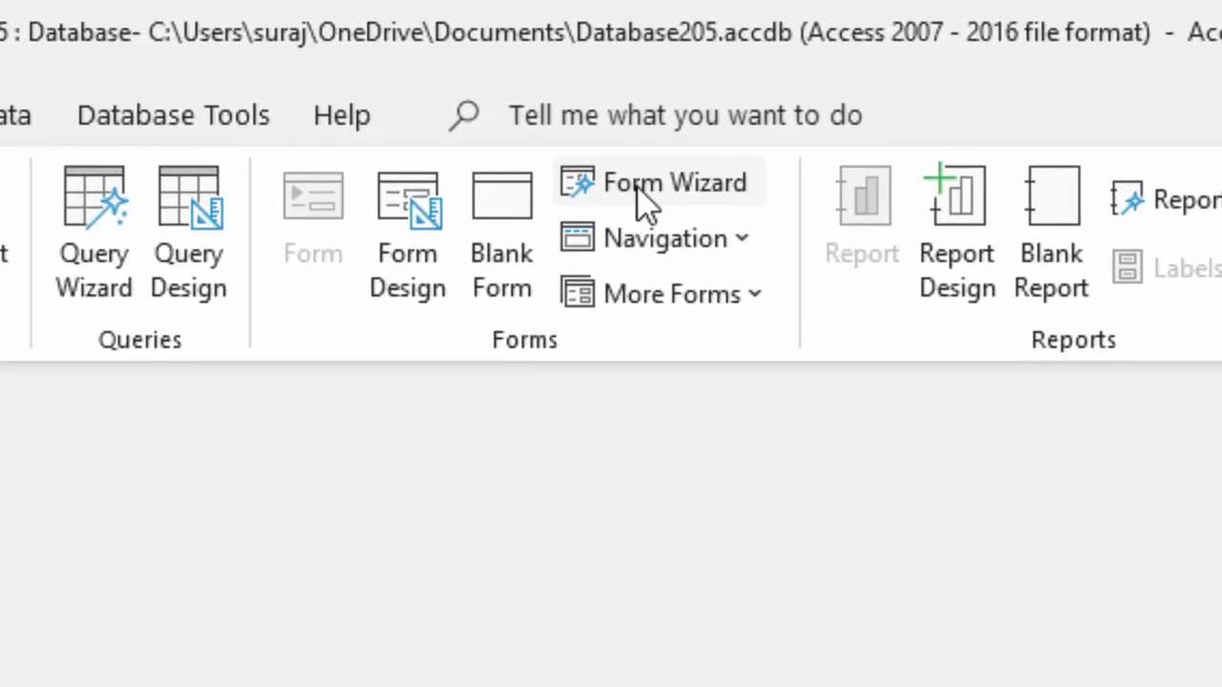
{"action": "left_click", "coordinate": [627, 183]}
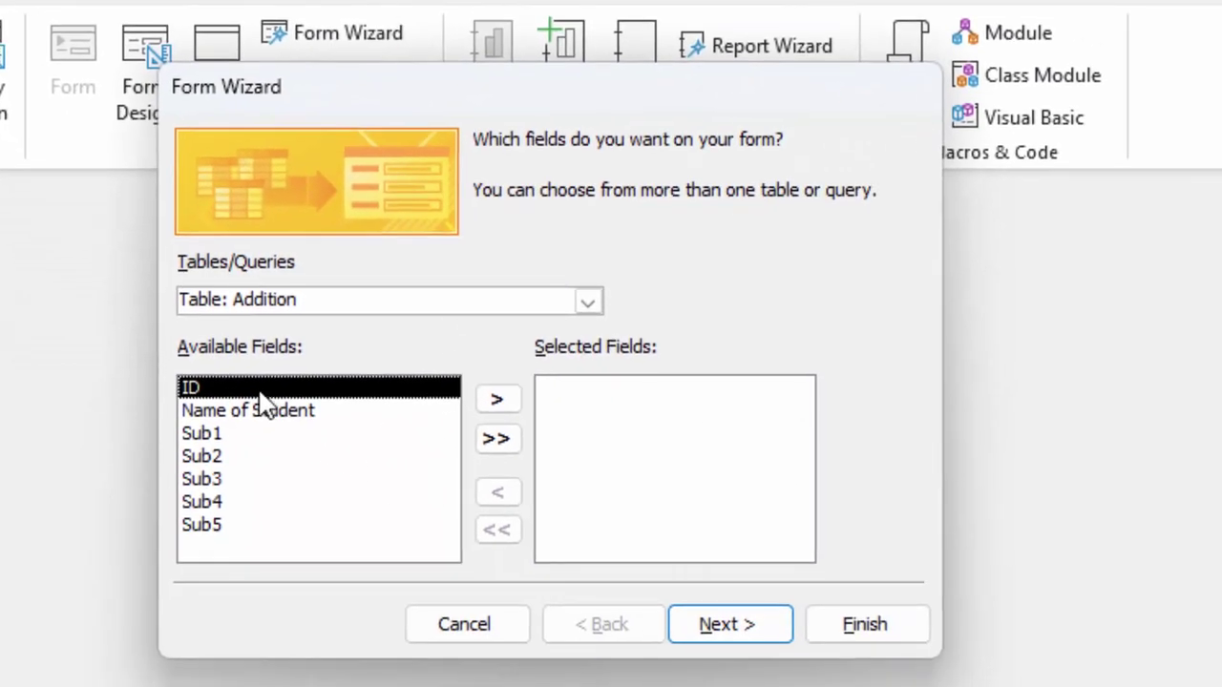
{"action": "left_click", "coordinate": [342, 413]}
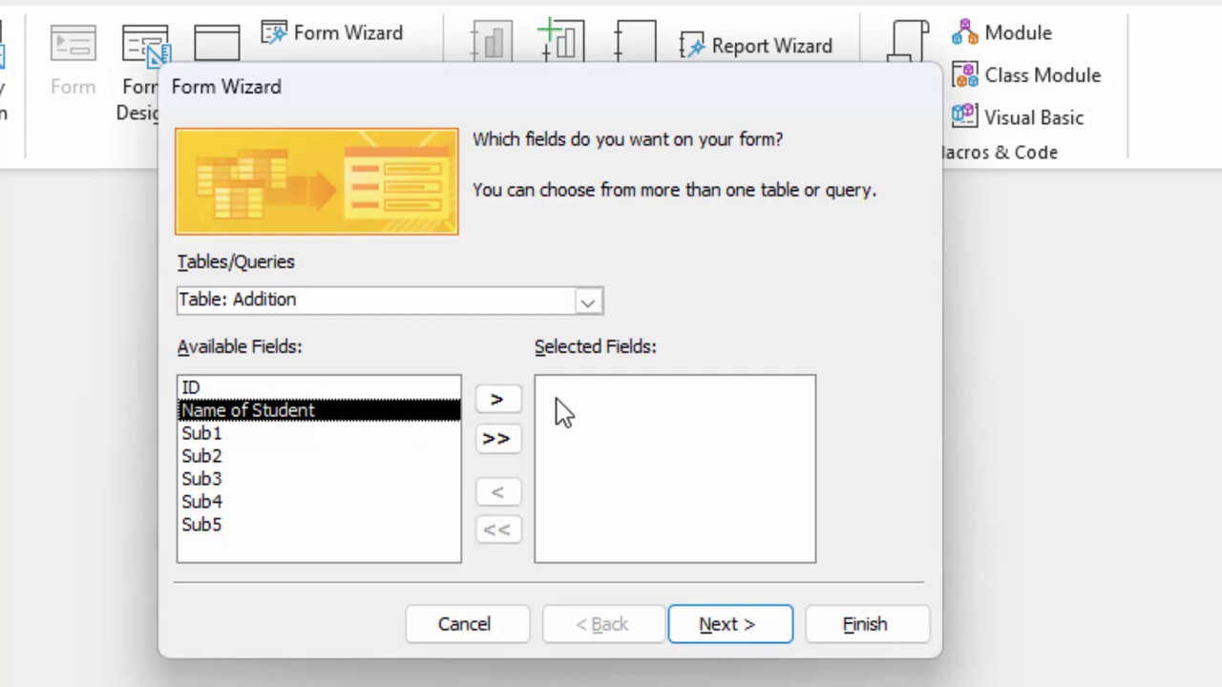
{"action": "left_click", "coordinate": [495, 401]}
{"action": "left_click", "coordinate": [495, 401]}
{"action": "left_click", "coordinate": [494, 401]}
{"action": "left_click", "coordinate": [494, 401]}
{"action": "left_click", "coordinate": [495, 401]}
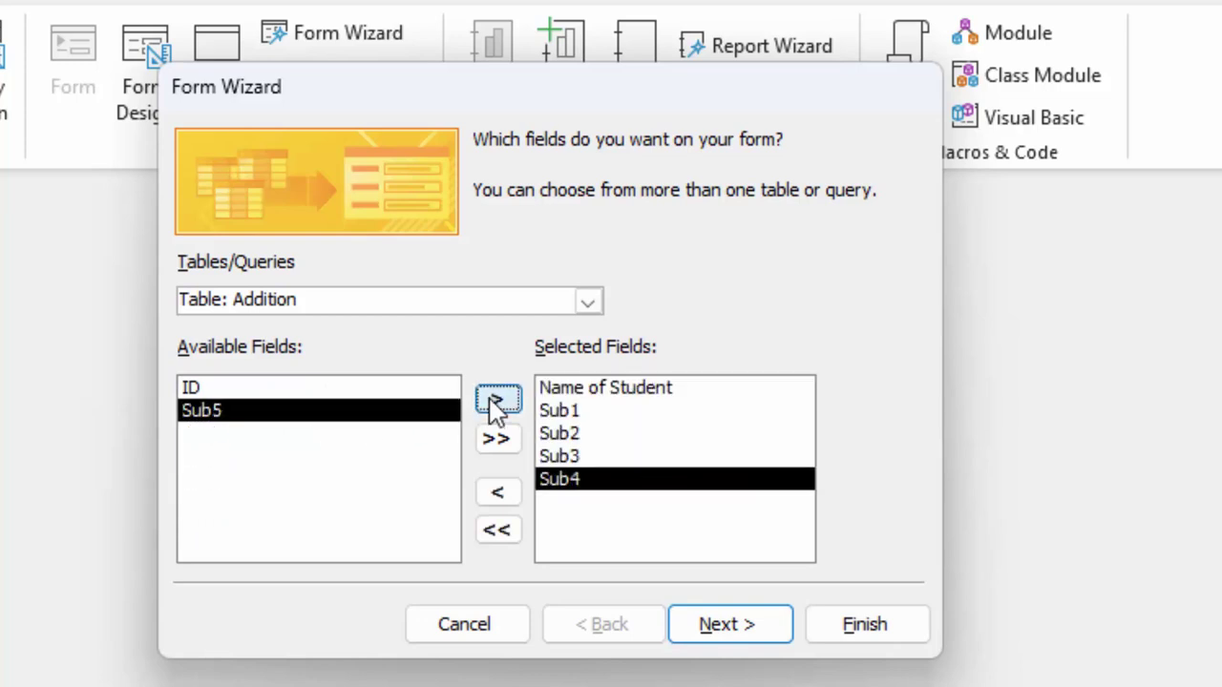
{"action": "left_click", "coordinate": [495, 405]}
Choose the Columnar layout and finish the 'Addition' form opened in Design view
{"action": "left_click", "coordinate": [763, 637]}
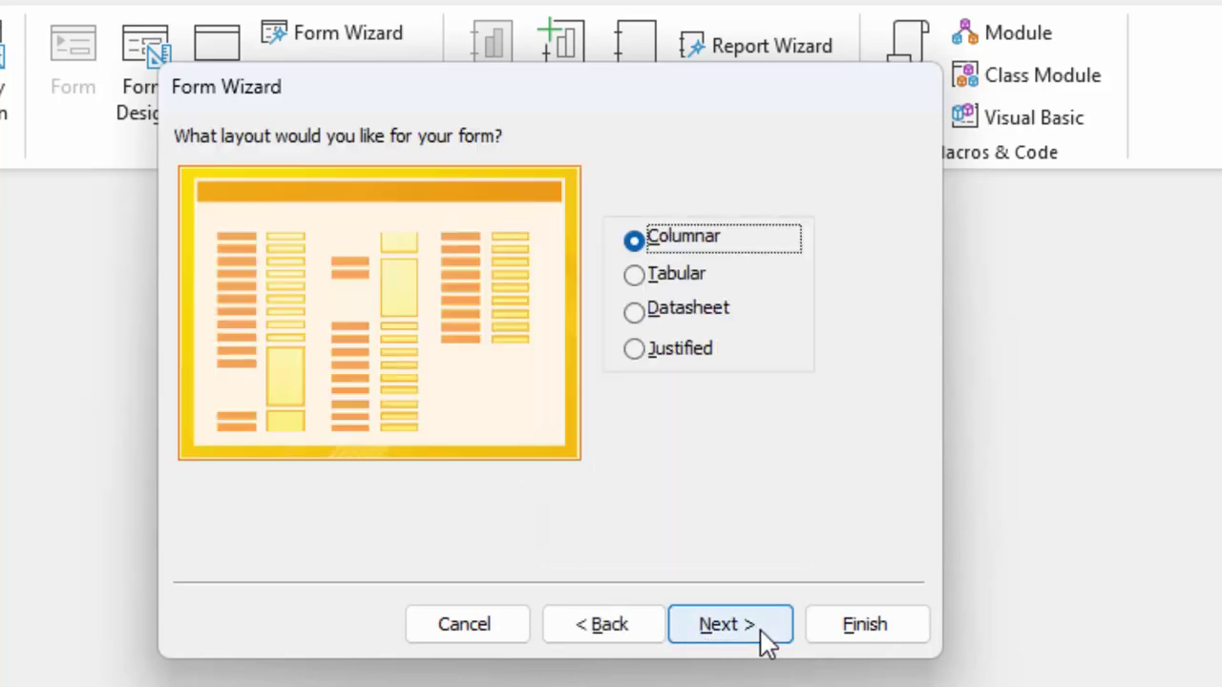
{"action": "left_click", "coordinate": [740, 637]}
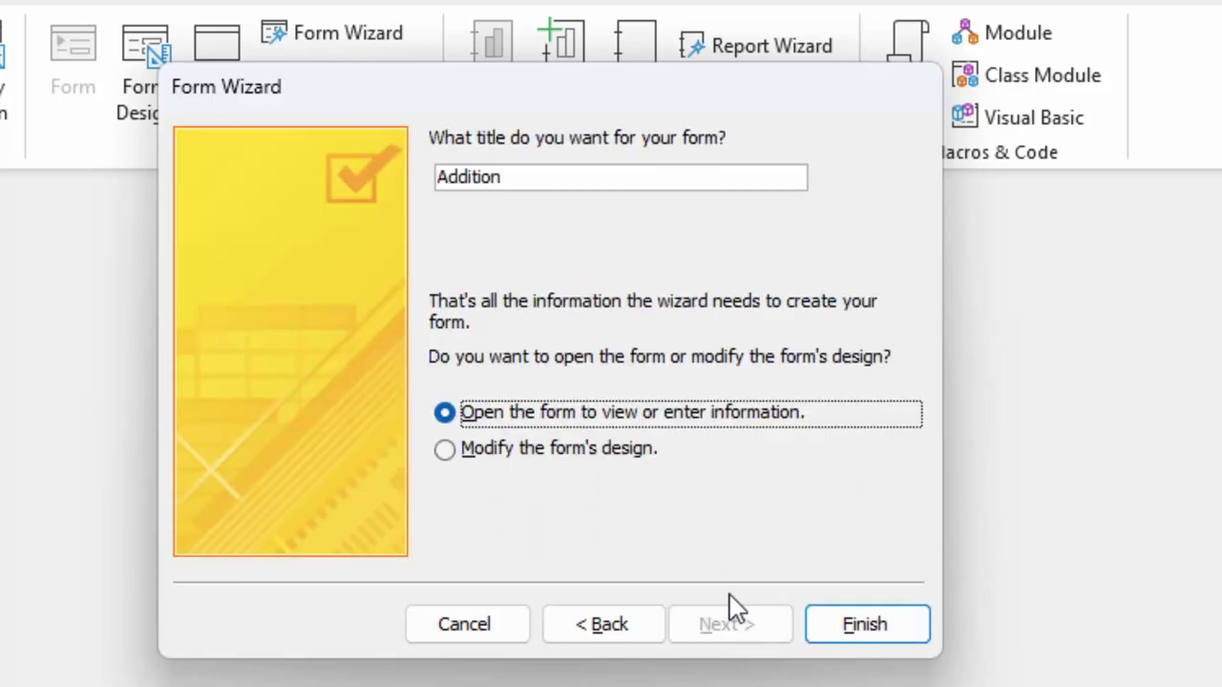
{"action": "left_click", "coordinate": [567, 449]}
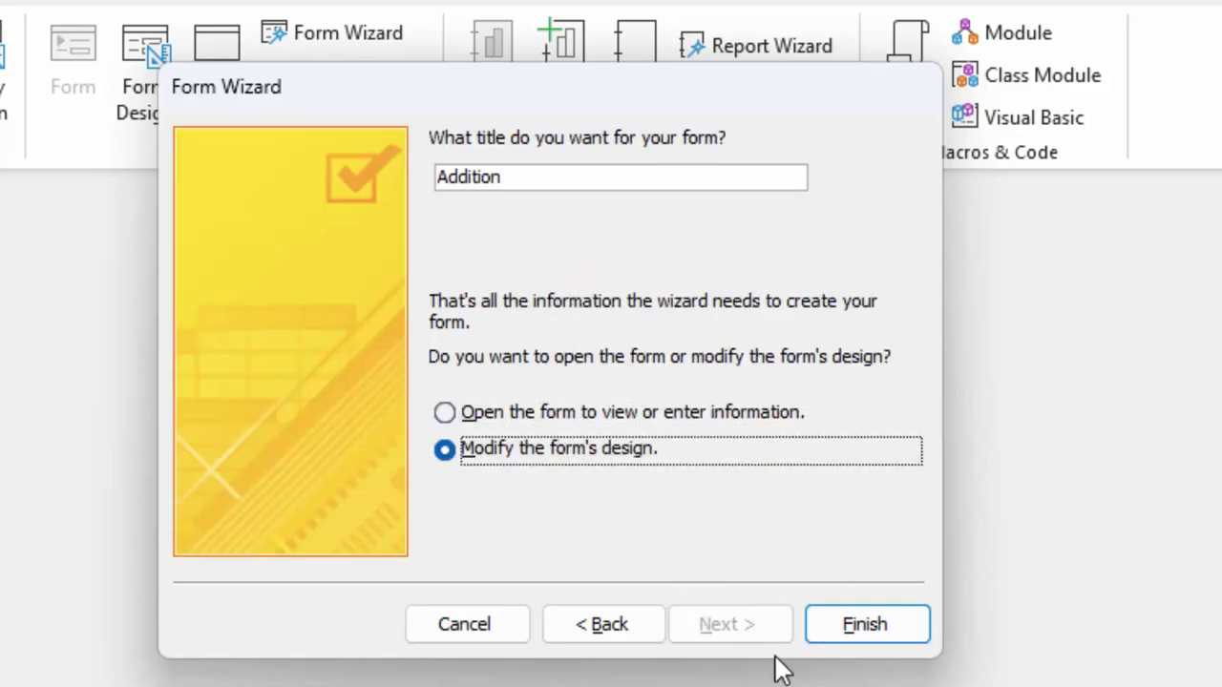
{"action": "left_click", "coordinate": [832, 622]}
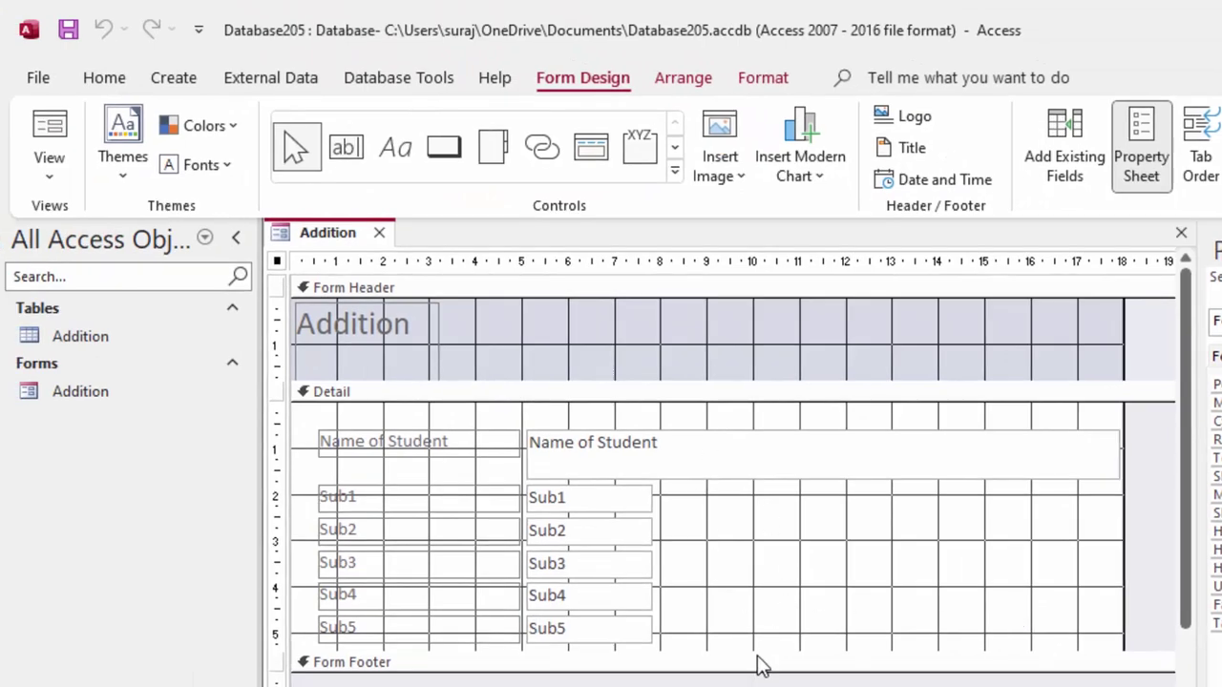
Enlarge the Detail area, narrow the Name of Student box, and delete the header title
{"action": "left_click_drag", "start_coordinate": [761, 665], "coordinate": [761, 686]}
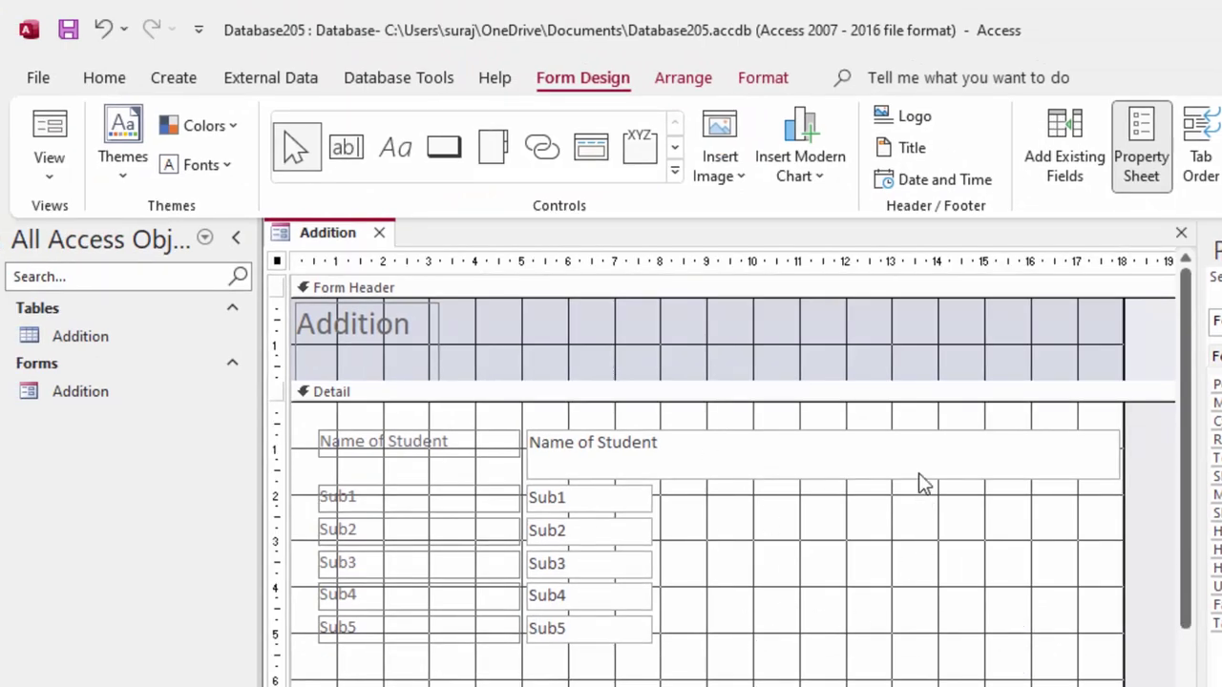
{"action": "left_click", "coordinate": [918, 473]}
{"action": "mouse_move", "coordinate": [1117, 447]}
{"action": "left_mouse_down"}
{"action": "mouse_move", "coordinate": [1079, 461]}
{"action": "mouse_move", "coordinate": [657, 468]}
{"action": "left_mouse_up"}
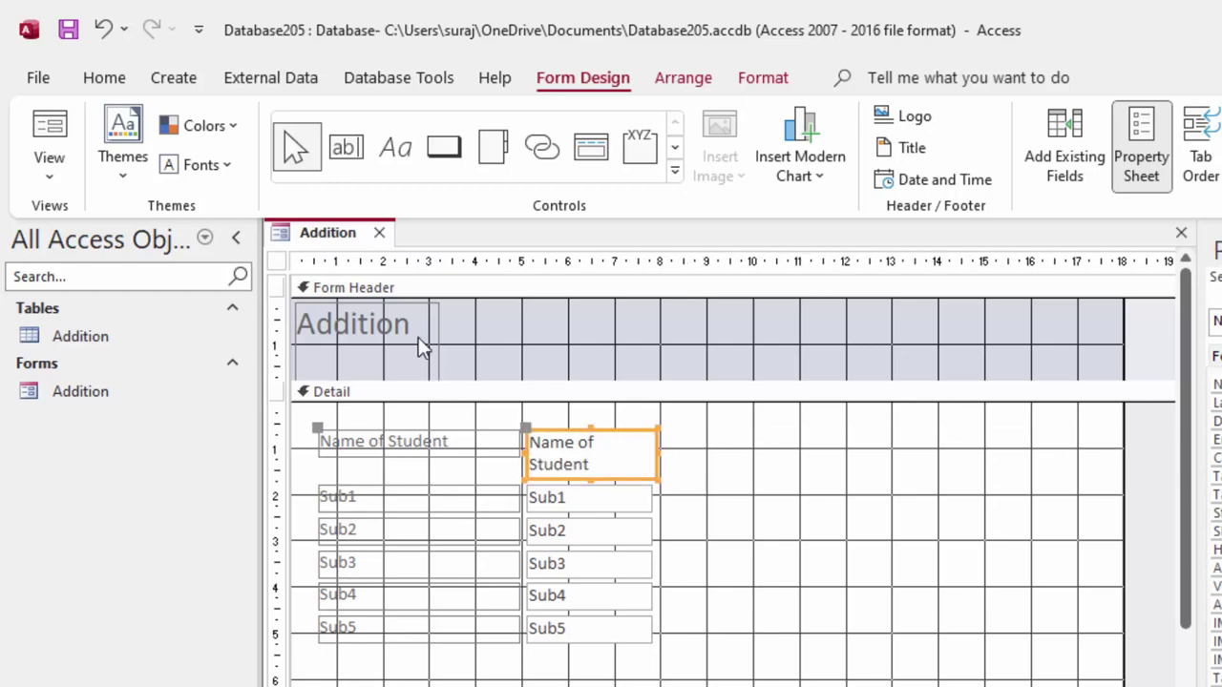
{"action": "left_click", "coordinate": [436, 342]}
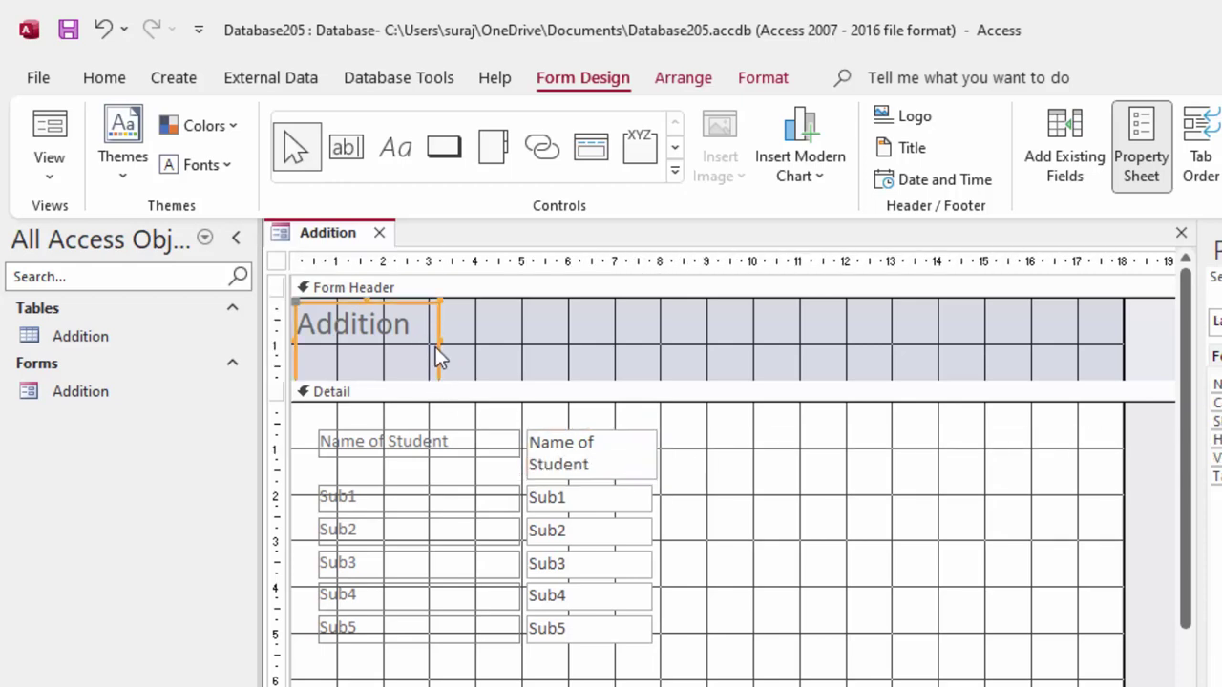
{"action": "key", "text": "Delete"}
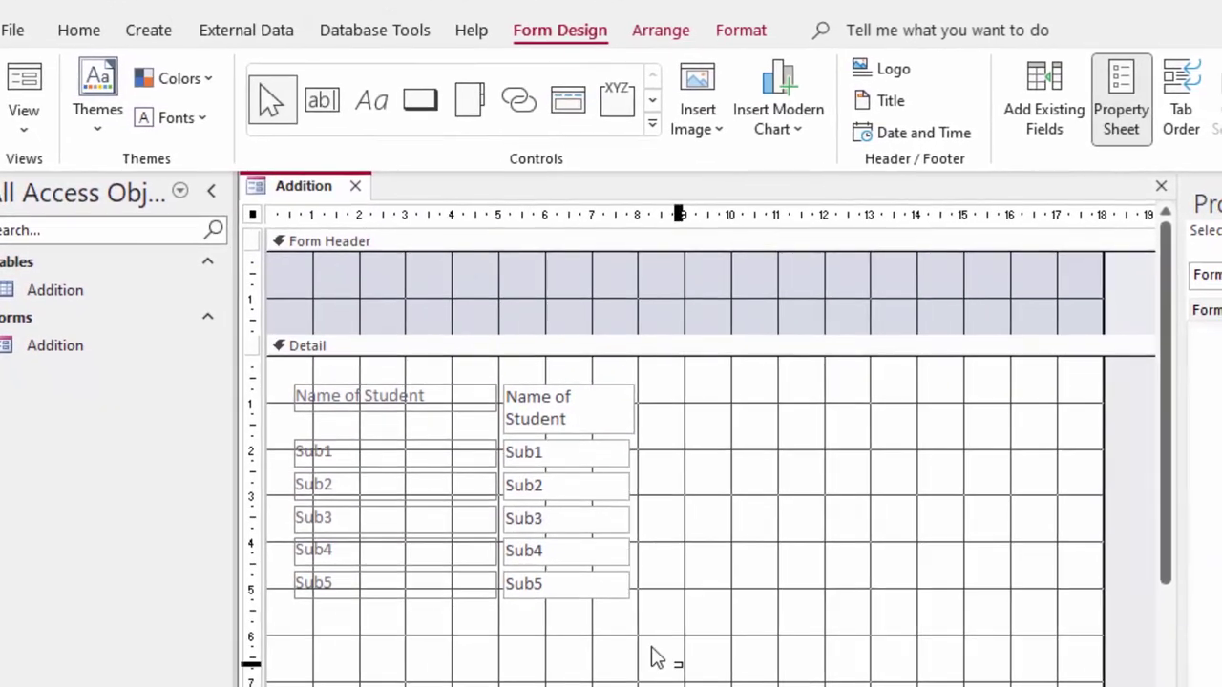
Make all Detail labels and text boxes bold with black font colour
{"action": "left_click_drag", "start_coordinate": [652, 657], "coordinate": [301, 369]}
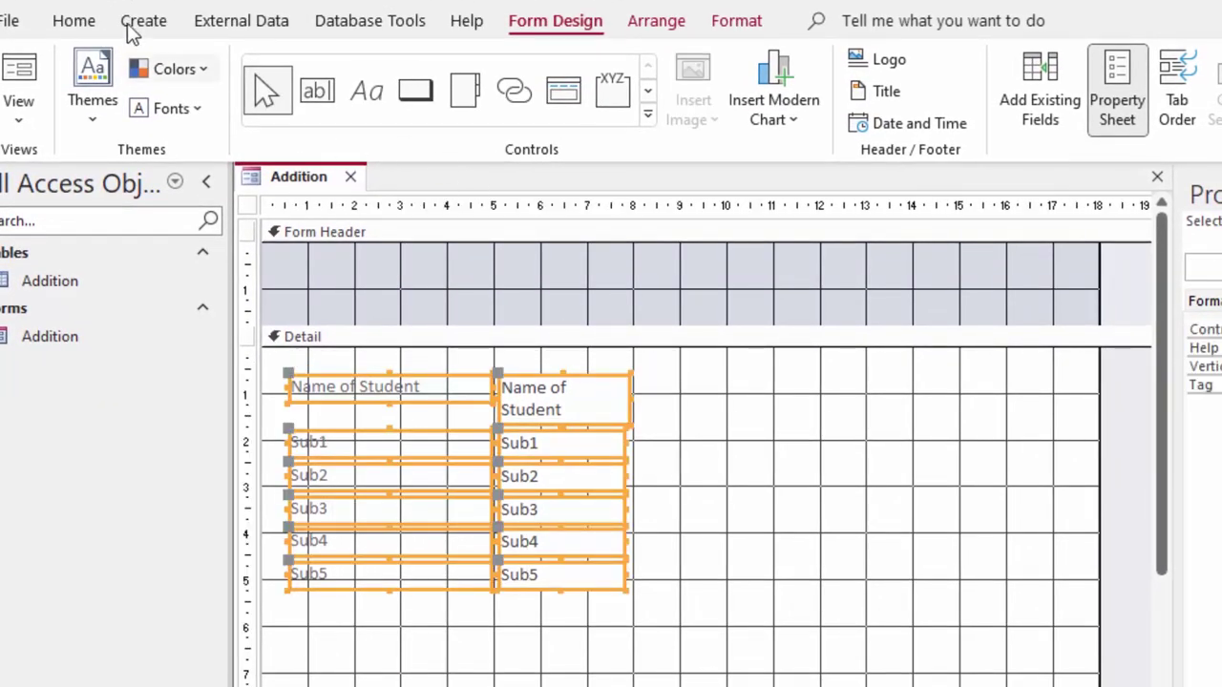
{"action": "left_click", "coordinate": [84, 21]}
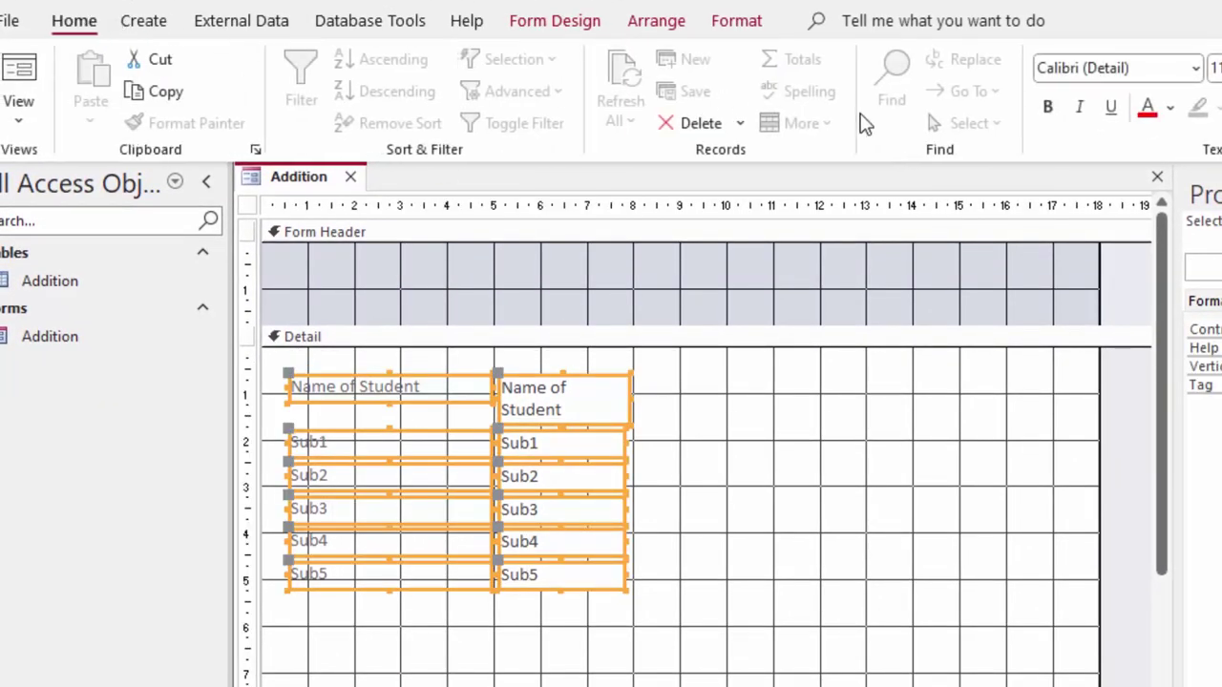
{"action": "left_click", "coordinate": [1171, 108]}
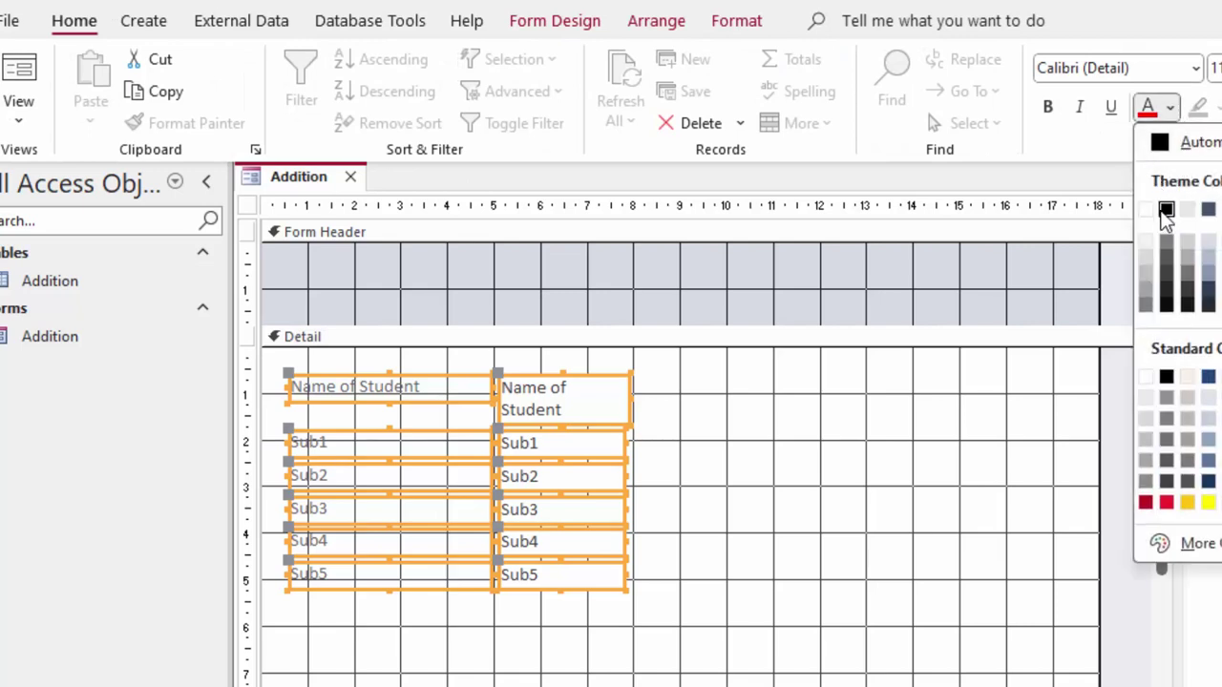
{"action": "left_click", "coordinate": [1166, 208]}
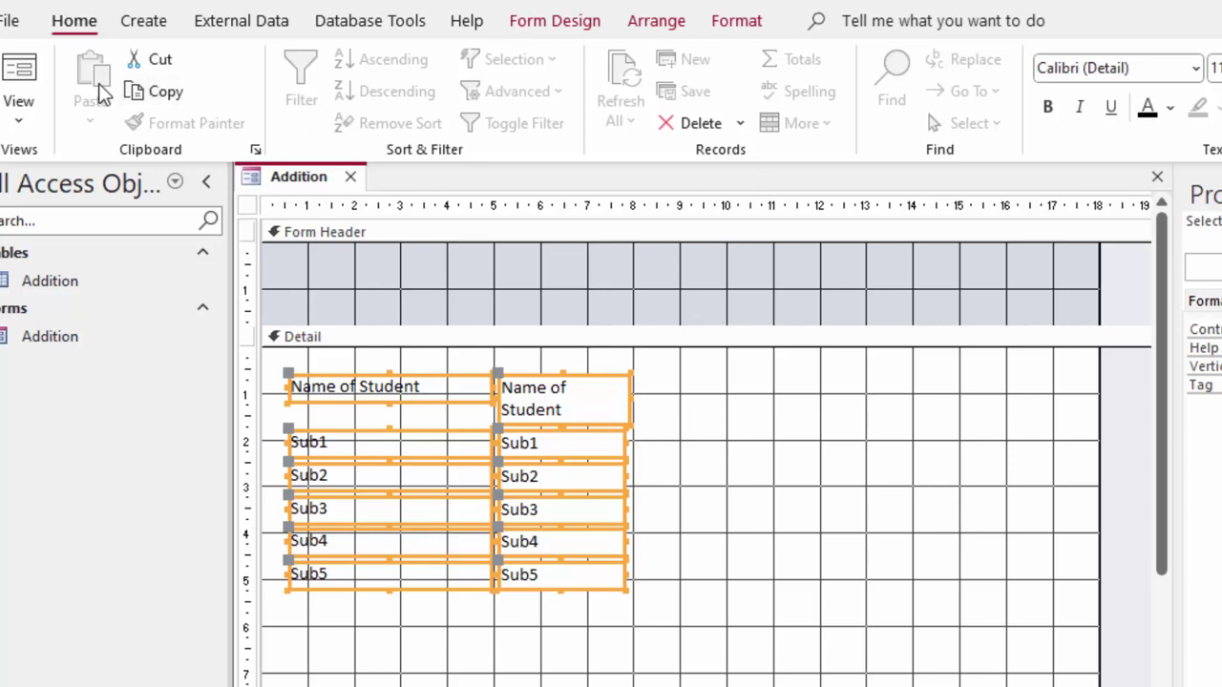
{"action": "left_click", "coordinate": [1047, 107]}
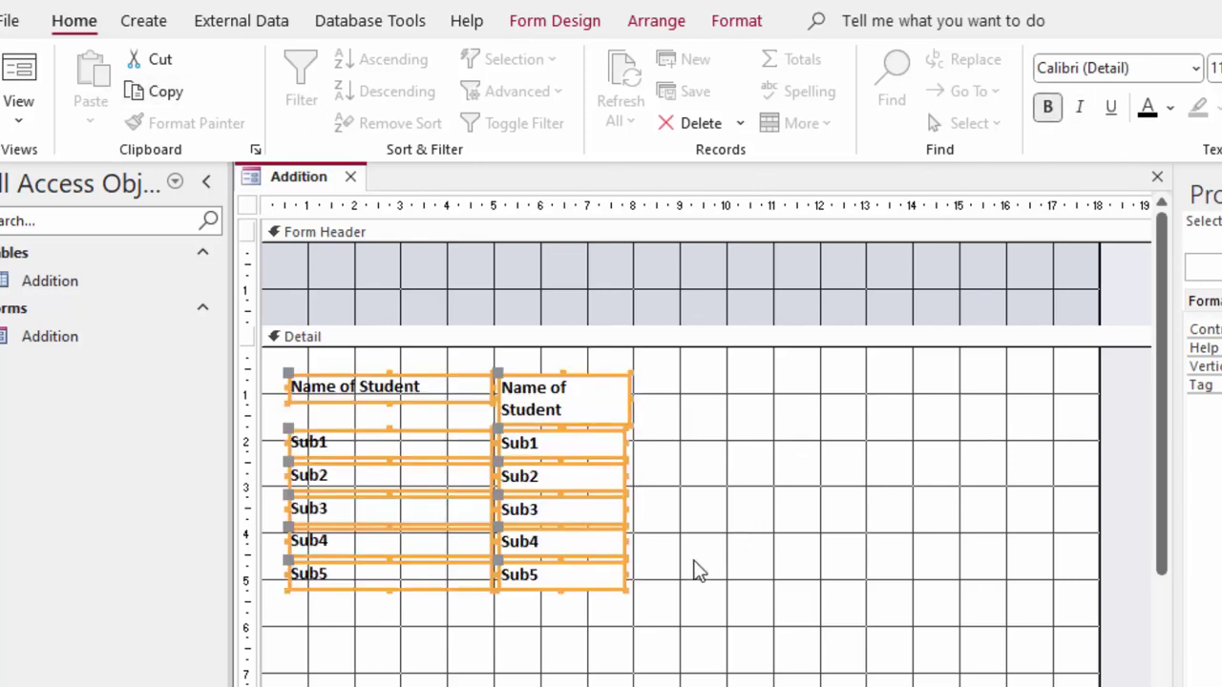
{"action": "left_click", "coordinate": [671, 646]}
{"action": "left_click", "coordinate": [672, 645]}
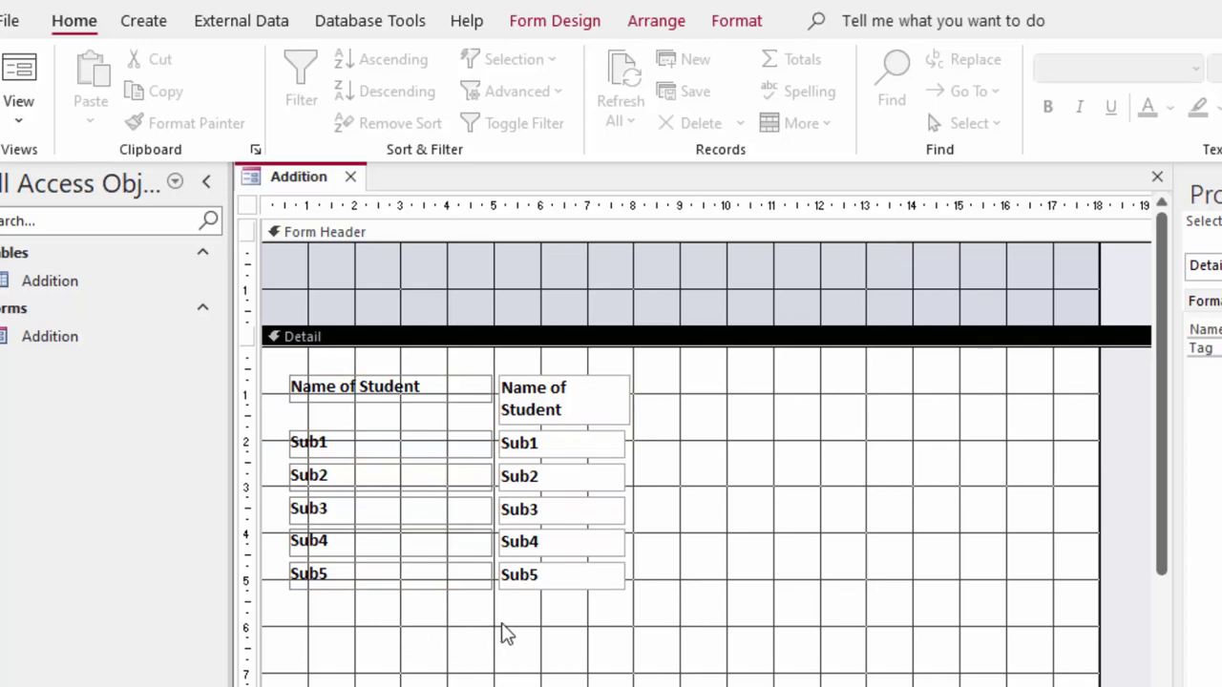
Draw an unbound text box below Sub5 and select its Text13 label
{"action": "left_click", "coordinate": [592, 27]}
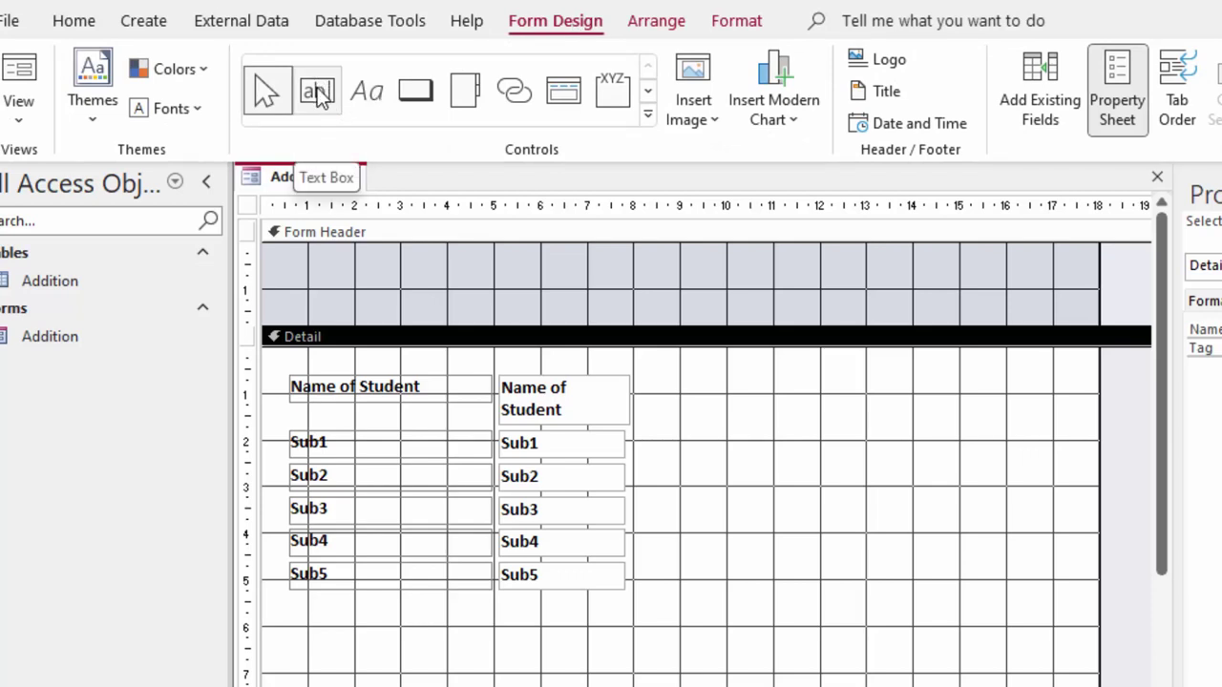
{"action": "left_click", "coordinate": [320, 96]}
{"action": "left_click", "coordinate": [316, 86]}
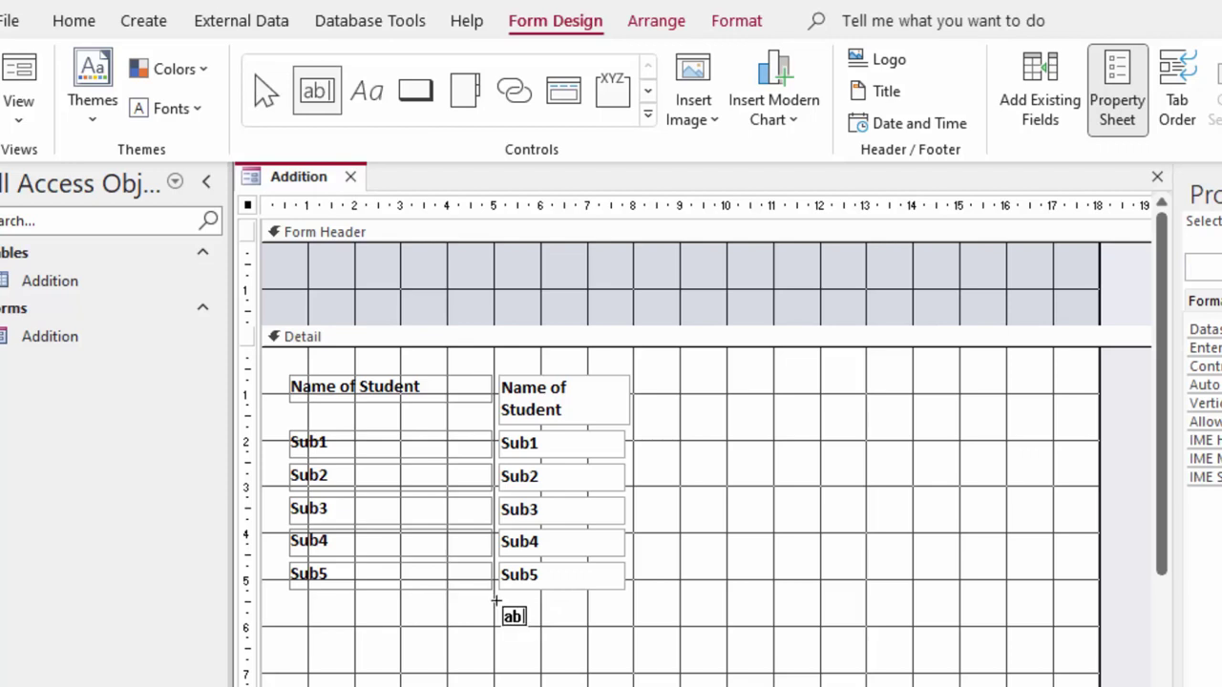
{"action": "left_click_drag", "start_coordinate": [506, 608], "coordinate": [629, 629]}
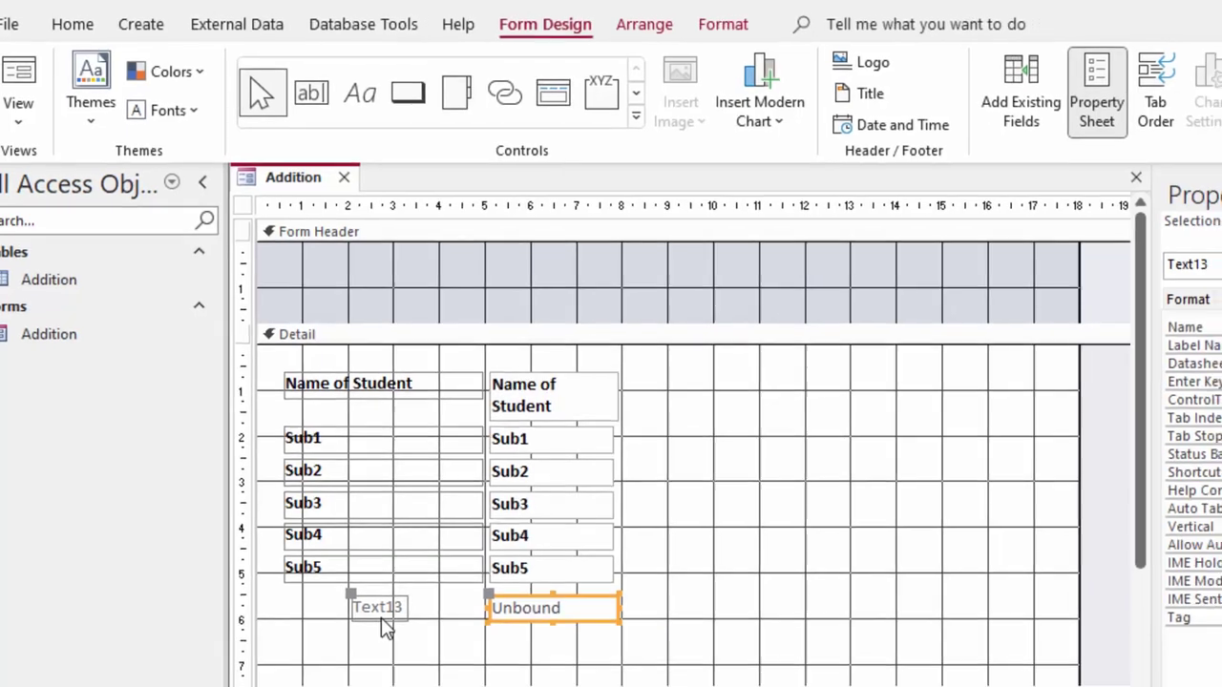
{"action": "left_click", "coordinate": [387, 619]}
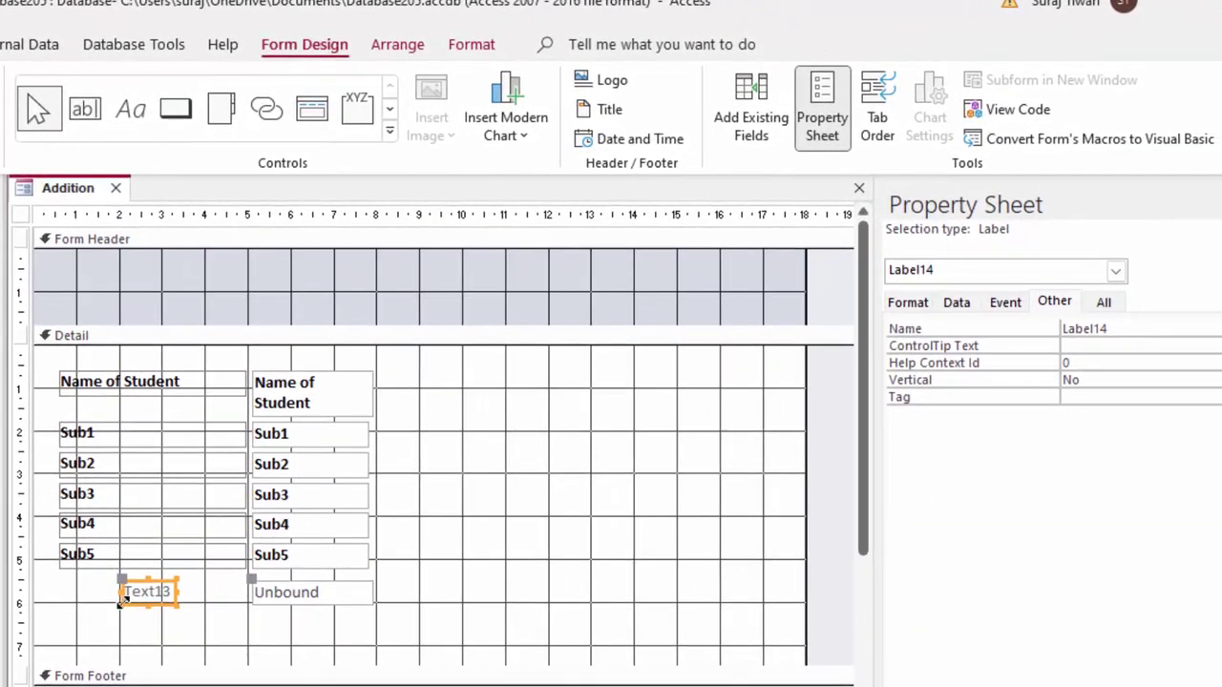
{"action": "left_click_drag", "start_coordinate": [176, 579], "coordinate": [80, 598]}
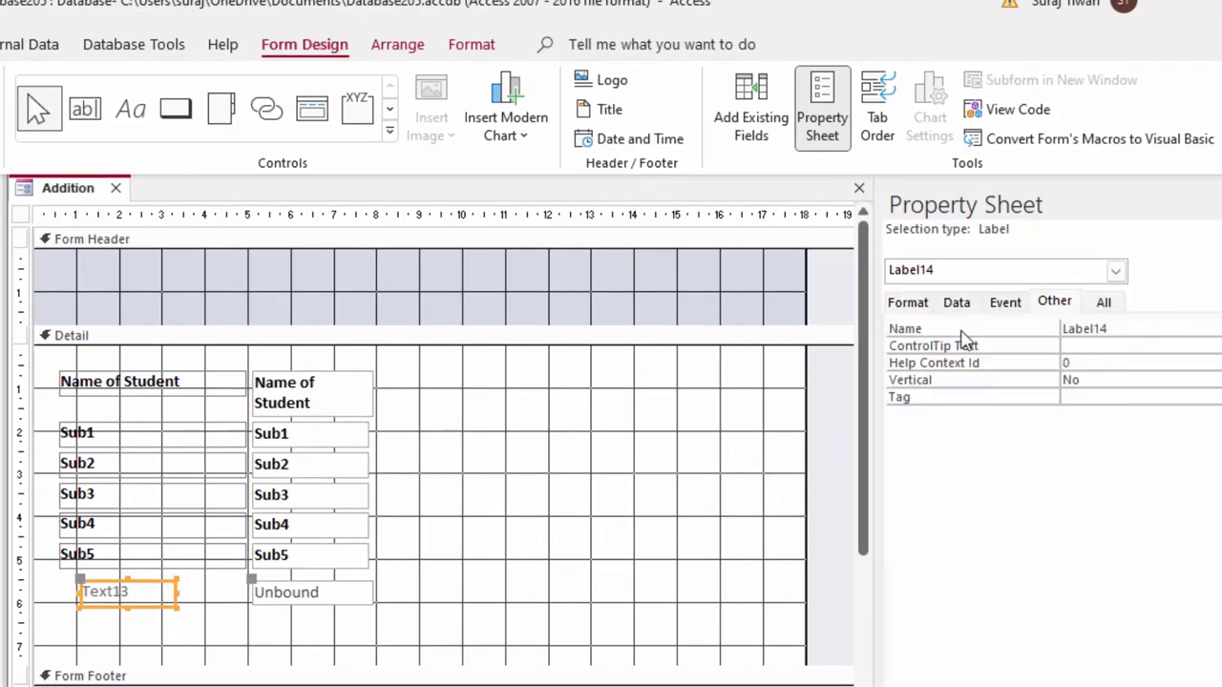
Change the Text13 label's caption to Total in the Property Sheet
{"action": "left_click", "coordinate": [1068, 304]}
{"action": "left_click", "coordinate": [1103, 302]}
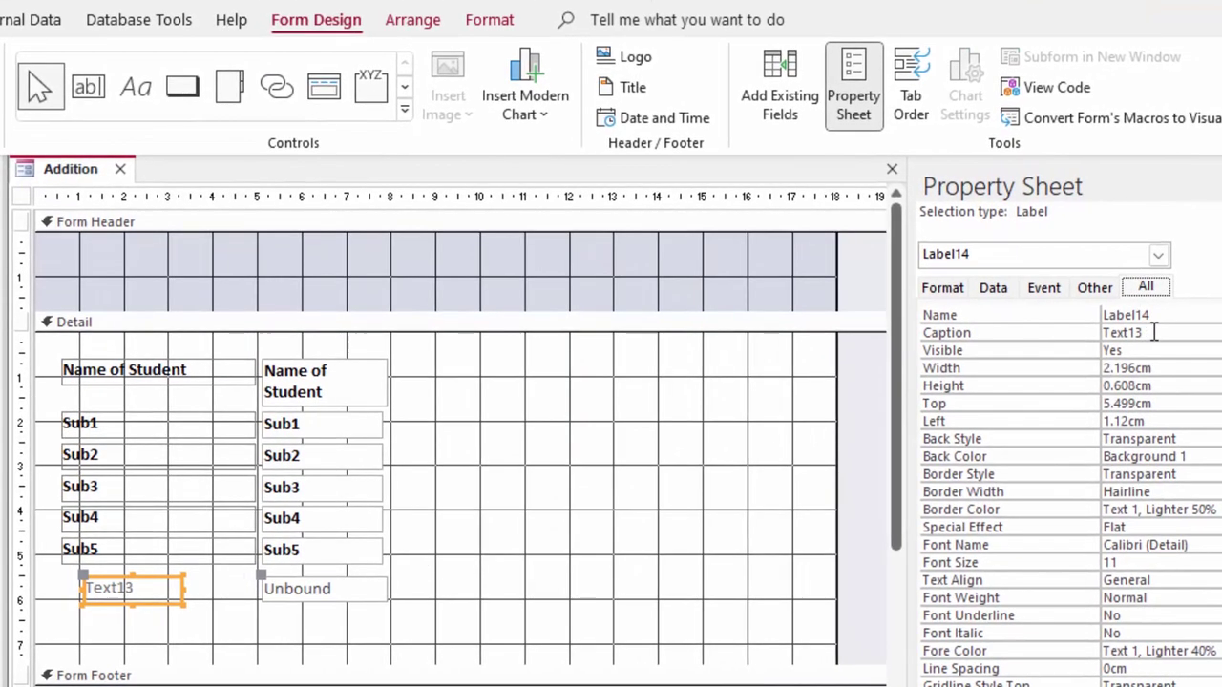
{"action": "left_click", "coordinate": [1059, 332]}
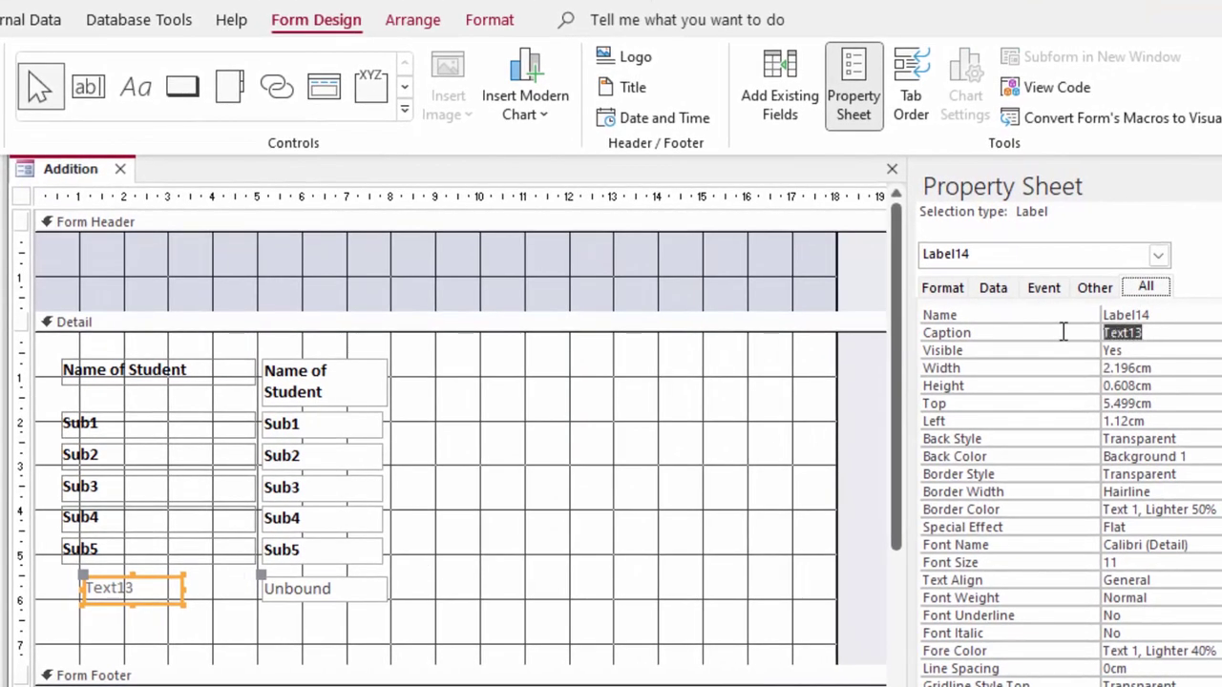
{"action": "key", "text": "BackSpace"}
{"action": "type", "text": "Total"}
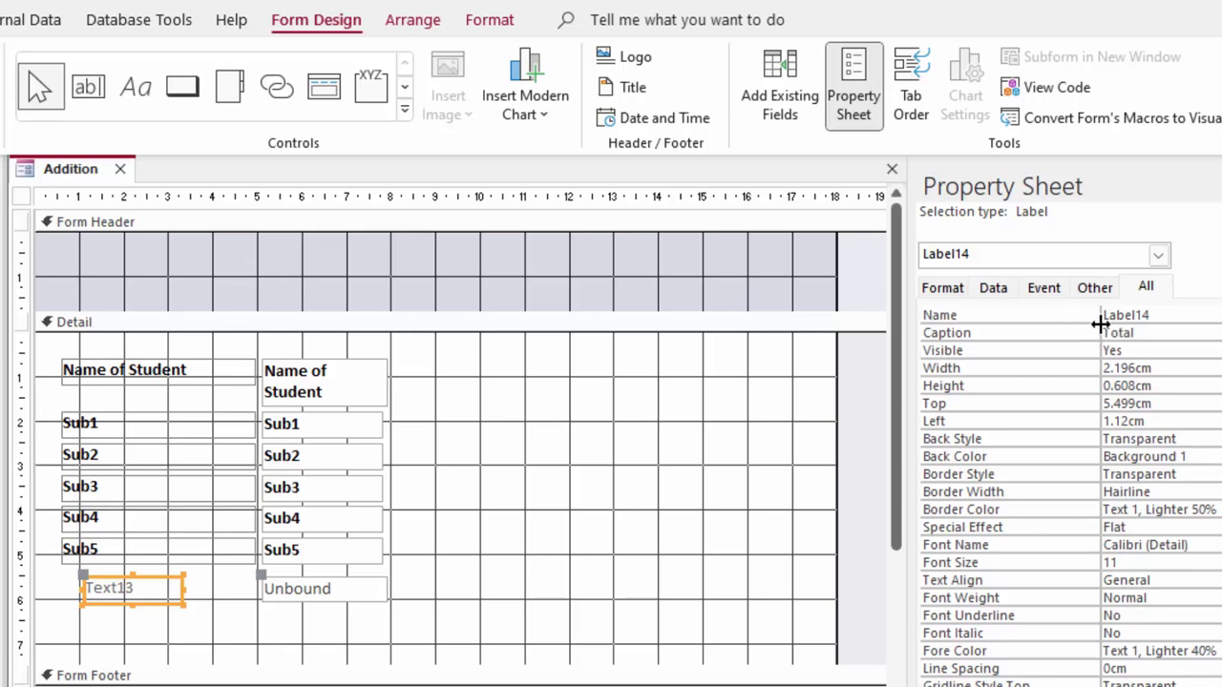
{"action": "left_click", "coordinate": [349, 594]}
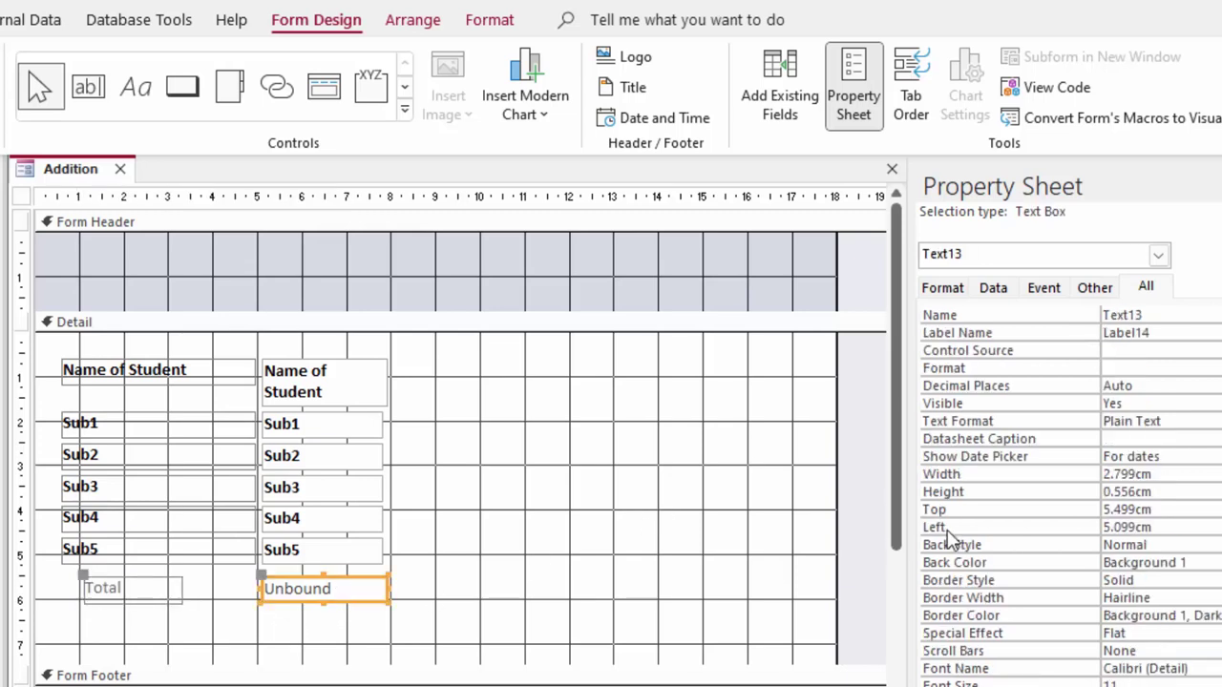
Name the unbound text box Total and start building its Control Source expression
{"action": "double_click", "coordinate": [1099, 314]}
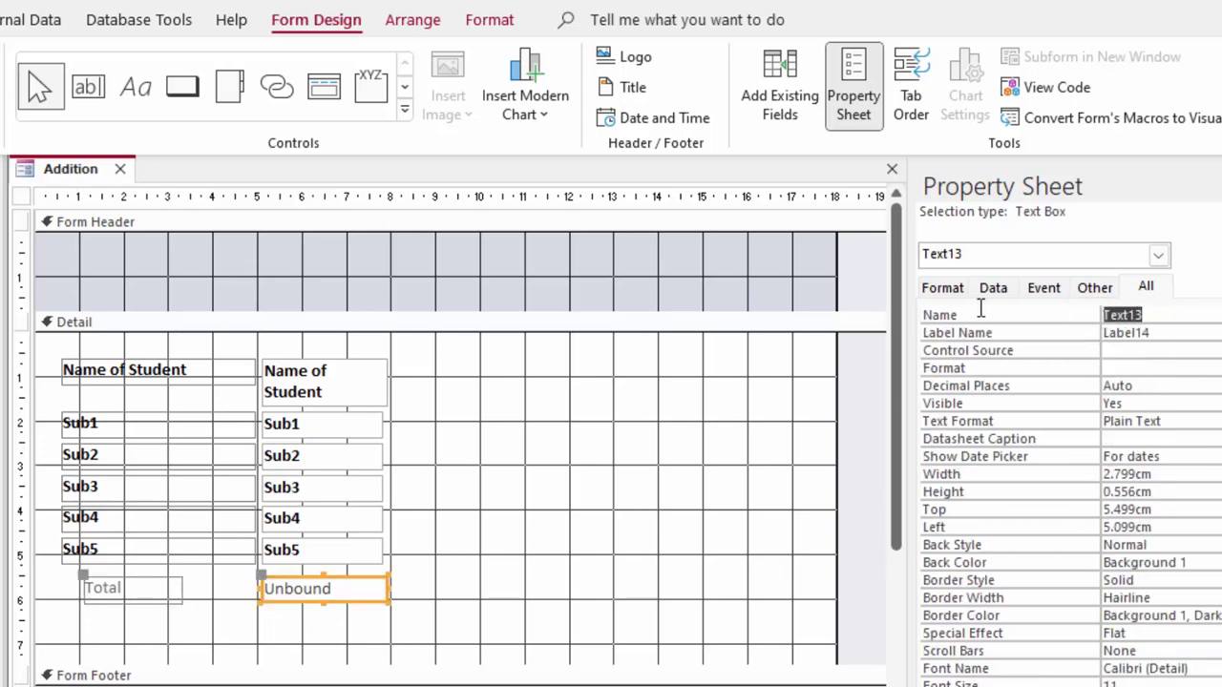
{"action": "key", "text": "BackSpace"}
{"action": "type", "text": "Total"}
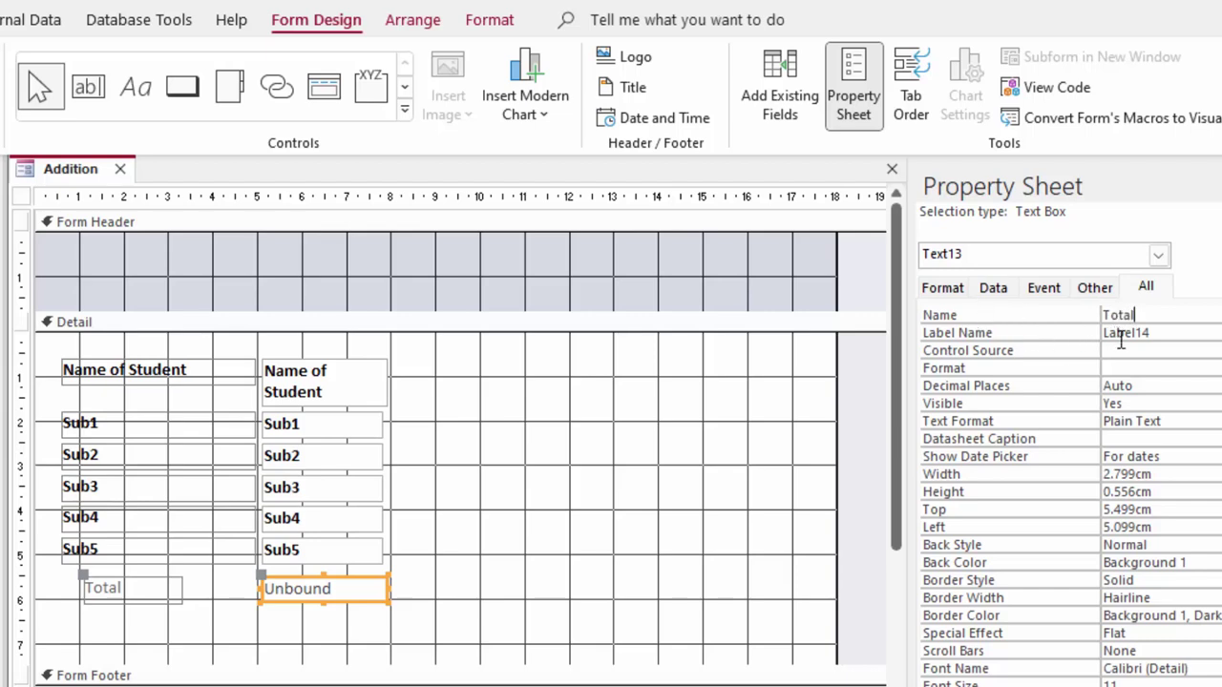
{"action": "left_click", "coordinate": [1130, 349]}
{"action": "key", "text": "ctrl+F2"}
Enter =[Sub1]+[Sub2]+[Sub3]+[Sub4]+[Sub5] in the Expression Builder as the Total box's control source
{"action": "mouse_move", "coordinate": [525, 88]}
{"action": "left_mouse_down"}
{"action": "mouse_move", "coordinate": [837, 139]}
{"action": "mouse_move", "coordinate": [501, 85]}
{"action": "left_mouse_up"}
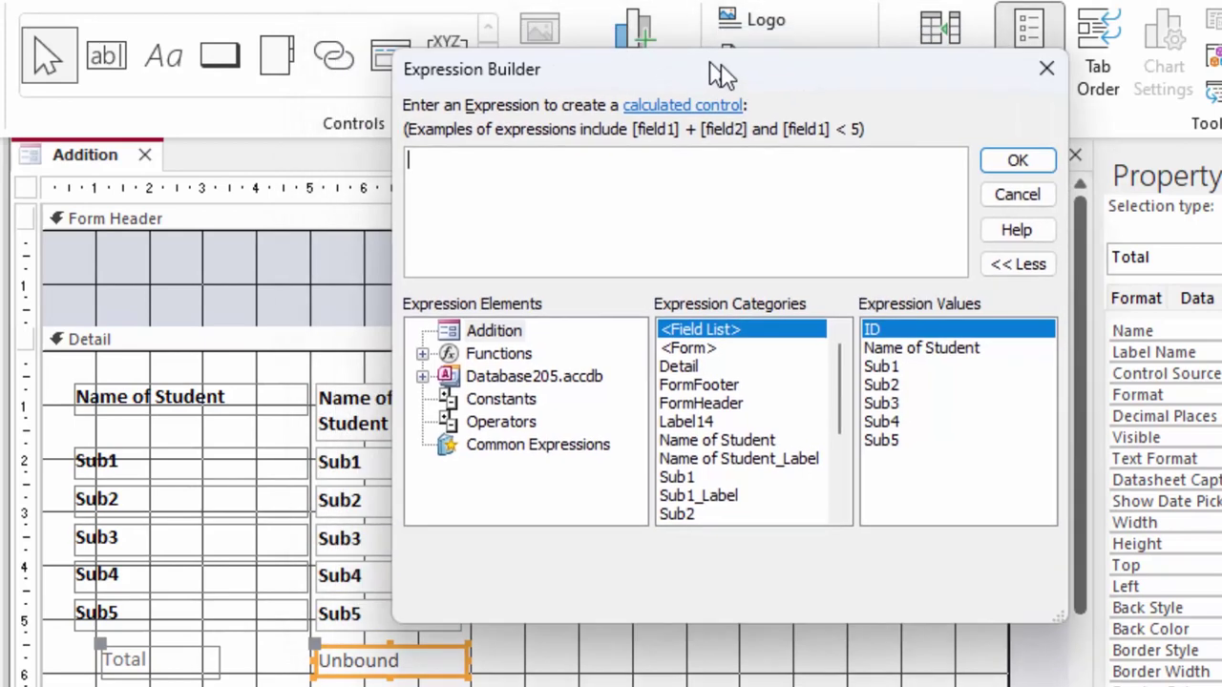
{"action": "left_click_drag", "start_coordinate": [653, 65], "coordinate": [977, 120]}
{"action": "type", "text": "["}
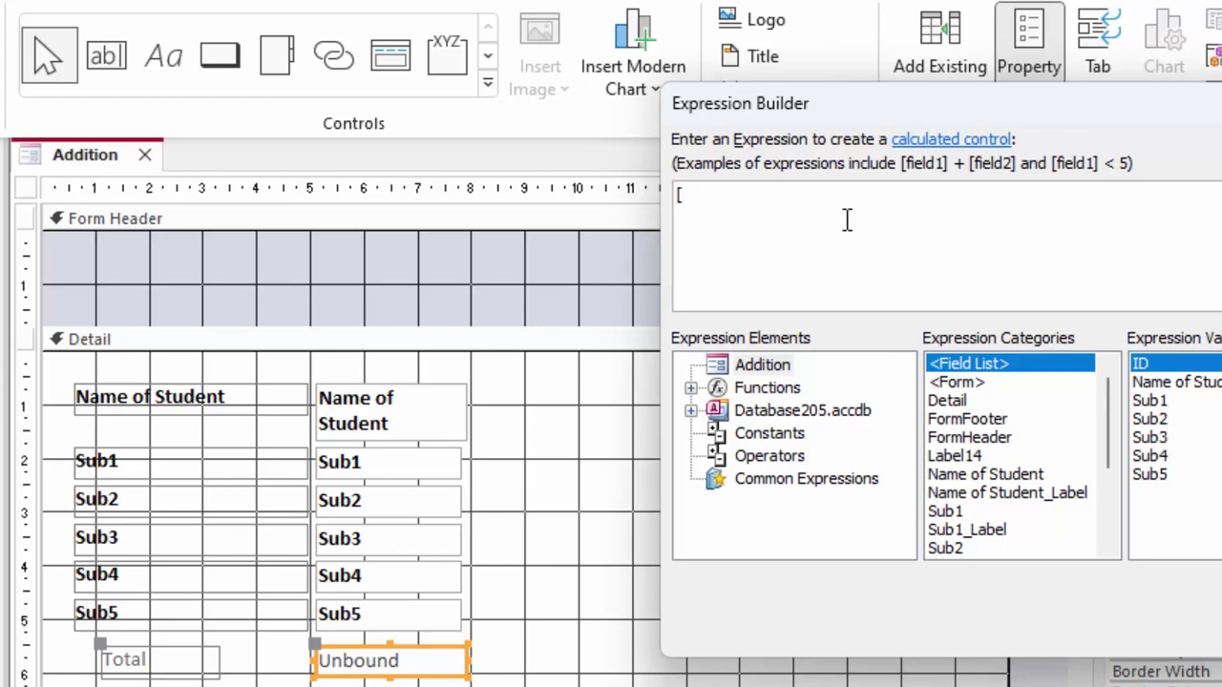
{"action": "type", "text": "Sub1]["}
{"action": "type", "text": "[S"}
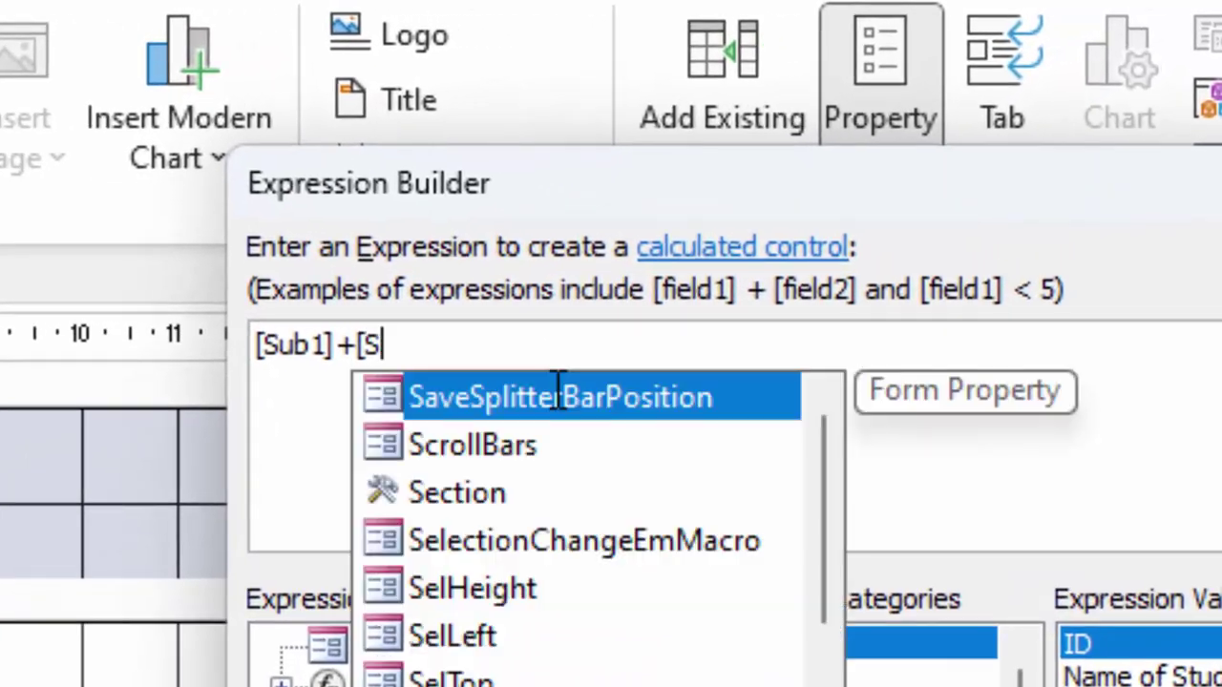
{"action": "type", "text": "ub2]+"}
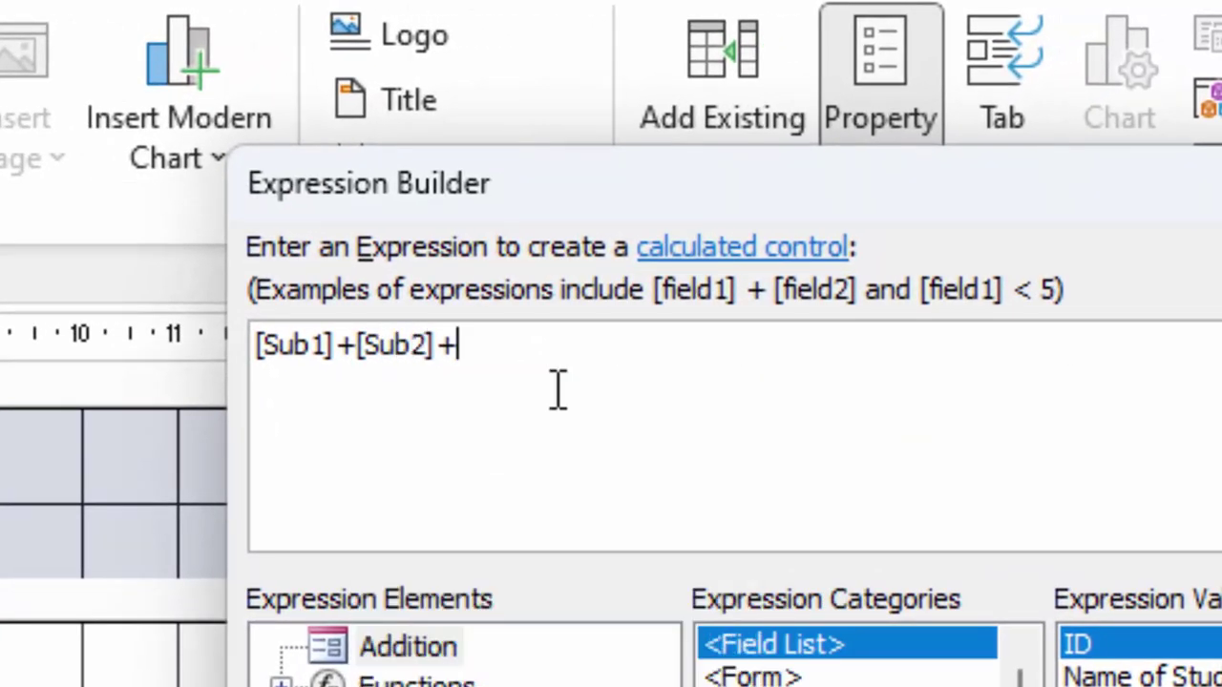
{"action": "type", "text": "[Sub3"}
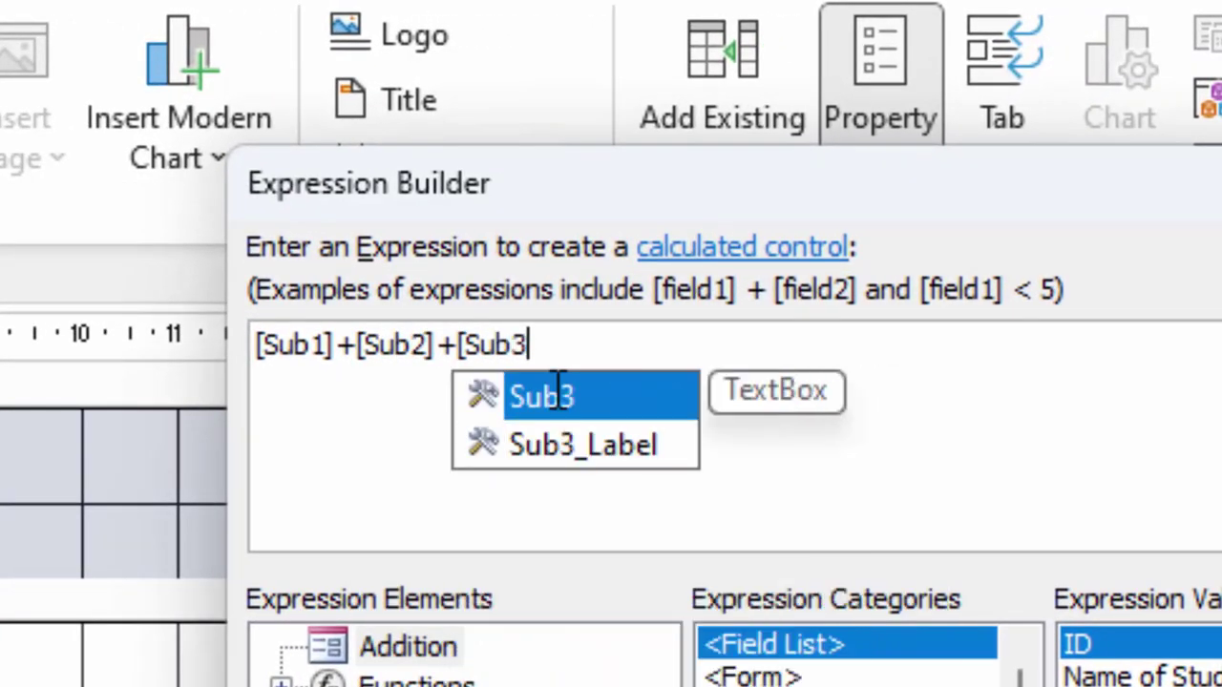
{"action": "type", "text": "]"}
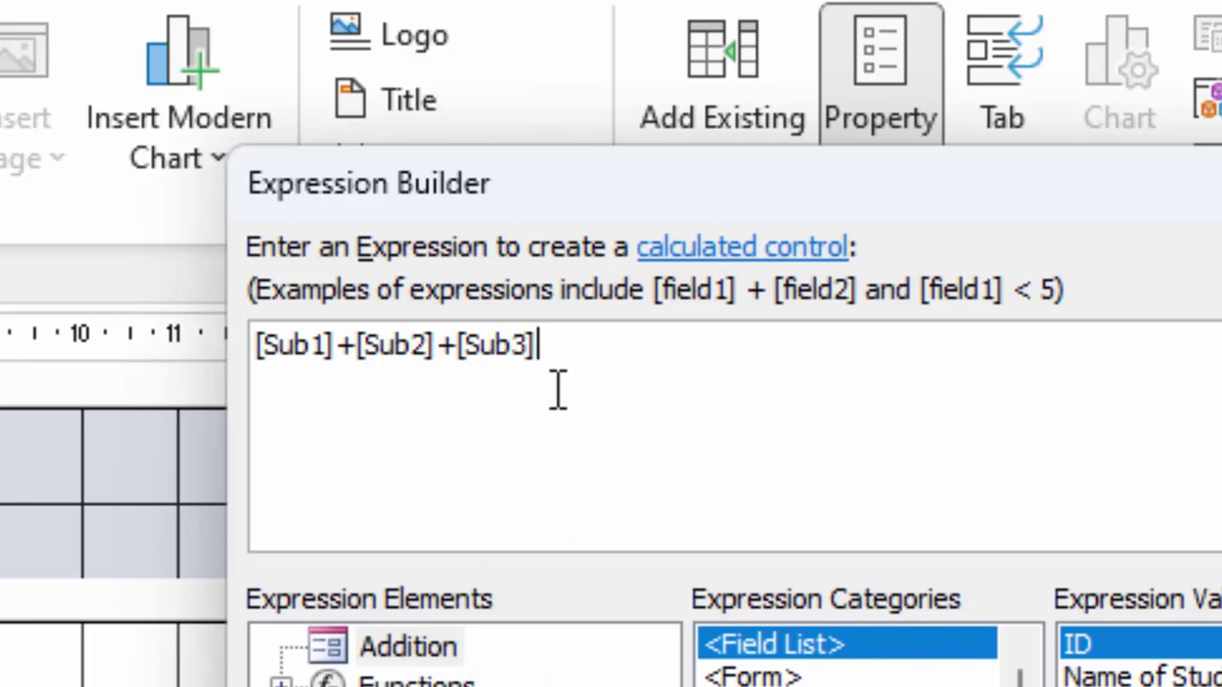
{"action": "type", "text": "+[Su"}
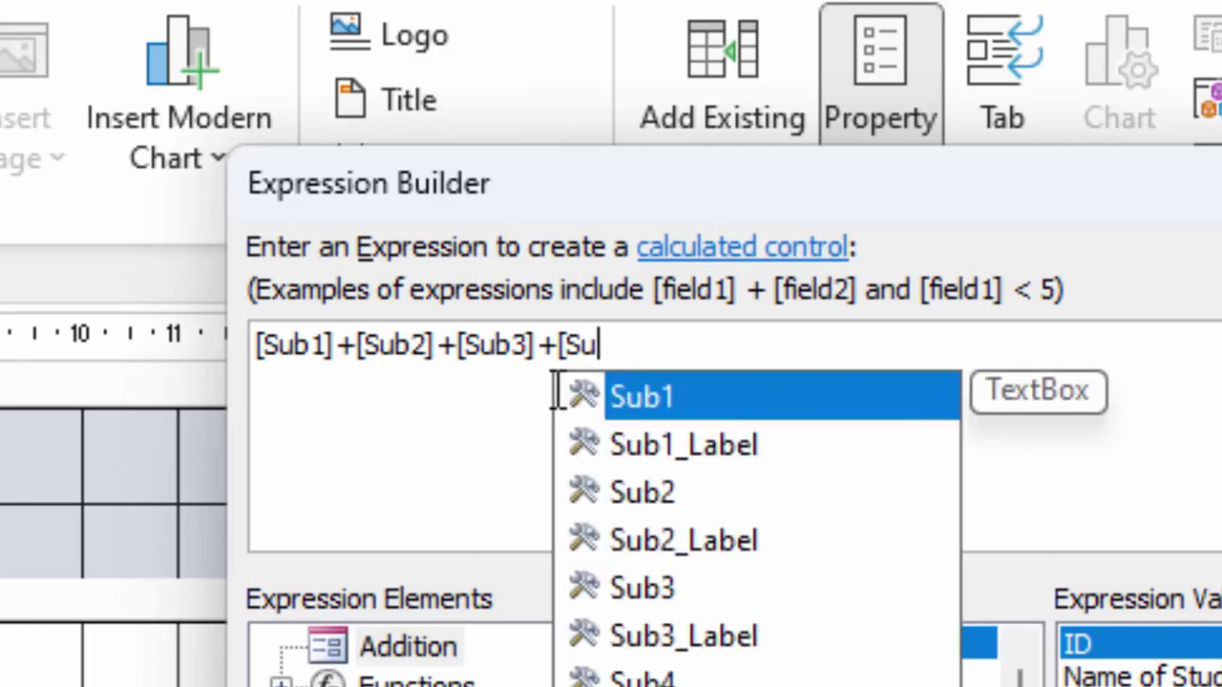
{"action": "type", "text": "b4]+"}
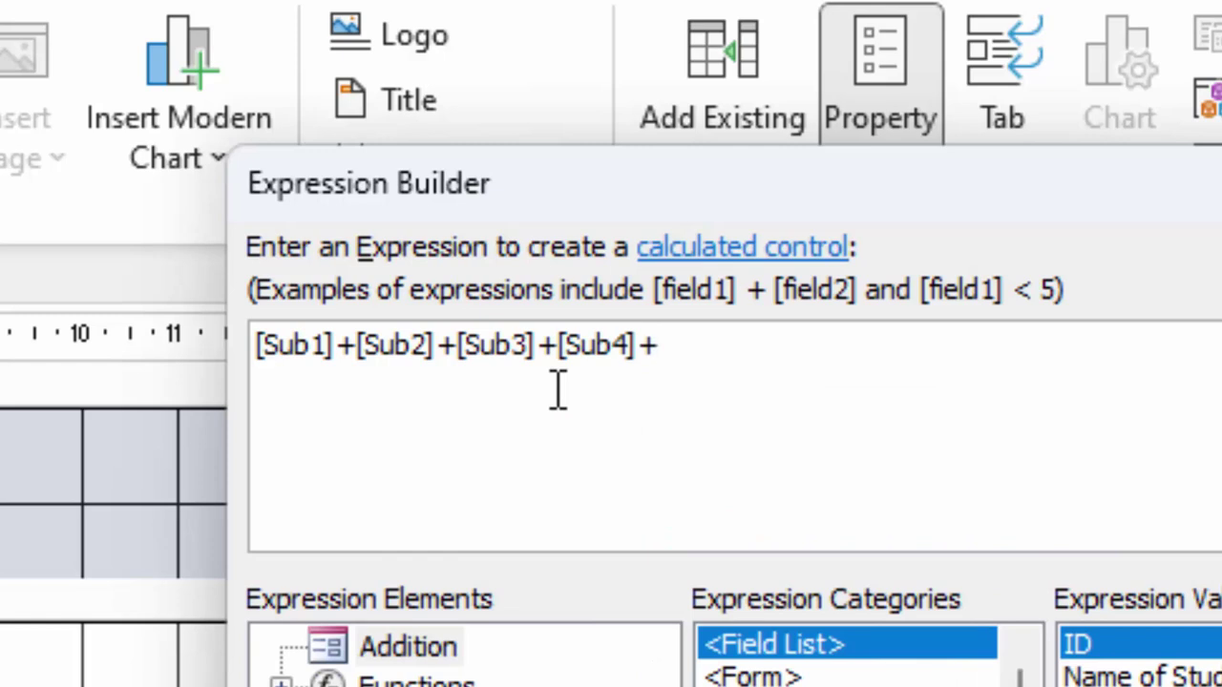
{"action": "type", "text": "["}
{"action": "type", "text": "Sub"}
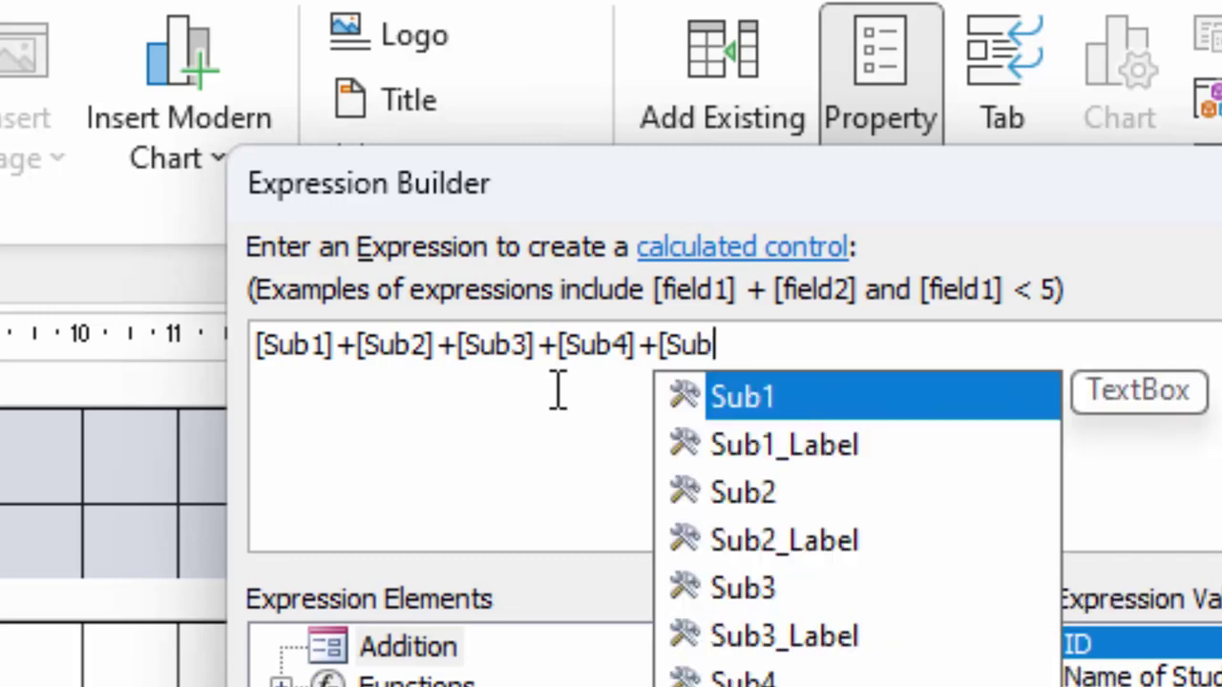
{"action": "type", "text": "5]"}
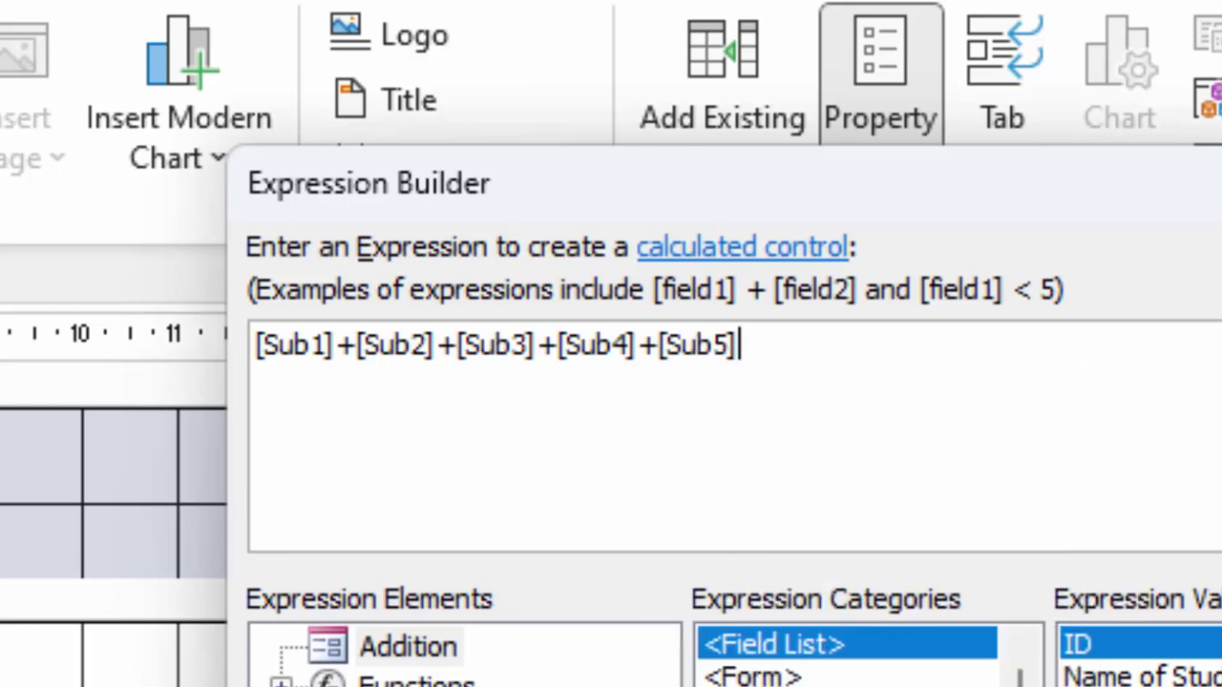
{"action": "key", "text": "Return"}
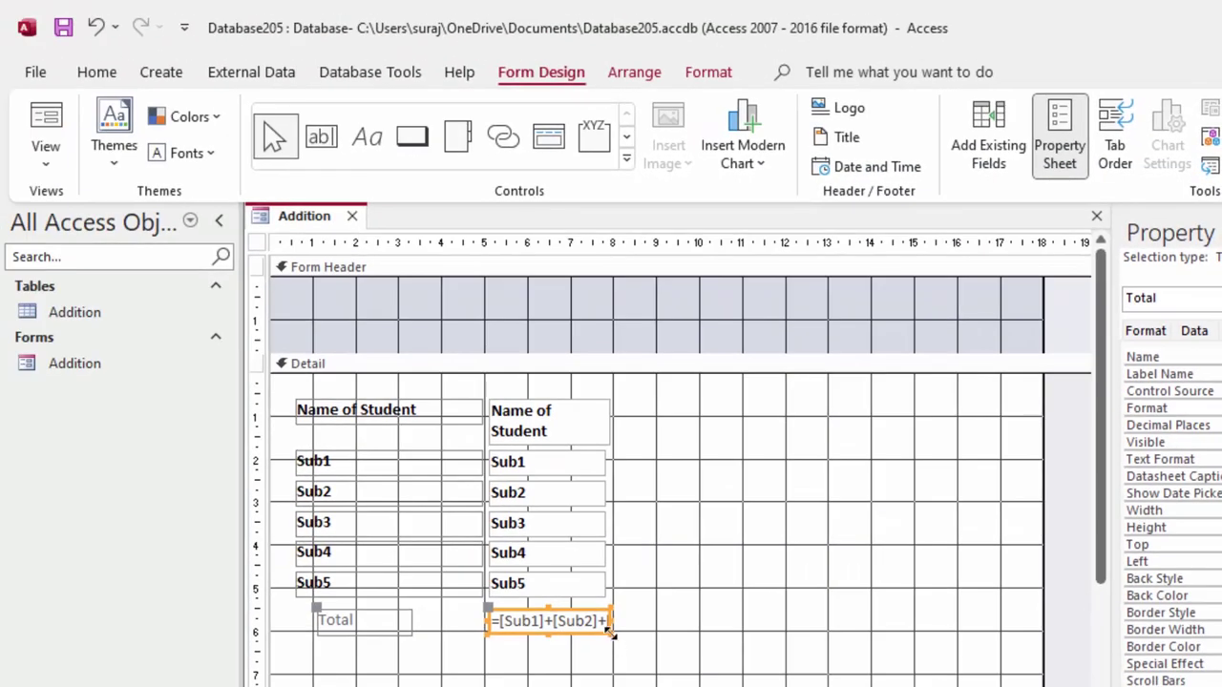
Widen the Total box, check it shows 395 in Form View, then return to Design View
{"action": "left_click_drag", "start_coordinate": [611, 632], "coordinate": [805, 636]}
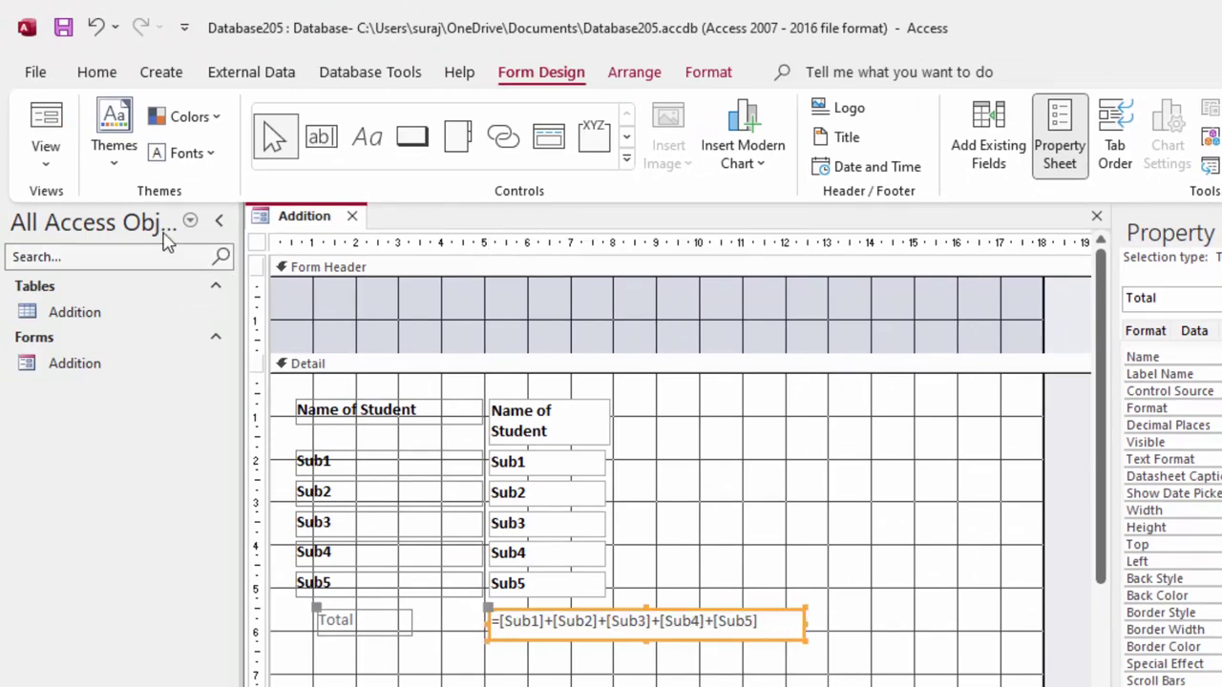
{"action": "left_click", "coordinate": [46, 119]}
{"action": "left_click", "coordinate": [567, 559]}
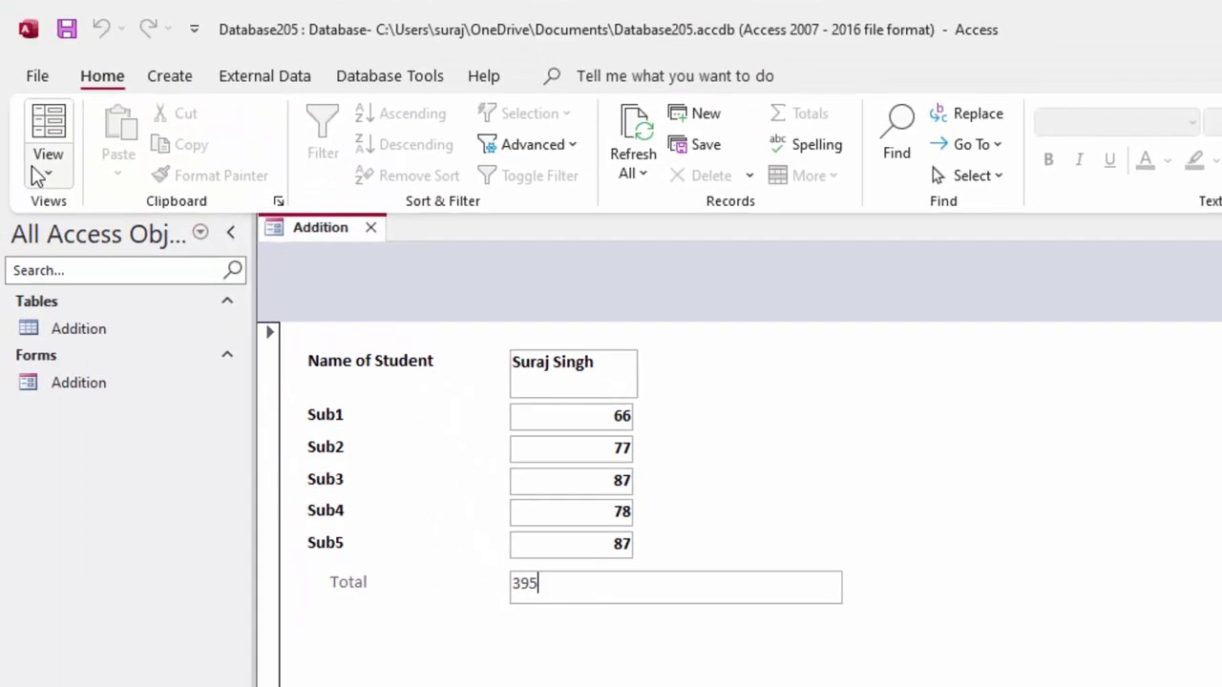
{"action": "left_click", "coordinate": [47, 170]}
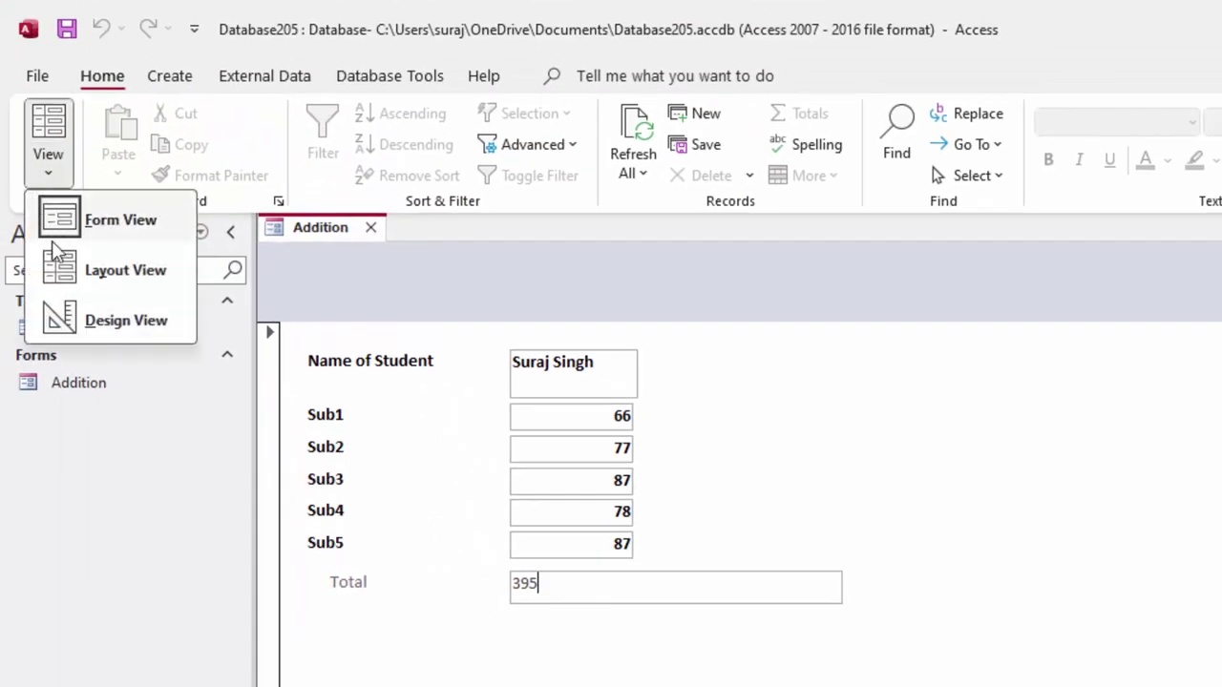
{"action": "left_click", "coordinate": [82, 319]}
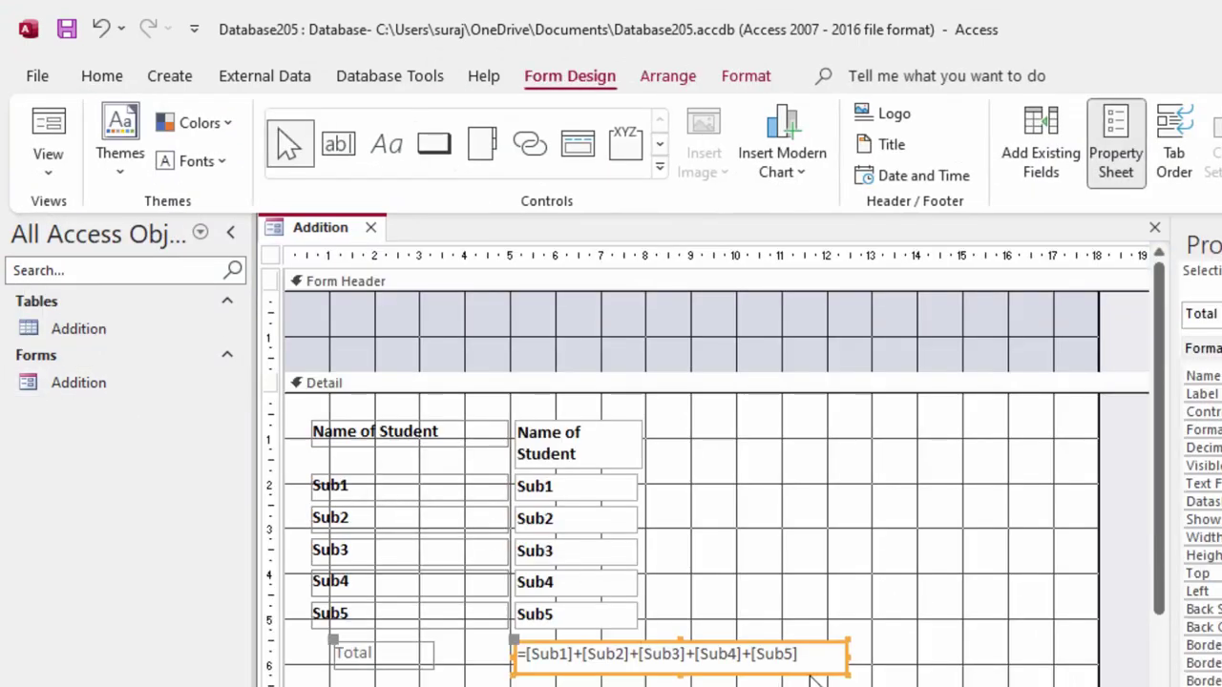
Resize the Total box and its label, then select both Total controls together
{"action": "left_click_drag", "start_coordinate": [845, 672], "coordinate": [649, 665]}
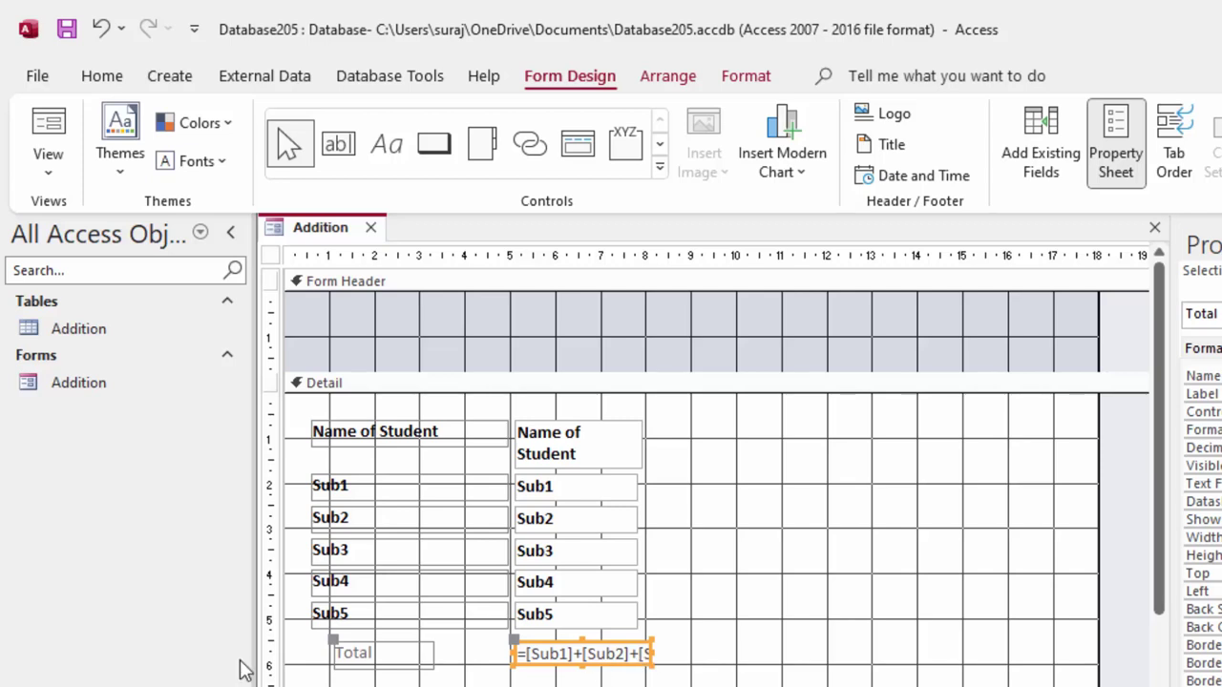
{"action": "left_click", "coordinate": [339, 663]}
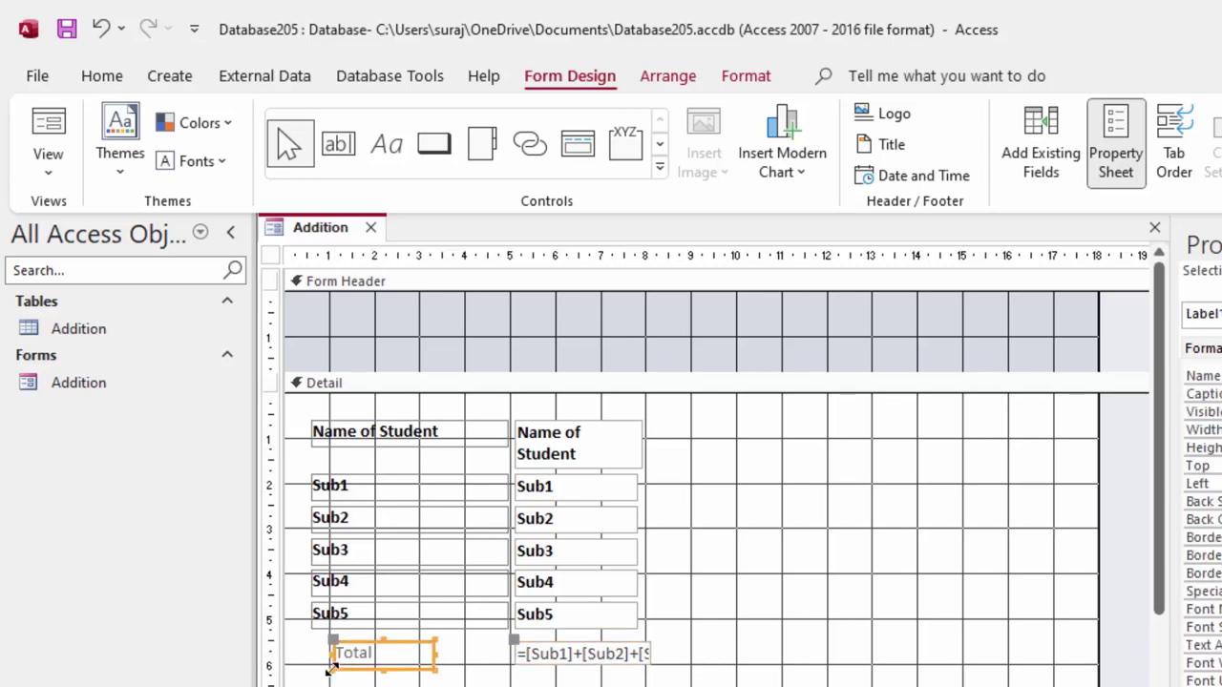
{"action": "left_click_drag", "start_coordinate": [329, 670], "coordinate": [313, 670]}
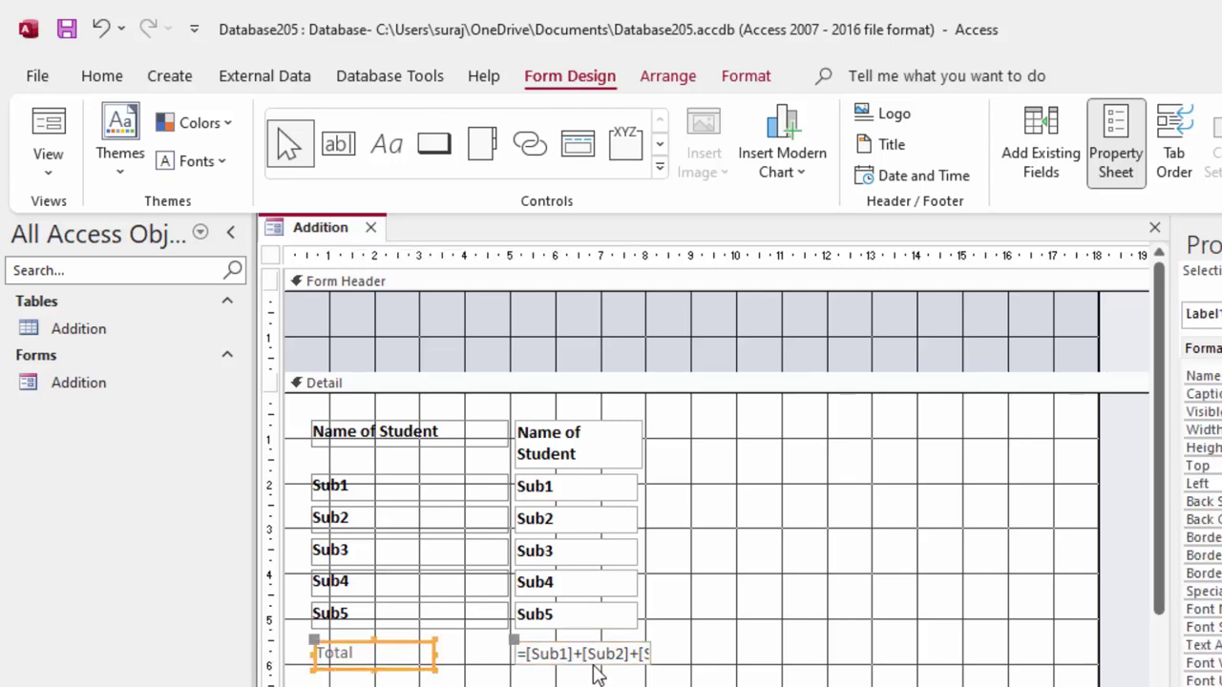
{"action": "left_click", "coordinate": [593, 662]}
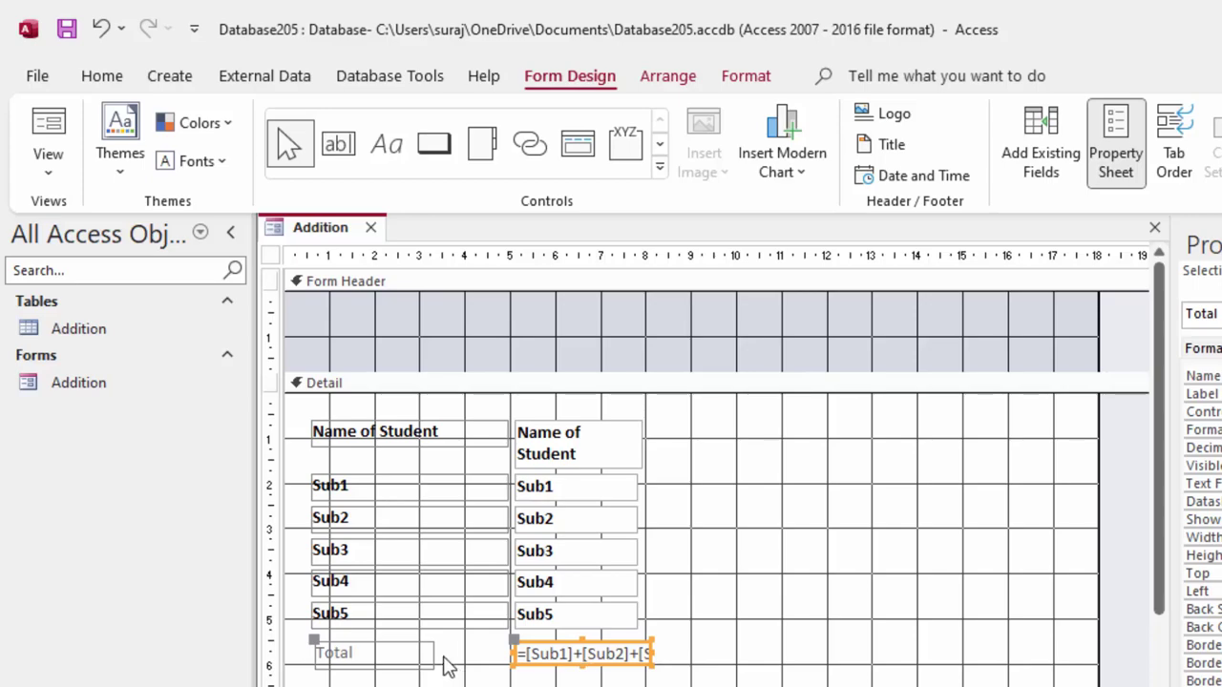
{"action": "left_click", "coordinate": [387, 659], "text": "shift"}
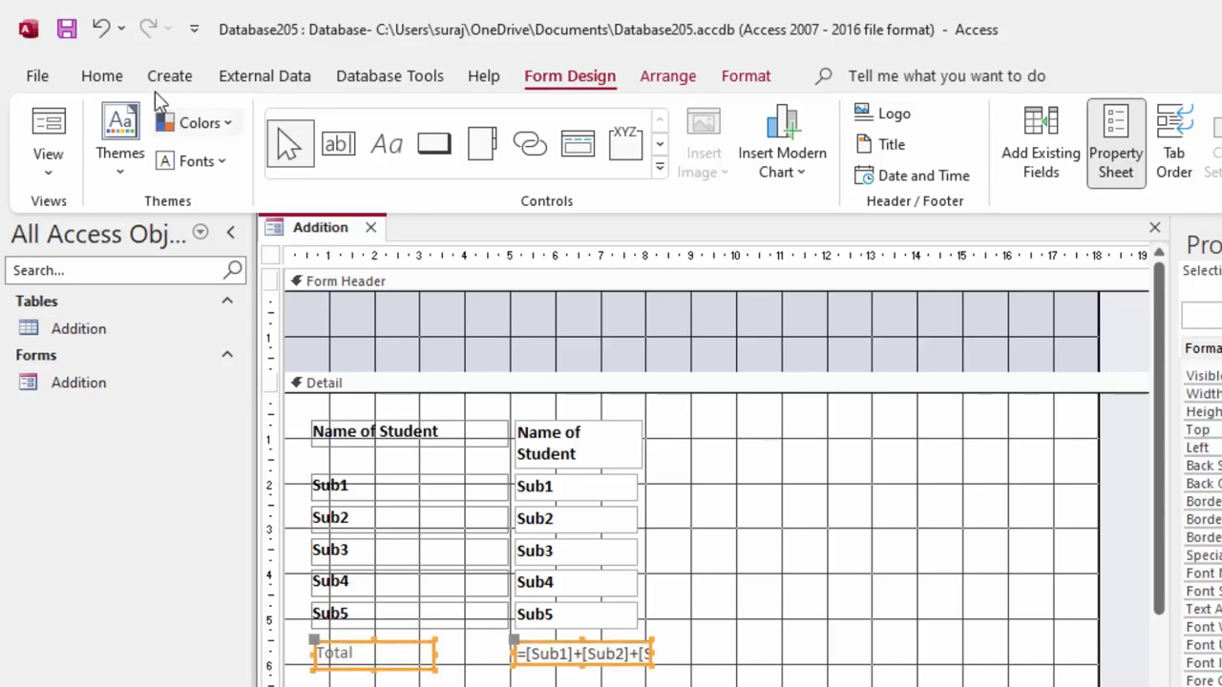
Give both Total controls a yellow fill with bold black text, then preview the form
{"action": "left_click", "coordinate": [101, 76]}
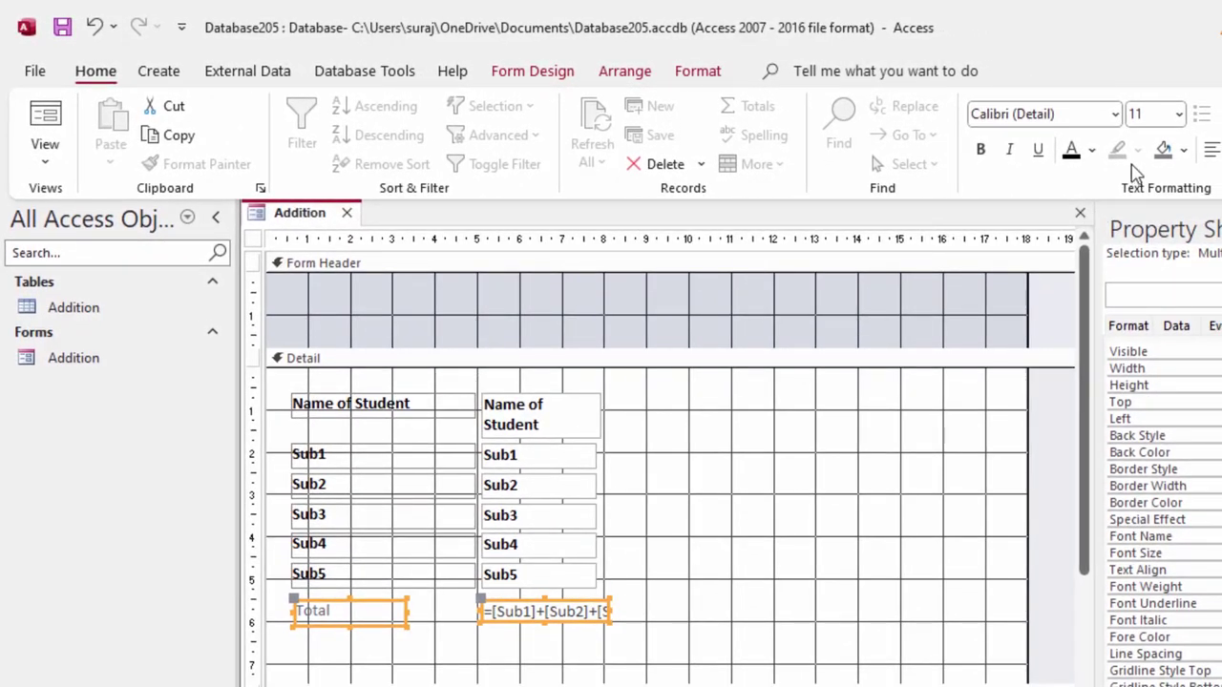
{"action": "left_click", "coordinate": [1184, 151]}
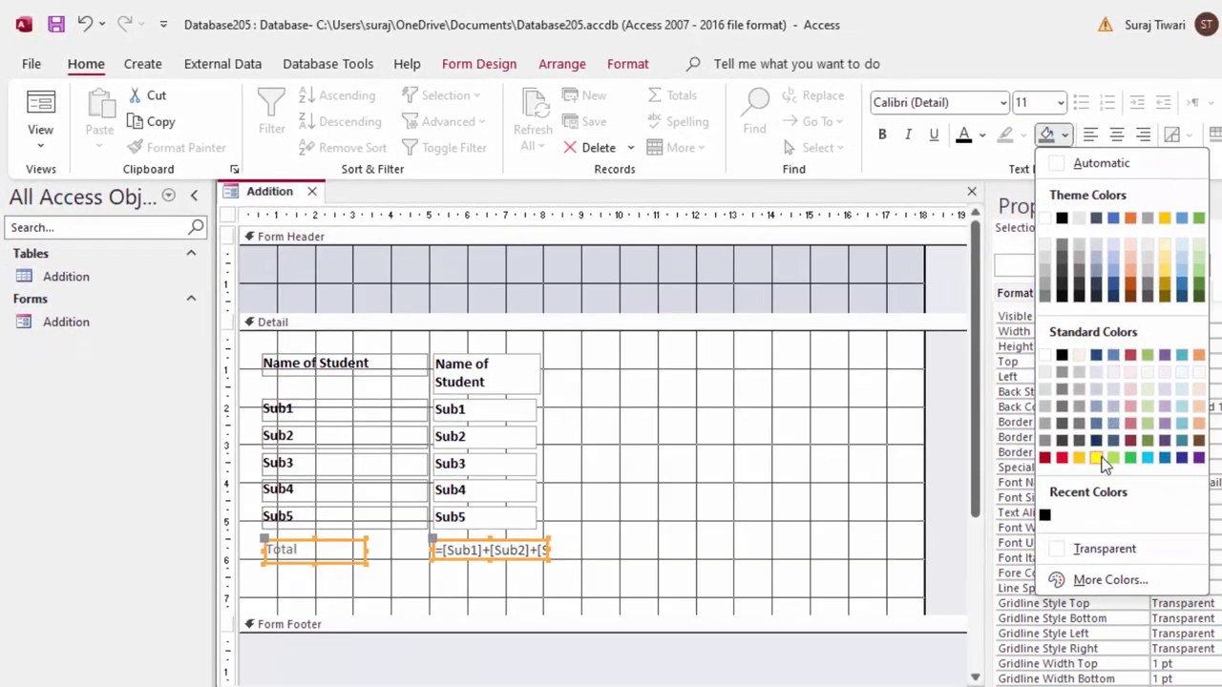
{"action": "left_click", "coordinate": [1096, 458]}
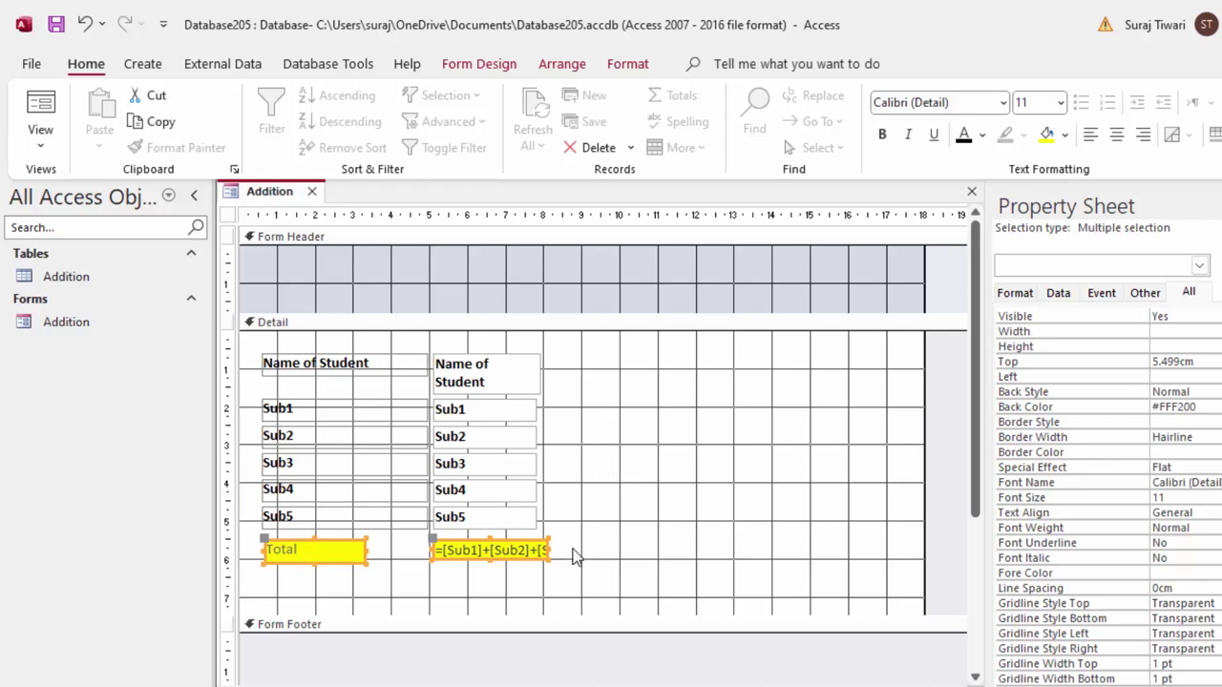
{"action": "left_click", "coordinate": [963, 135]}
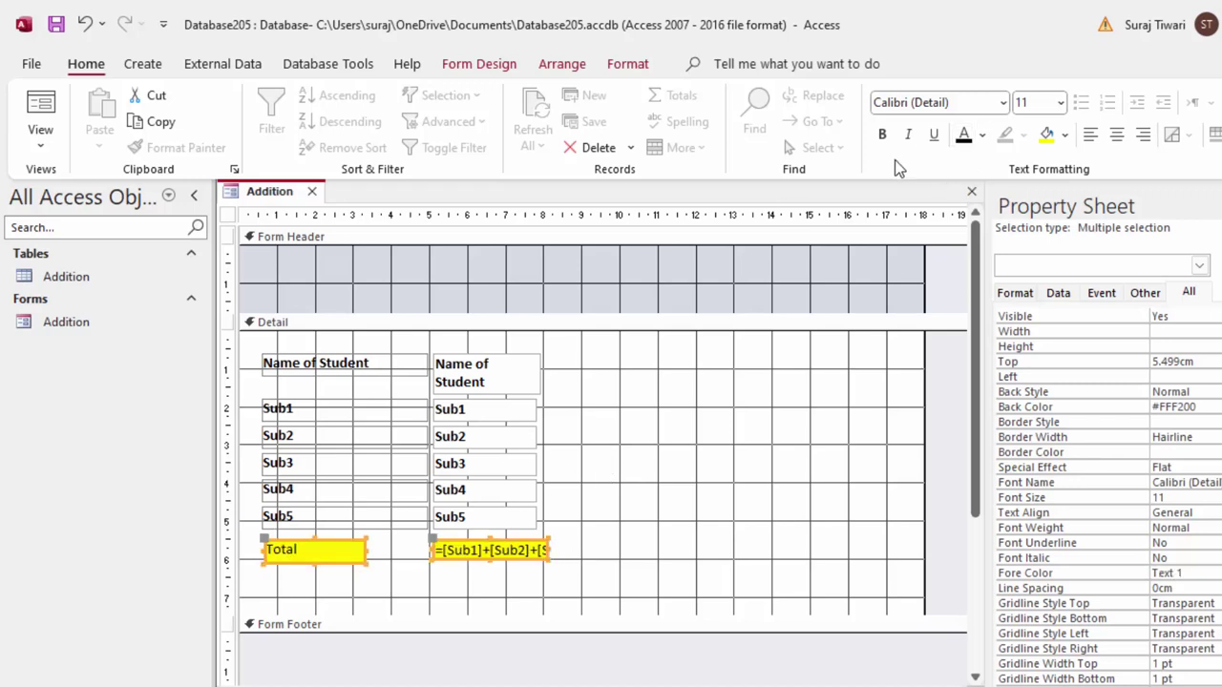
{"action": "left_click", "coordinate": [882, 134]}
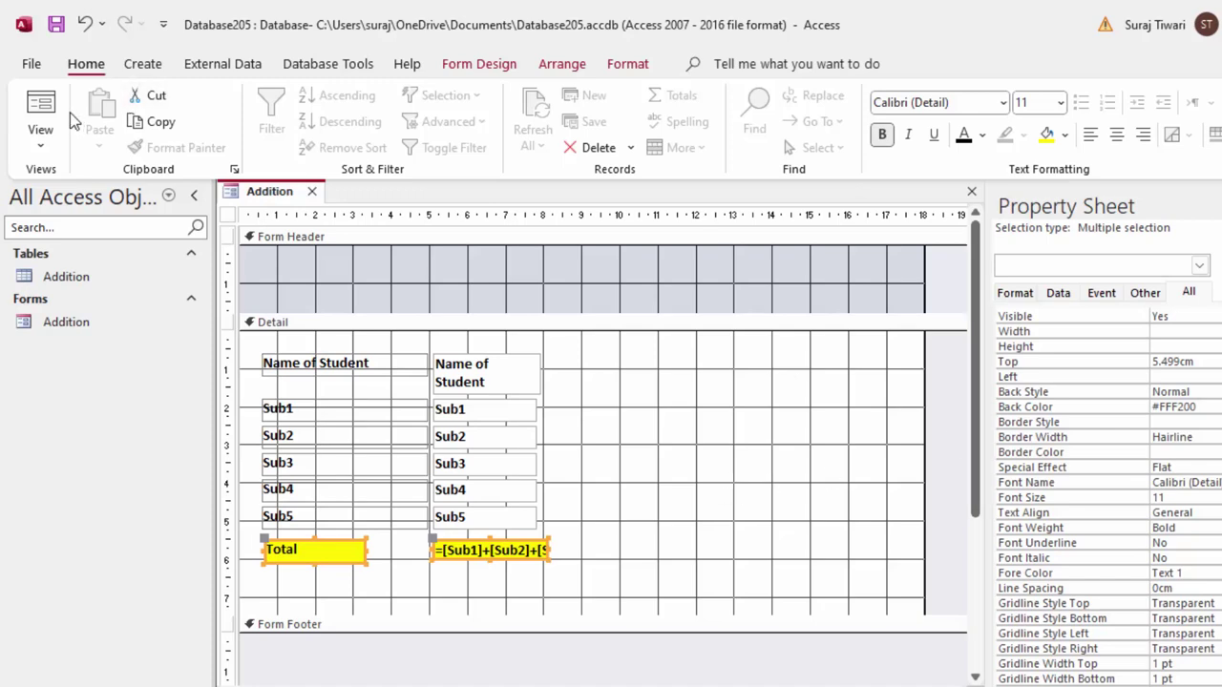
{"action": "left_click", "coordinate": [42, 113]}
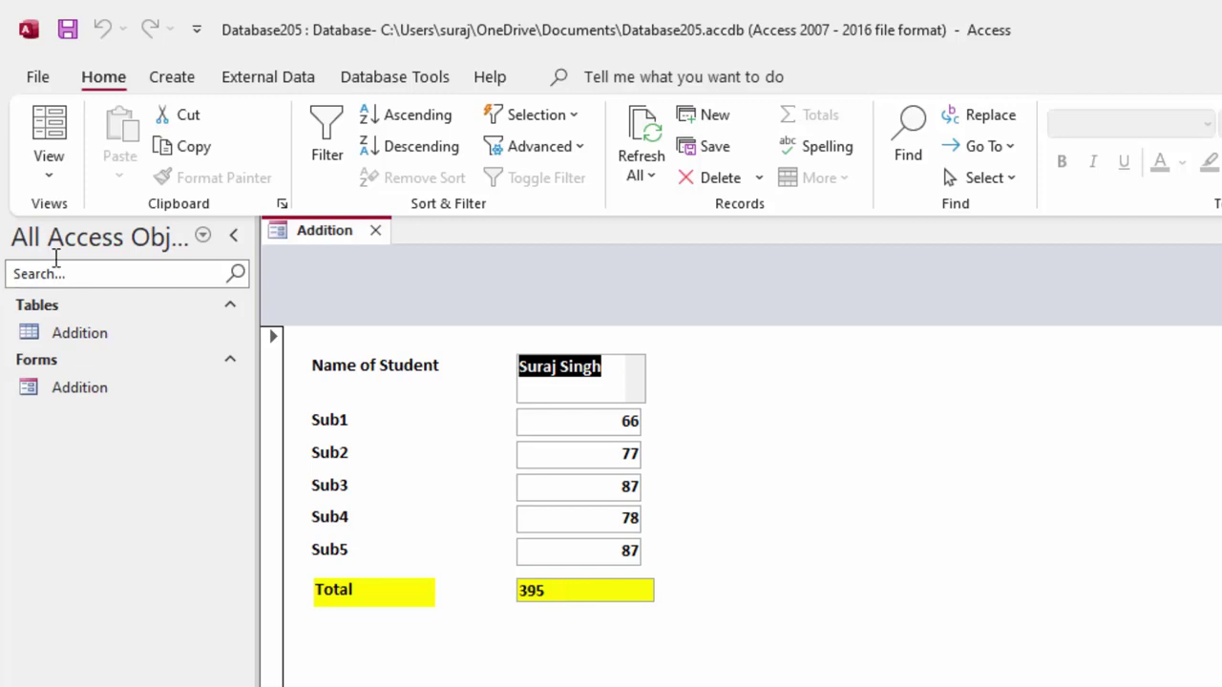
Back in Design View, draw a new combo box in the form header
{"action": "left_click", "coordinate": [48, 167]}
{"action": "left_click", "coordinate": [125, 321]}
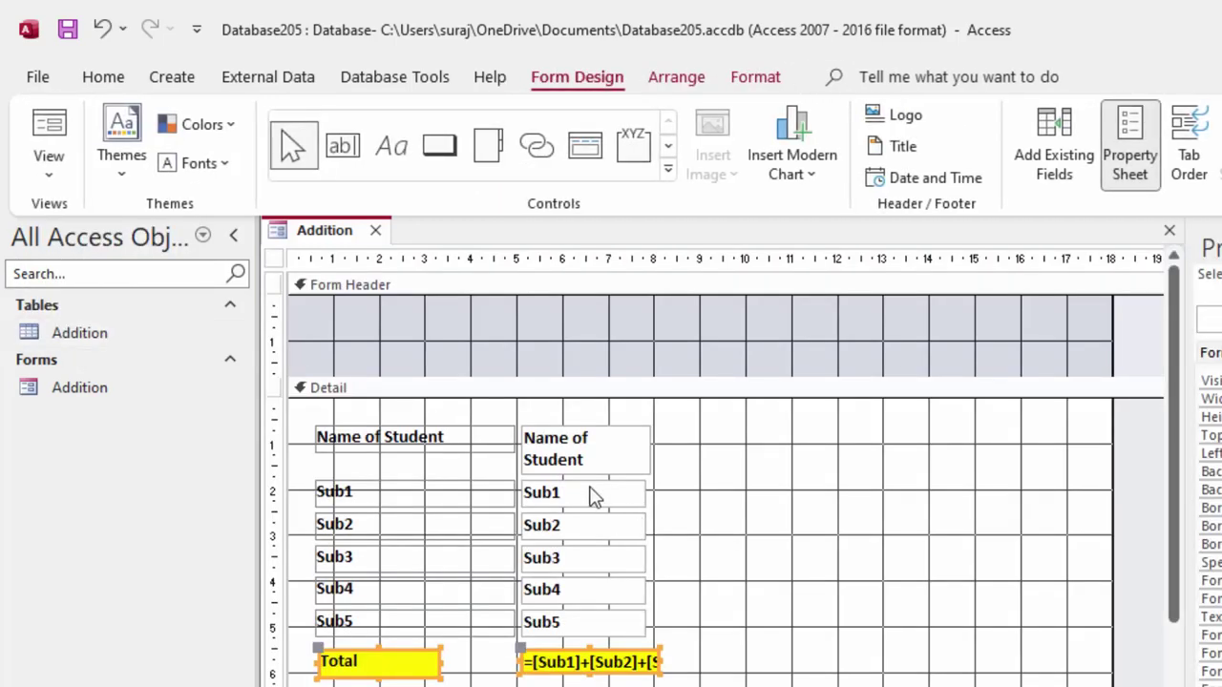
{"action": "left_click", "coordinate": [589, 346]}
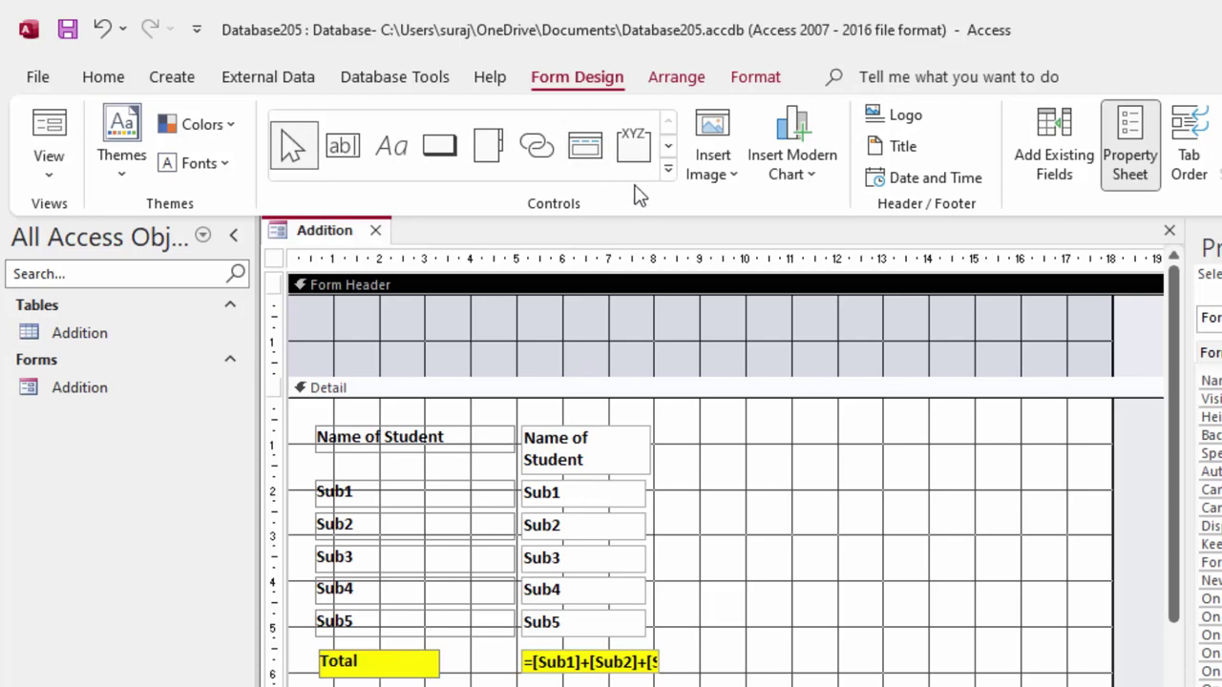
{"action": "left_click", "coordinate": [667, 170]}
{"action": "left_click", "coordinate": [342, 181]}
{"action": "left_click_drag", "start_coordinate": [489, 309], "coordinate": [679, 336]}
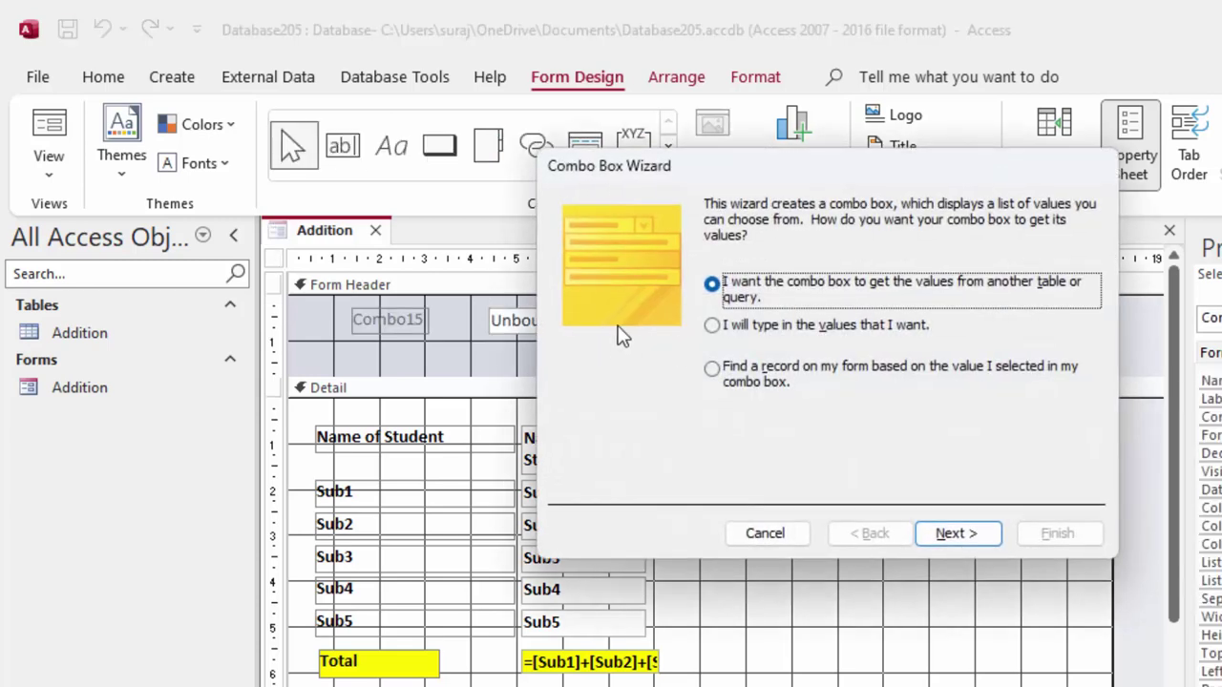
Make the combo box find a record, listing only the Name of Student field
{"action": "left_click", "coordinate": [735, 370]}
{"action": "left_click", "coordinate": [997, 533]}
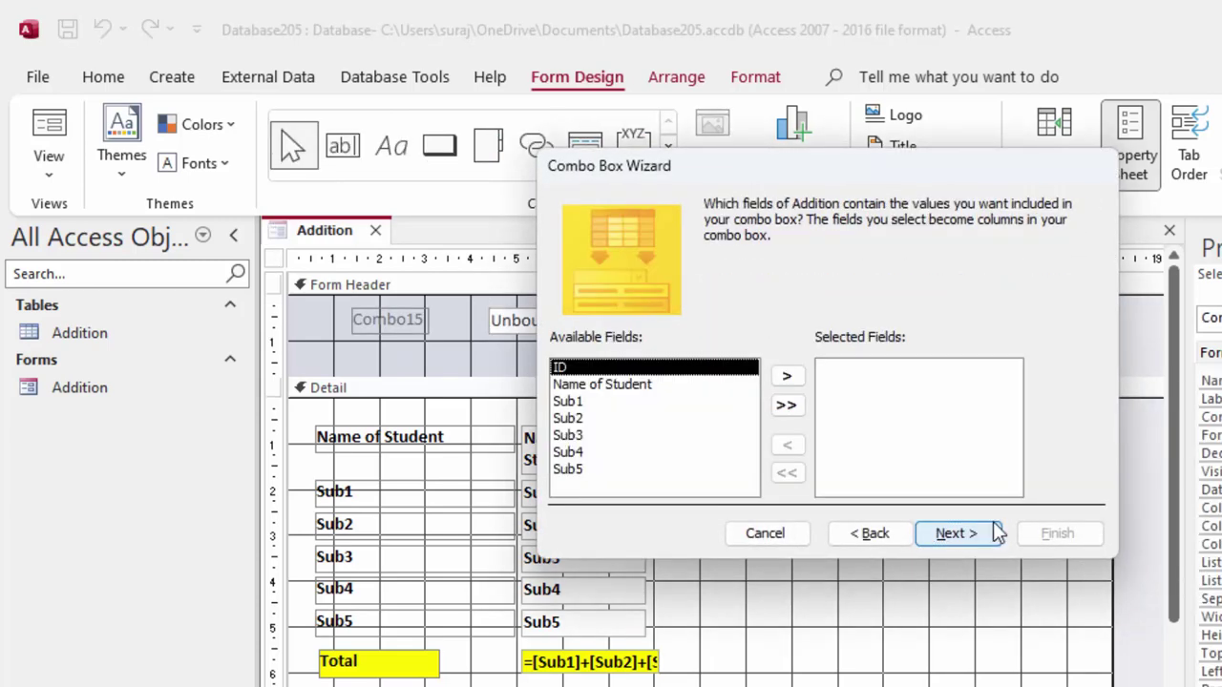
{"action": "left_click", "coordinate": [802, 376]}
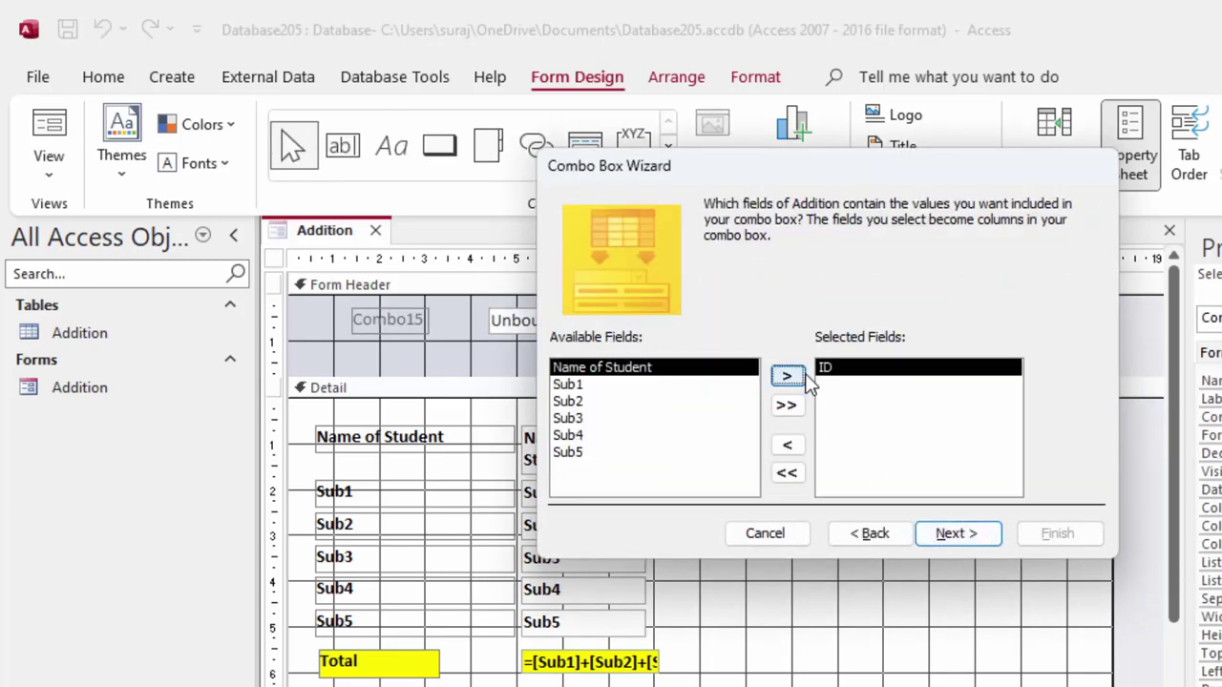
{"action": "left_click", "coordinate": [786, 445]}
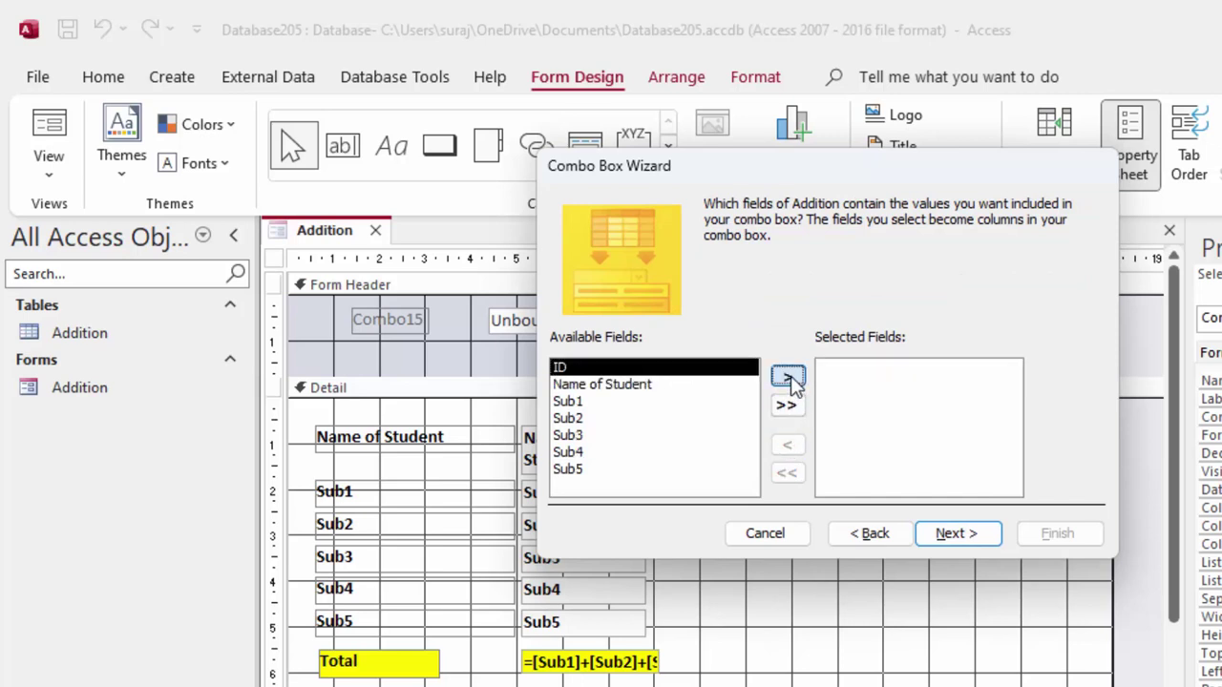
{"action": "left_click", "coordinate": [789, 378]}
{"action": "left_click", "coordinate": [787, 447]}
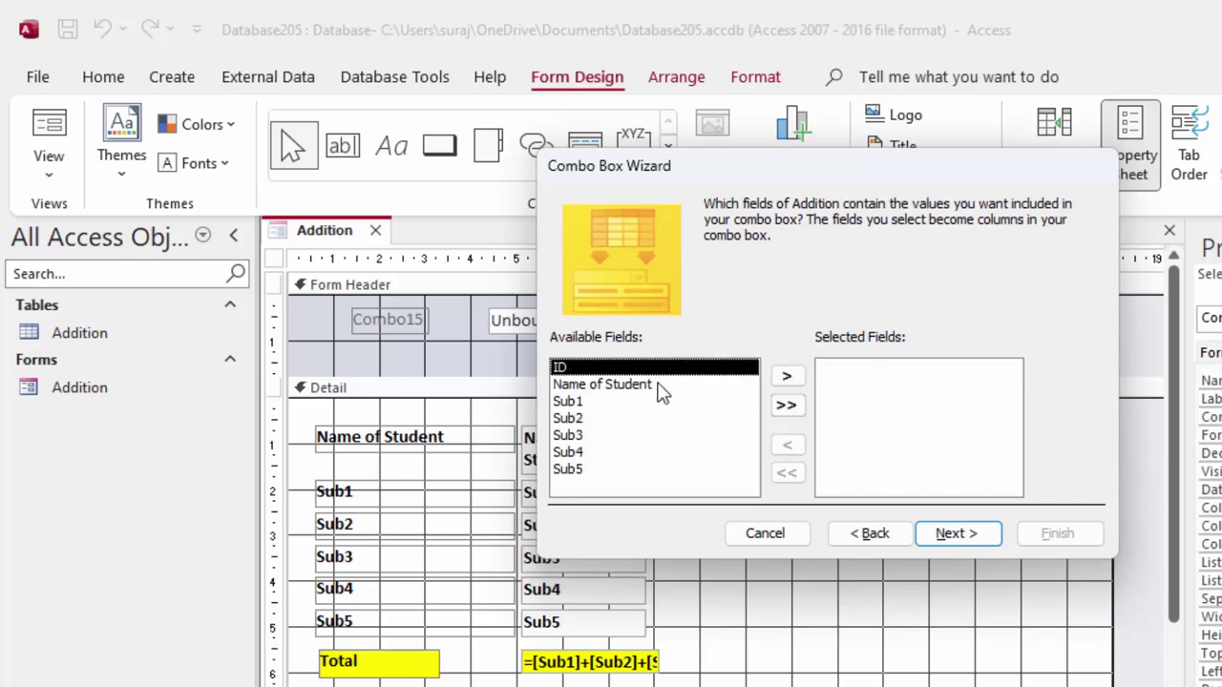
{"action": "left_click", "coordinate": [664, 387]}
{"action": "left_click", "coordinate": [788, 375]}
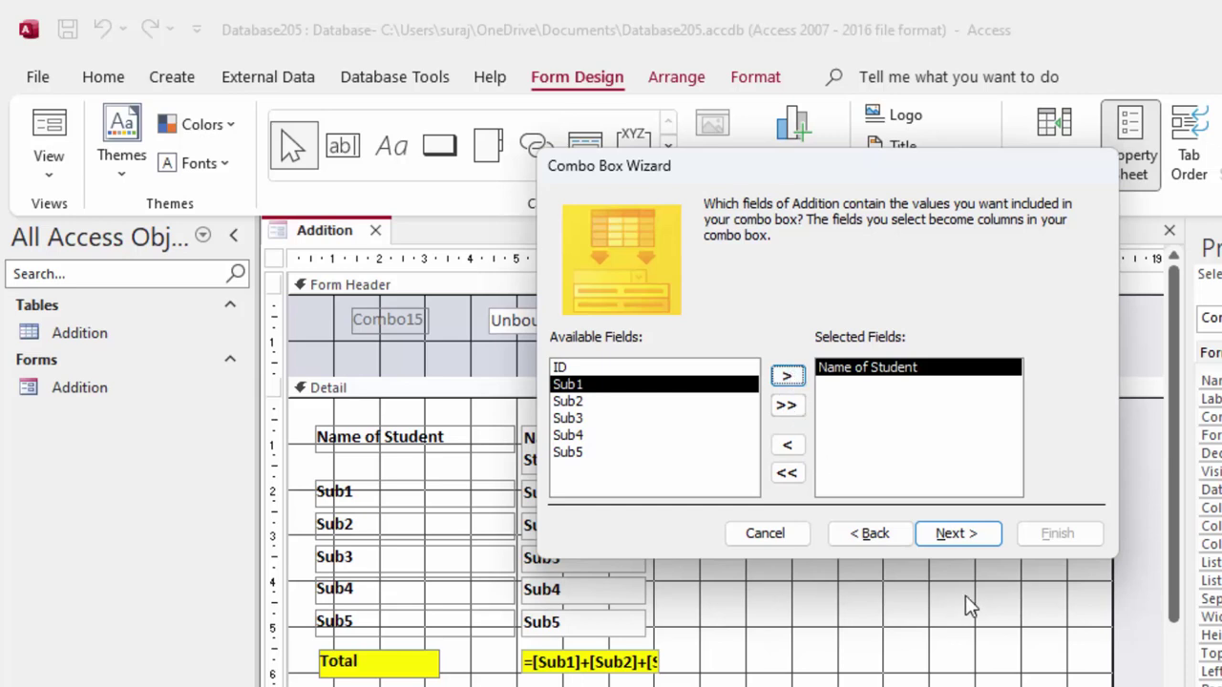
Label the combo box 'Name of Student' and finish the Combo Box Wizard
{"action": "left_click", "coordinate": [973, 534]}
{"action": "left_click", "coordinate": [976, 535]}
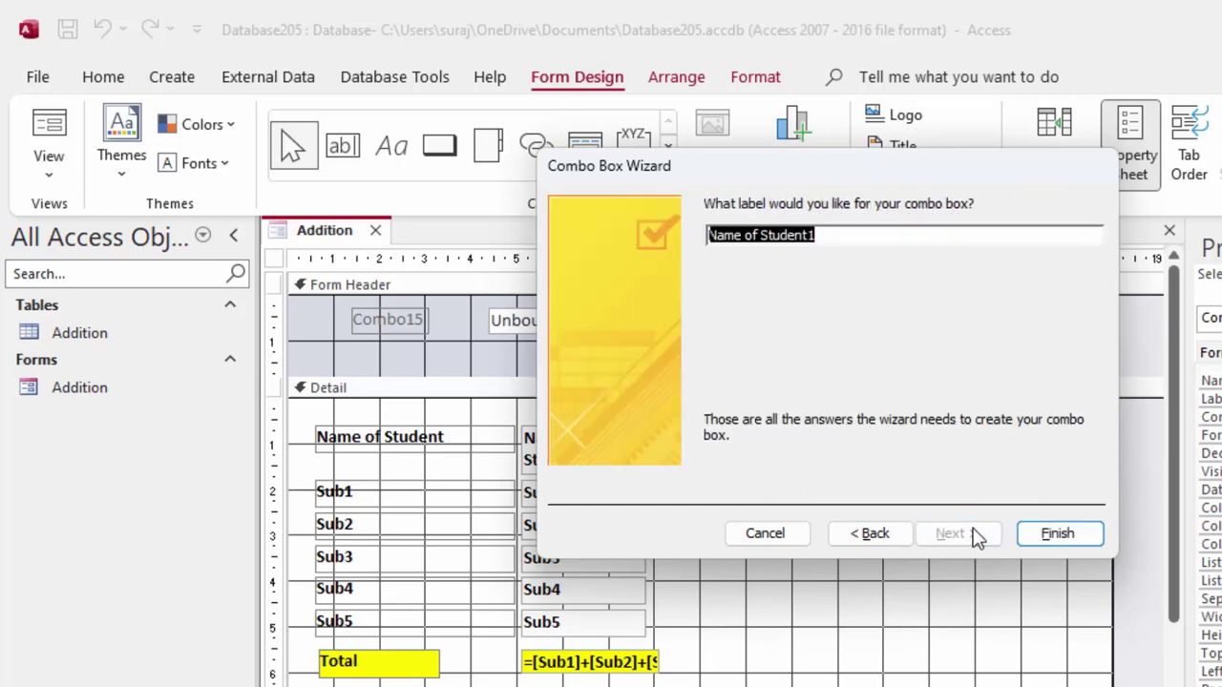
{"action": "left_click", "coordinate": [831, 234]}
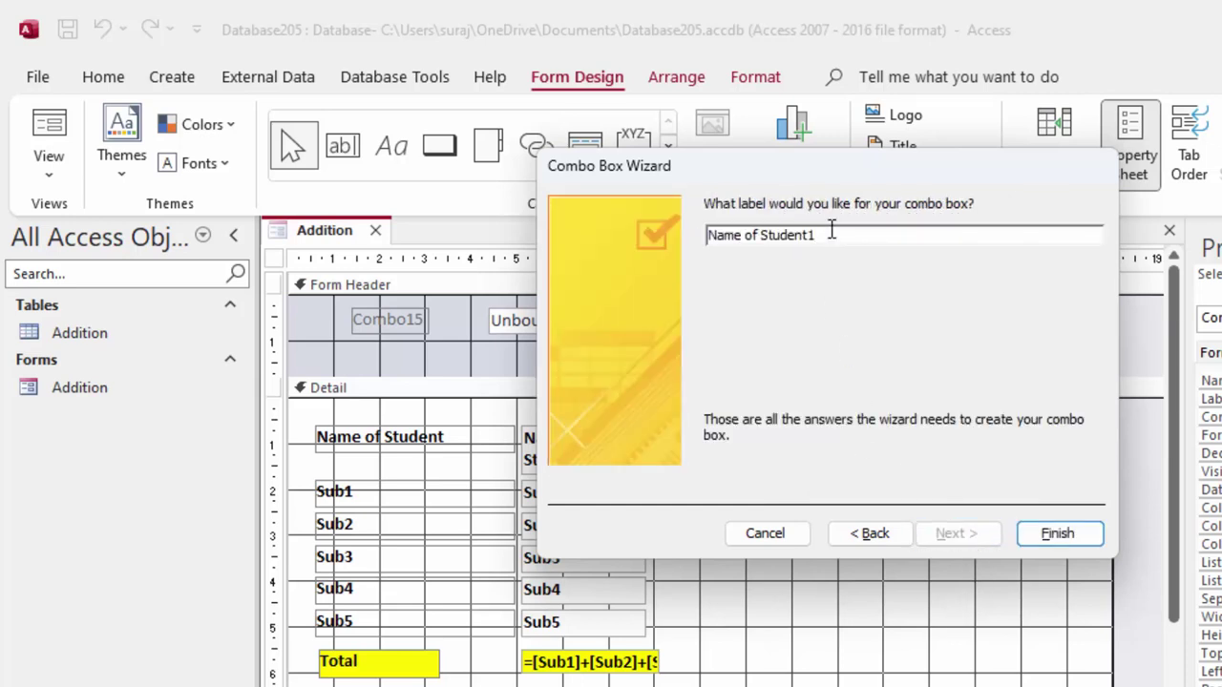
{"action": "left_click", "coordinate": [1030, 535]}
{"action": "left_click", "coordinate": [386, 323]}
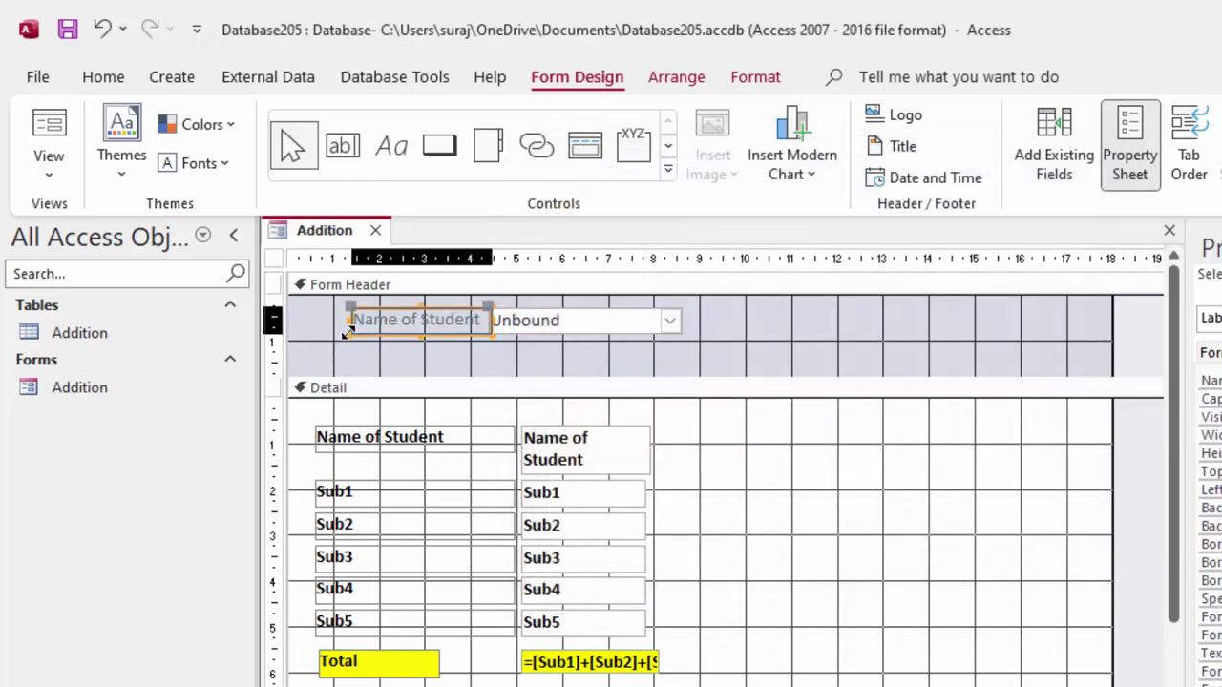
Resize the Name of Student label and shorten the form header section
{"action": "left_click_drag", "start_coordinate": [350, 330], "coordinate": [313, 325]}
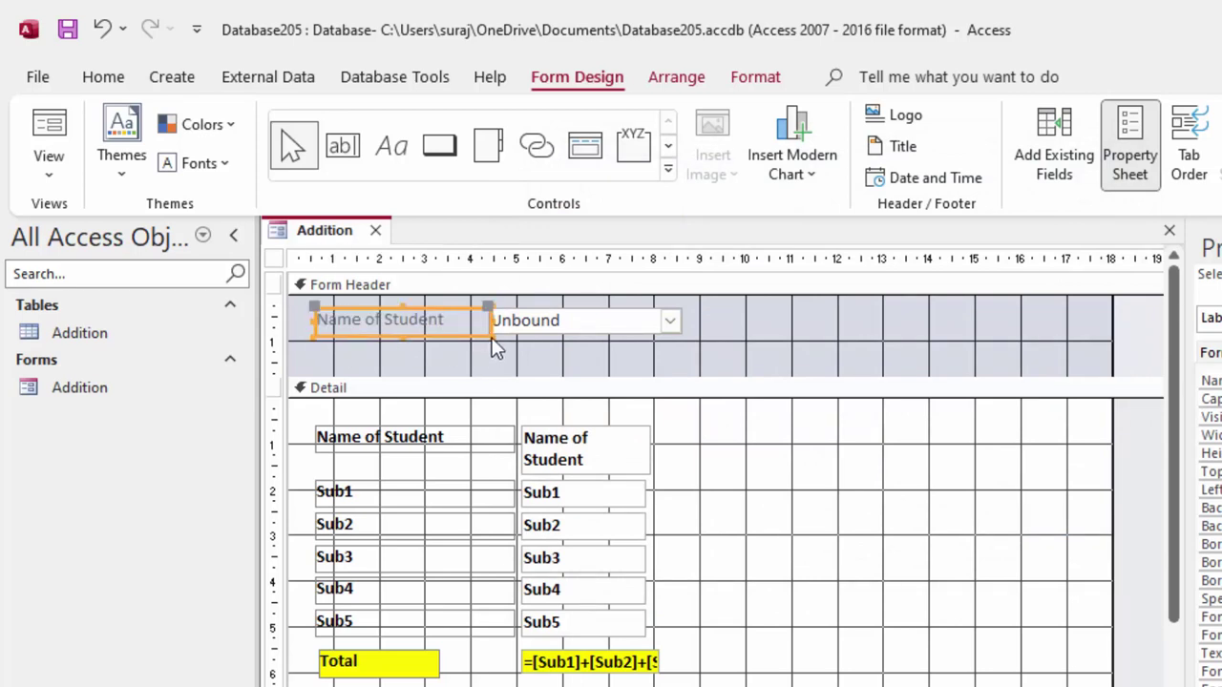
{"action": "left_click_drag", "start_coordinate": [493, 340], "coordinate": [475, 335]}
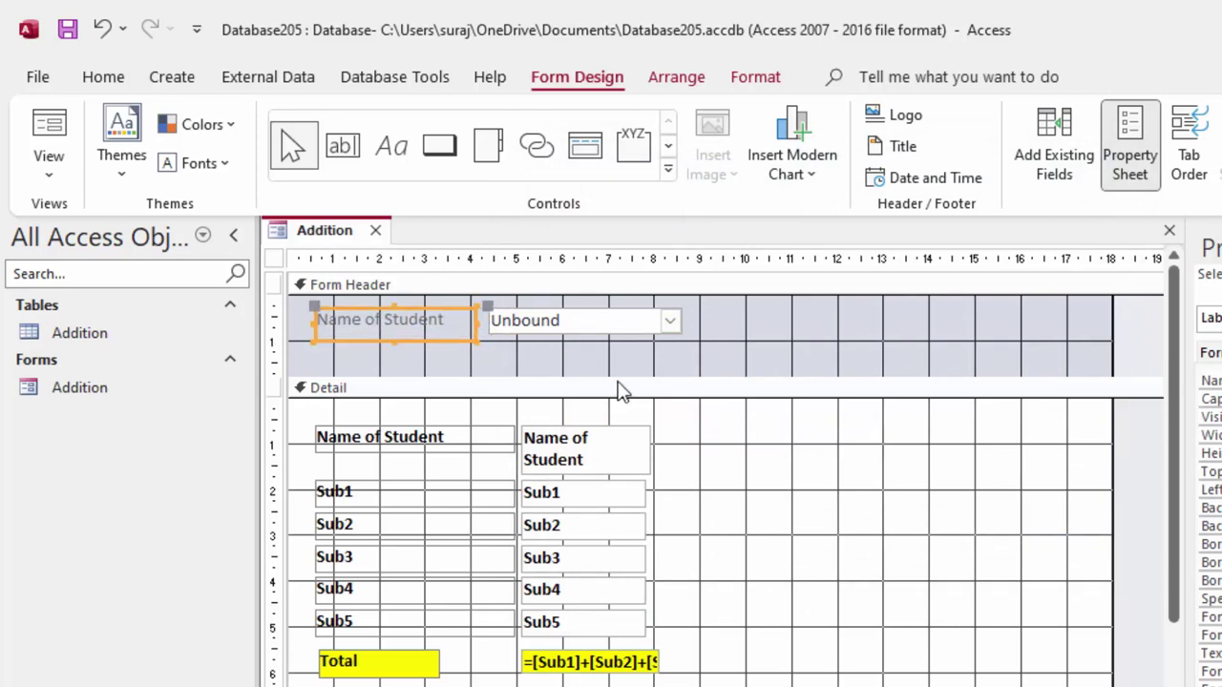
{"action": "mouse_move", "coordinate": [573, 380]}
{"action": "left_mouse_down"}
{"action": "mouse_move", "coordinate": [541, 352]}
{"action": "mouse_move", "coordinate": [439, 316]}
{"action": "left_mouse_up"}
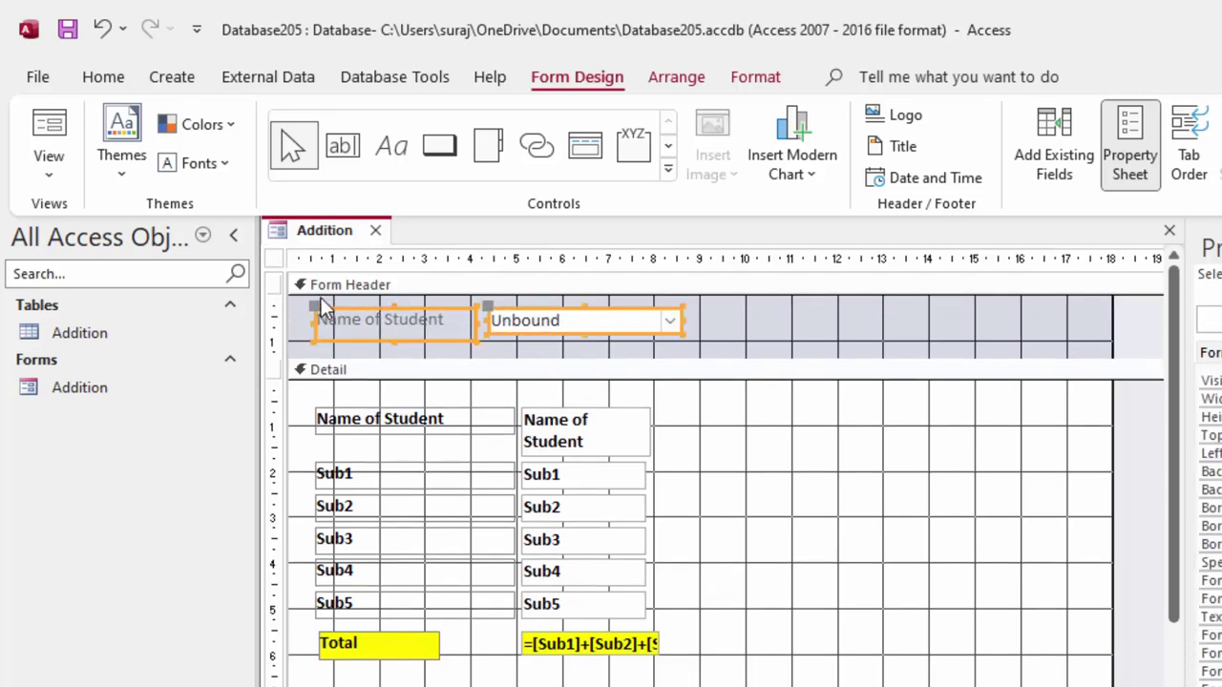
Make the header text bold black and select both header controls for a light orange fill
{"action": "left_click", "coordinate": [109, 75]}
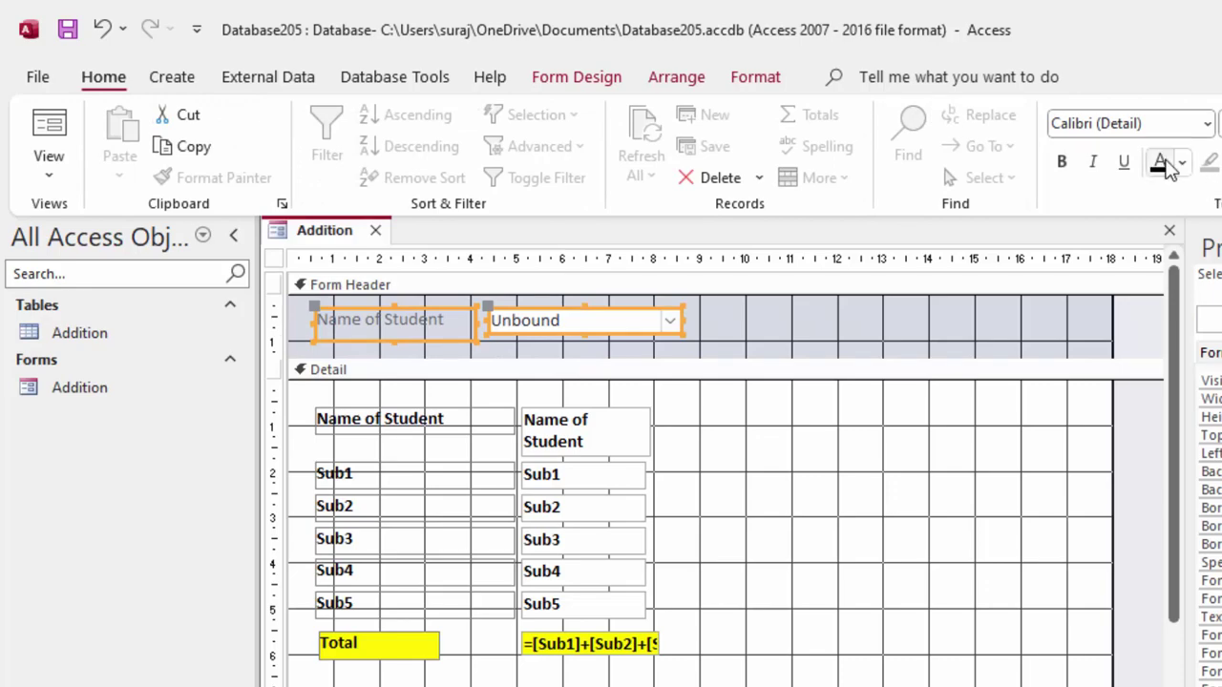
{"action": "left_click", "coordinate": [1159, 162]}
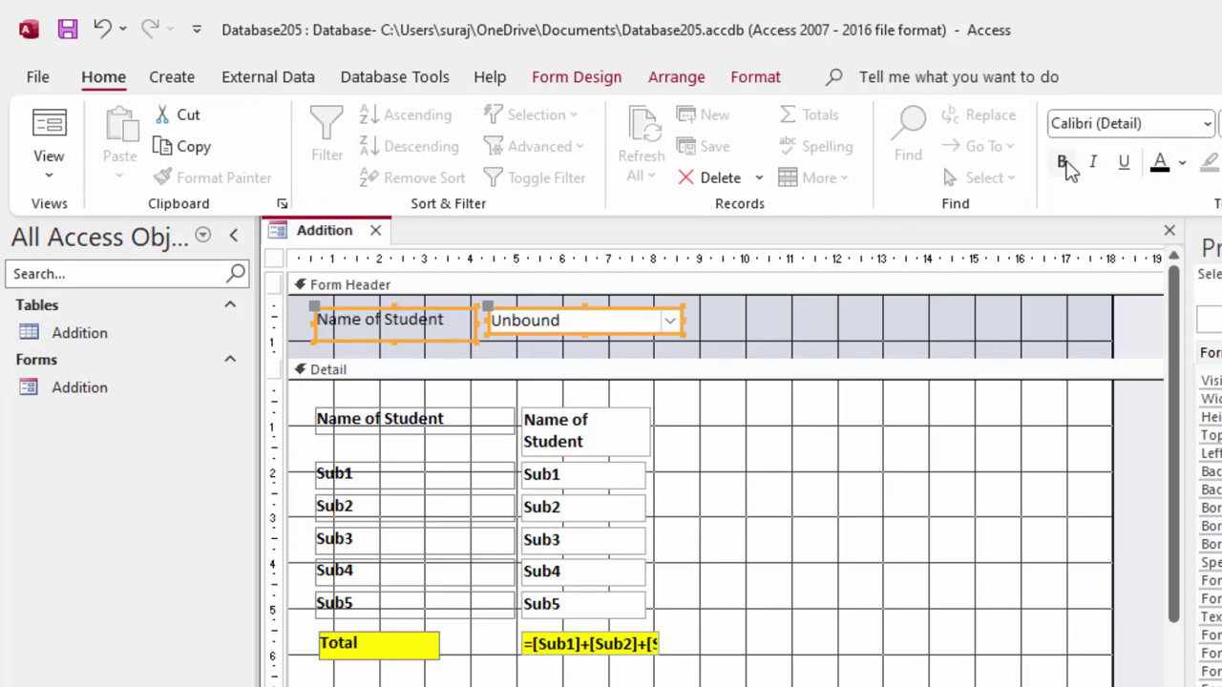
{"action": "left_click", "coordinate": [1063, 163]}
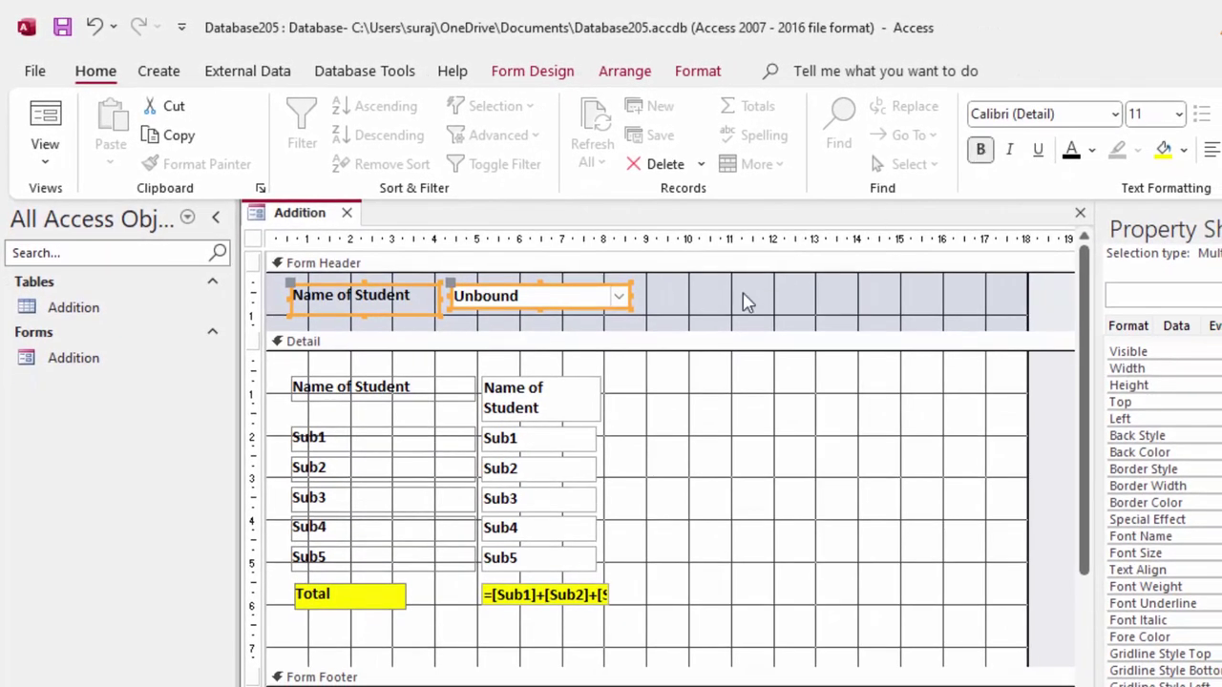
{"action": "mouse_move", "coordinate": [673, 307]}
{"action": "left_mouse_down"}
{"action": "mouse_move", "coordinate": [360, 273]}
{"action": "mouse_move", "coordinate": [277, 286]}
{"action": "left_mouse_up"}
{"action": "left_click", "coordinate": [1184, 153]}
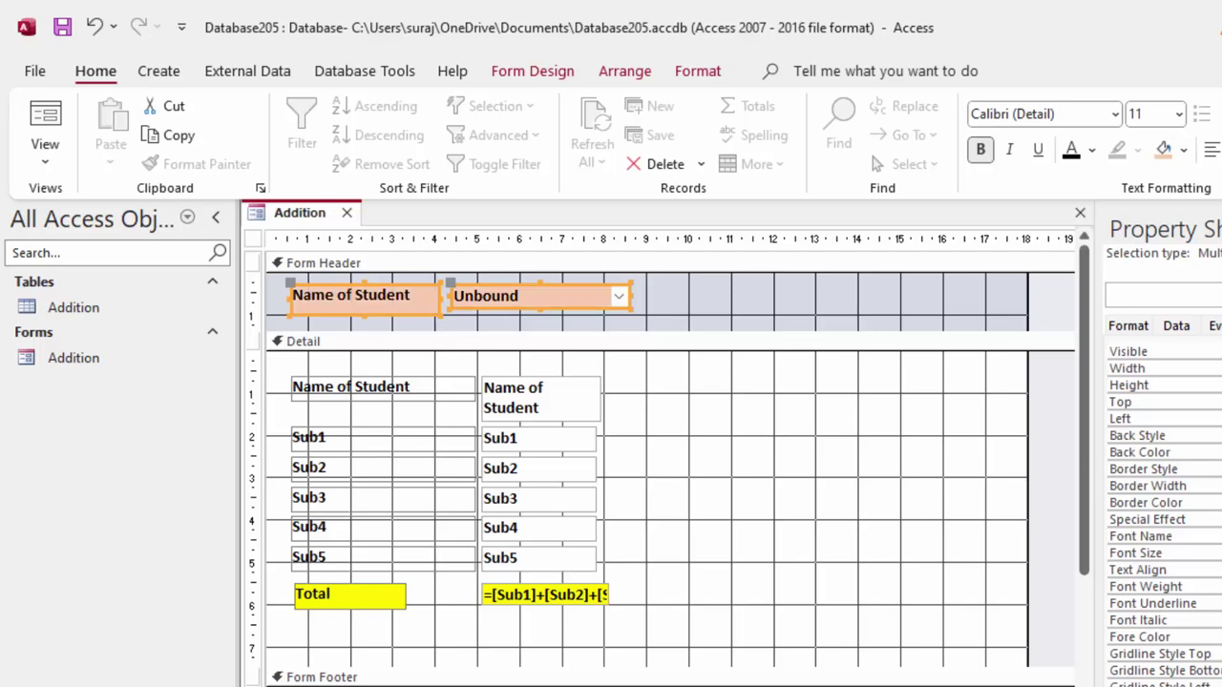
In Form View, choose the third student from the header combo box, showing a 251 total
{"action": "left_click", "coordinate": [43, 122]}
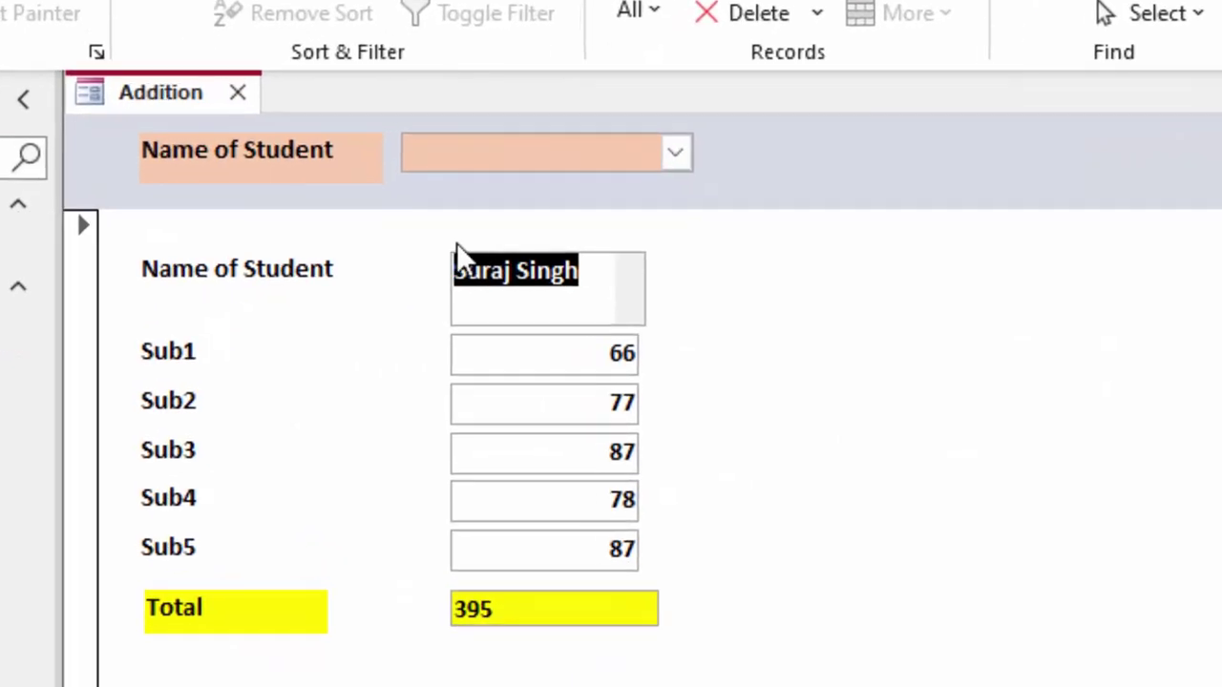
{"action": "left_click", "coordinate": [678, 157]}
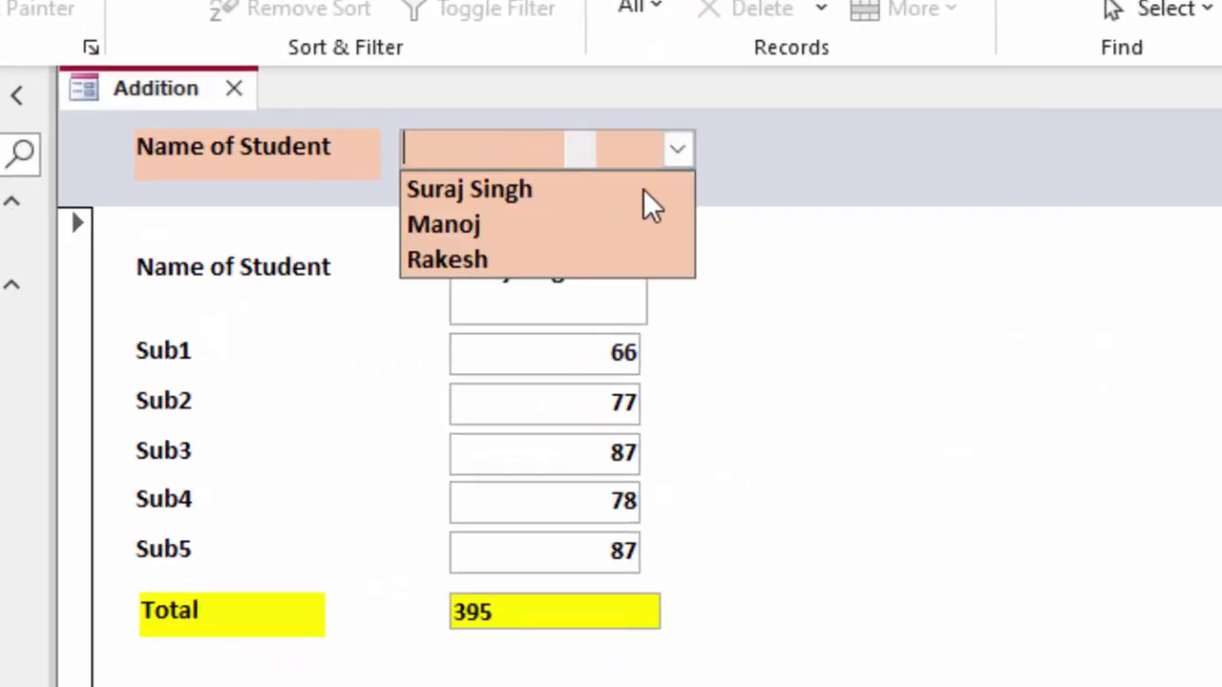
{"action": "left_click", "coordinate": [604, 254]}
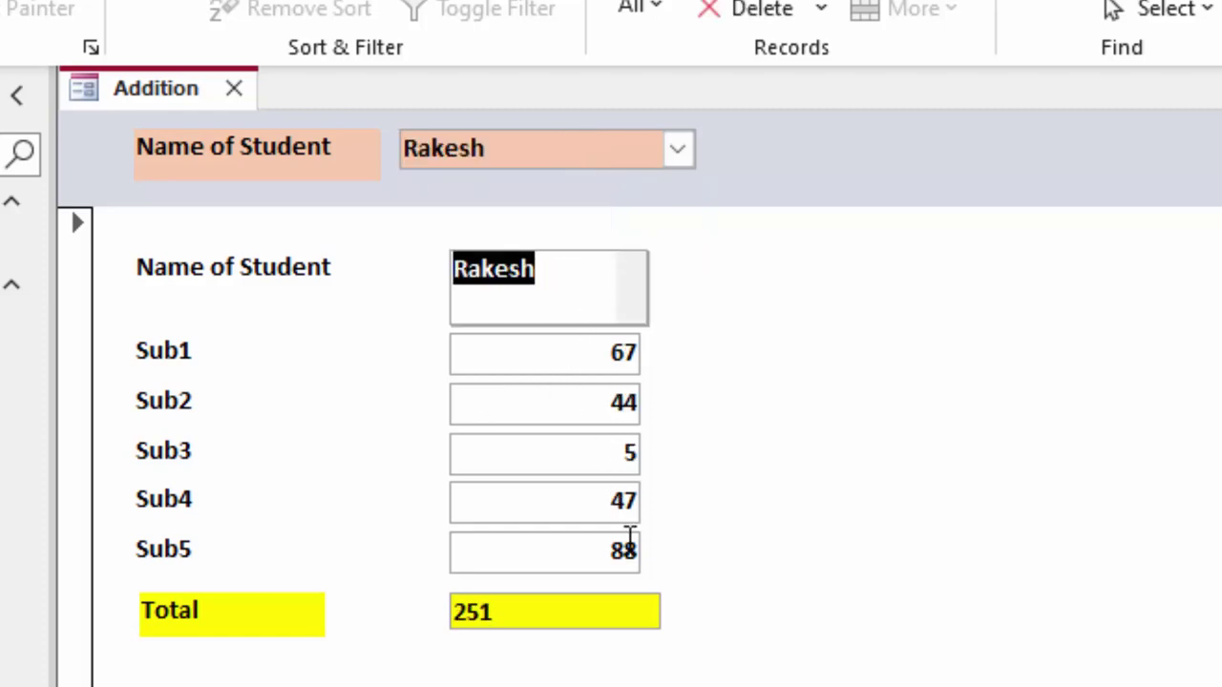